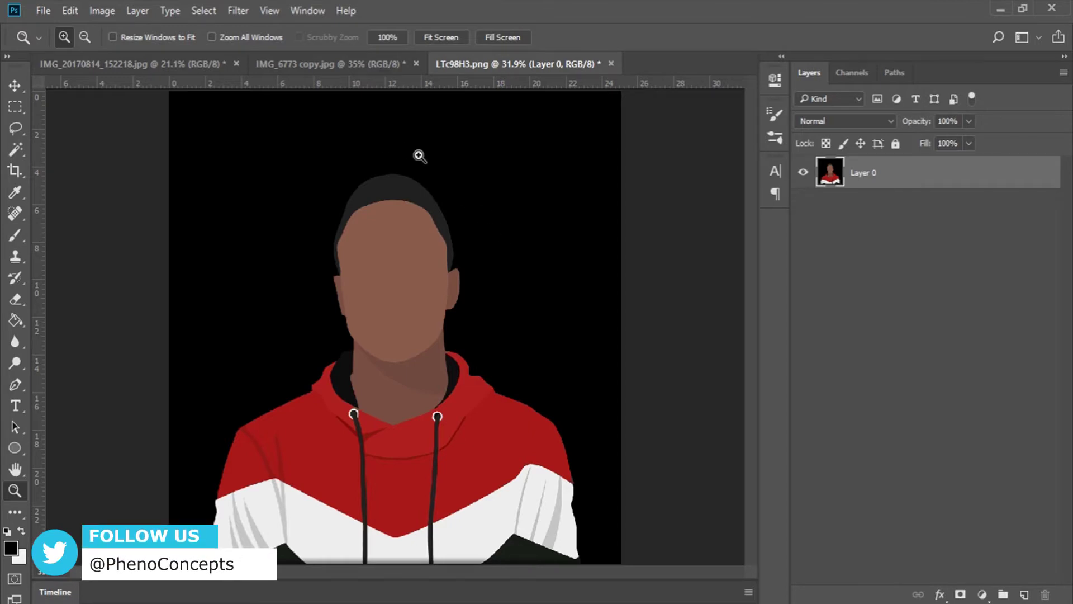
Compare the open images, inspect the red hoodie photo's grain up close, and return to the full view
left_click(360, 65)
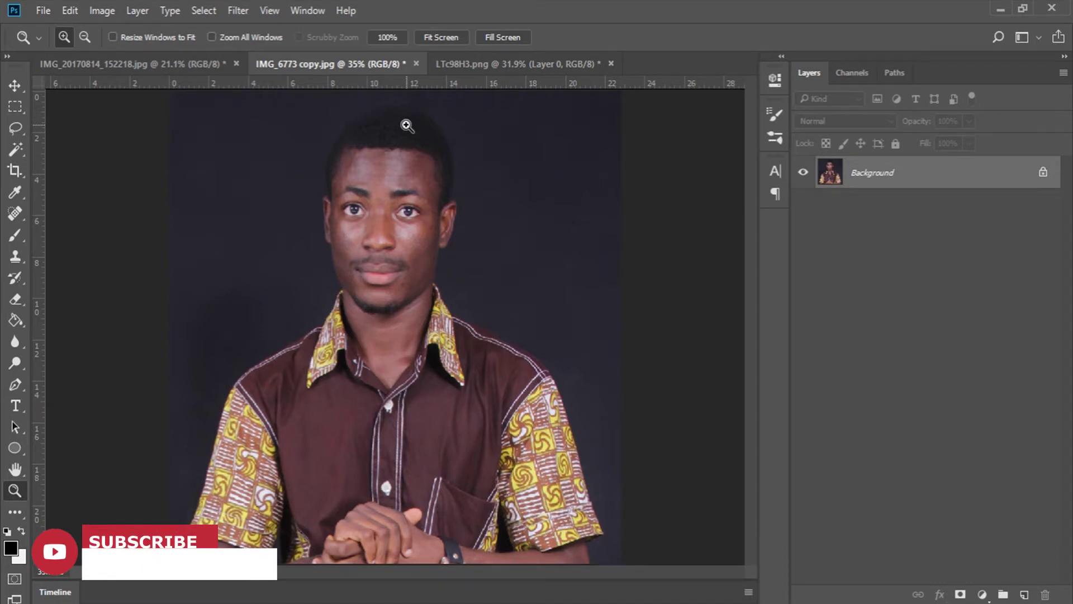
left_click(172, 64)
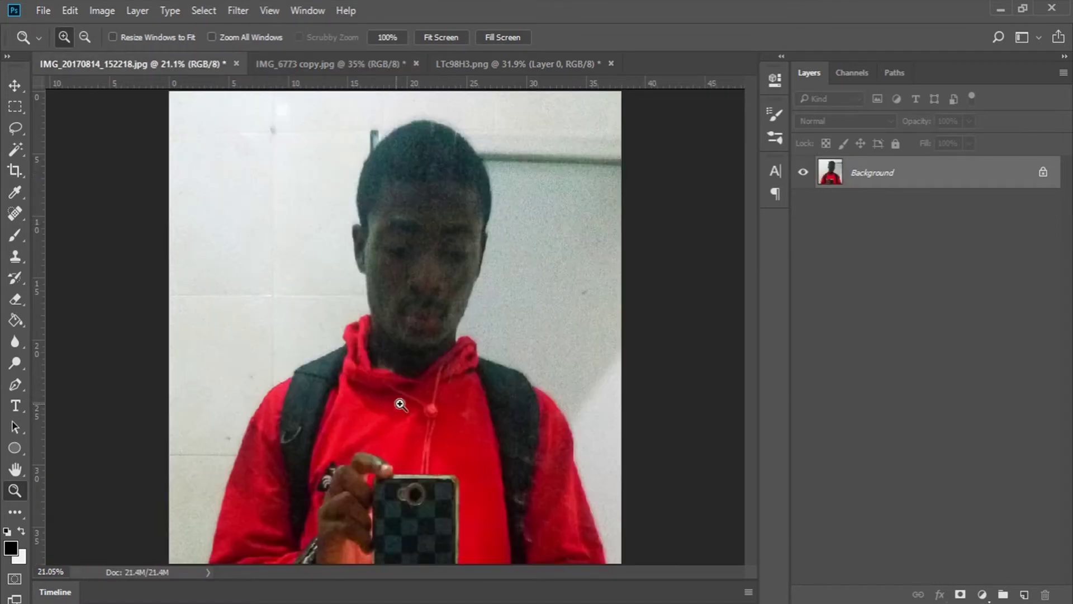
left_click(576, 486)
left_click(578, 486)
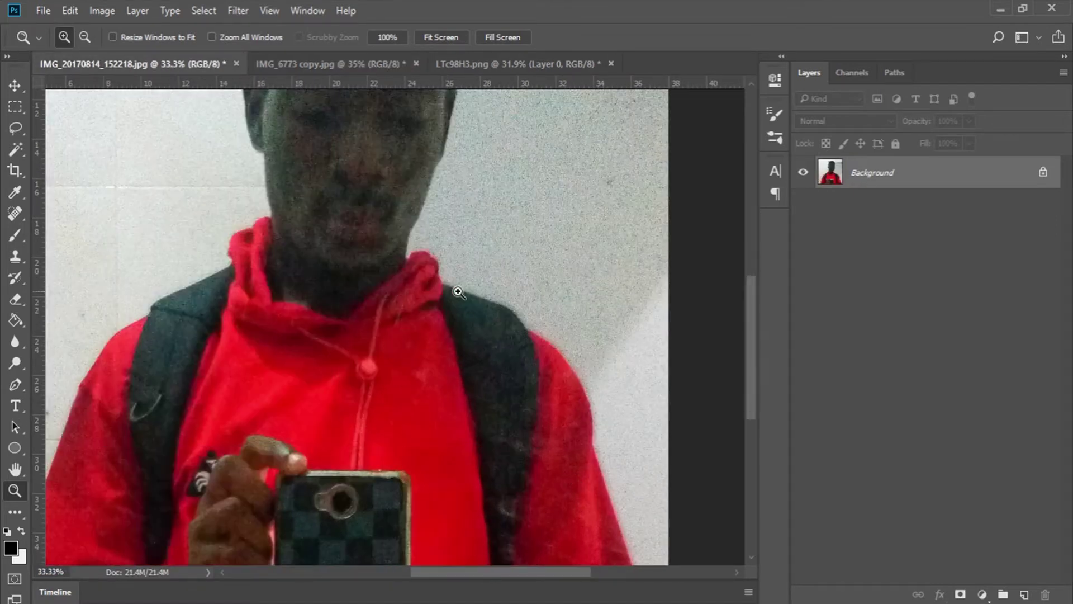
left_click_drag(401, 236, 570, 311)
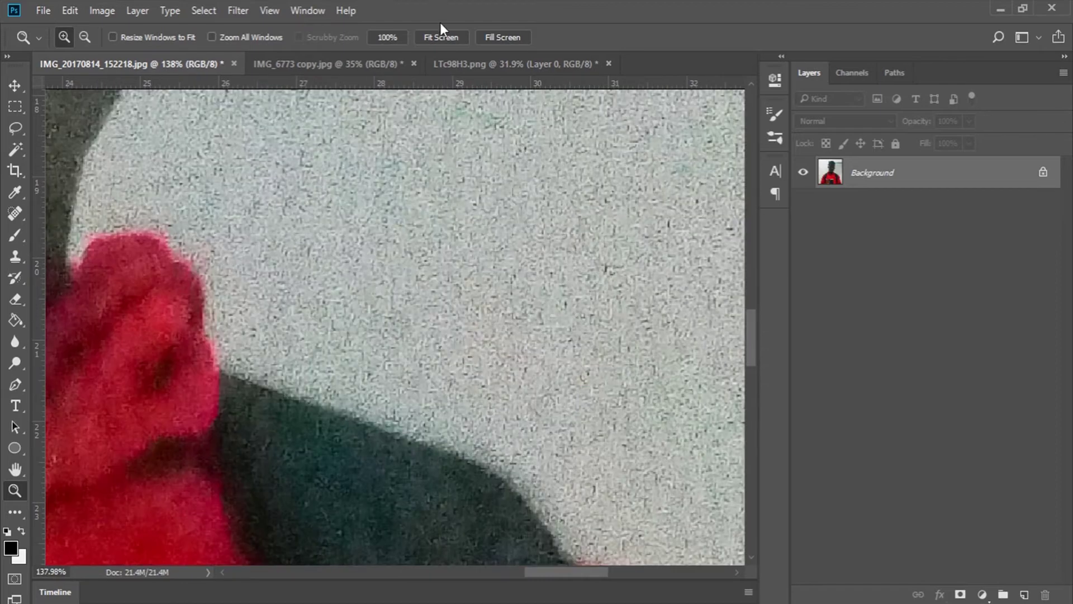
left_click(446, 37)
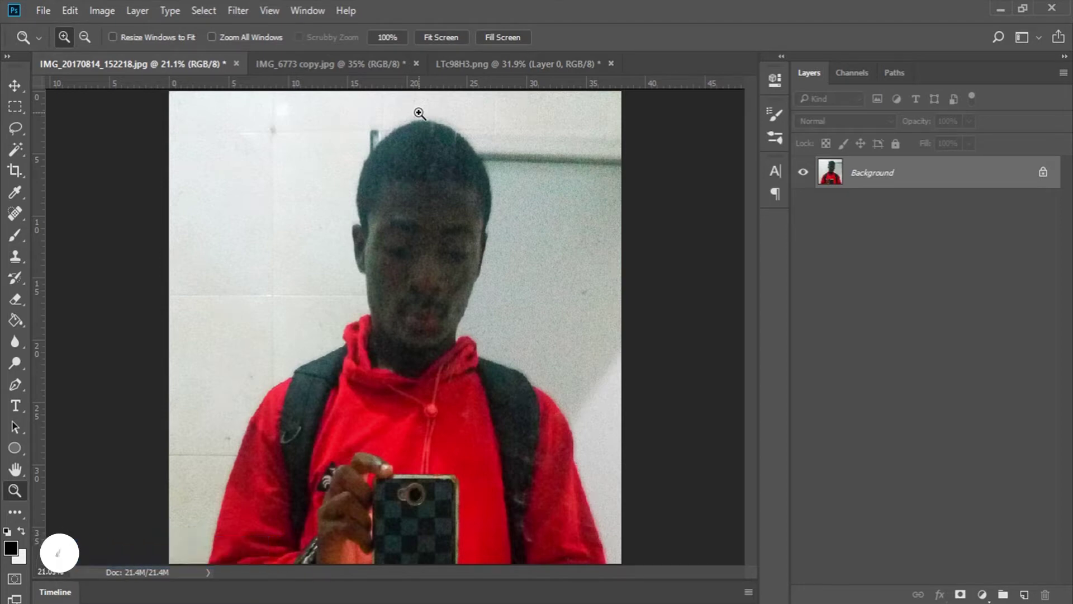
Close IMG_6773 copy.jpg and LTc98H3.png without saving their changes
left_click(416, 65)
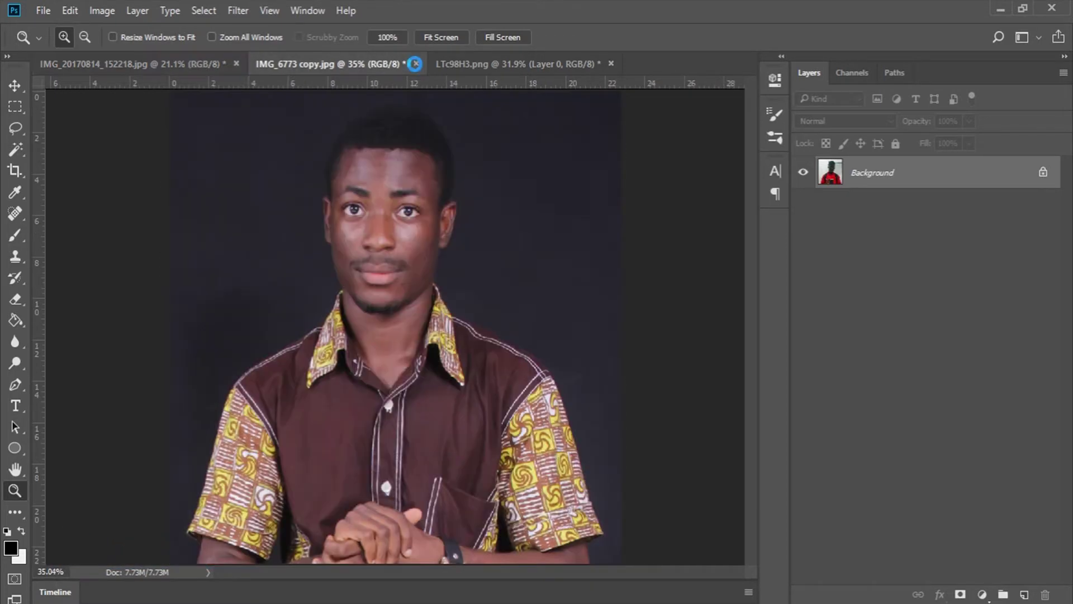
left_click(540, 247)
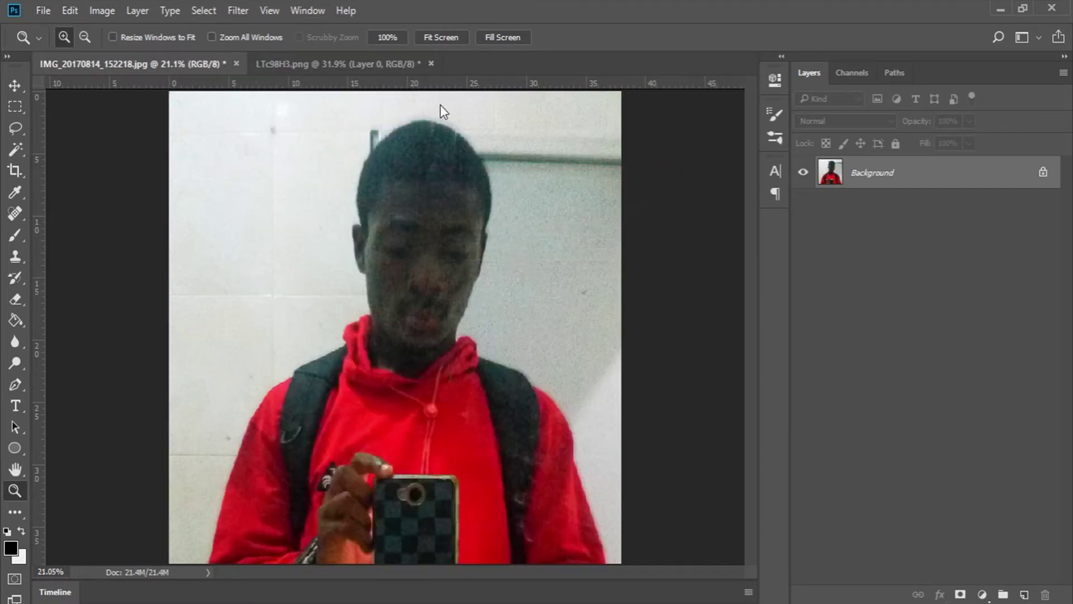
left_click(430, 63)
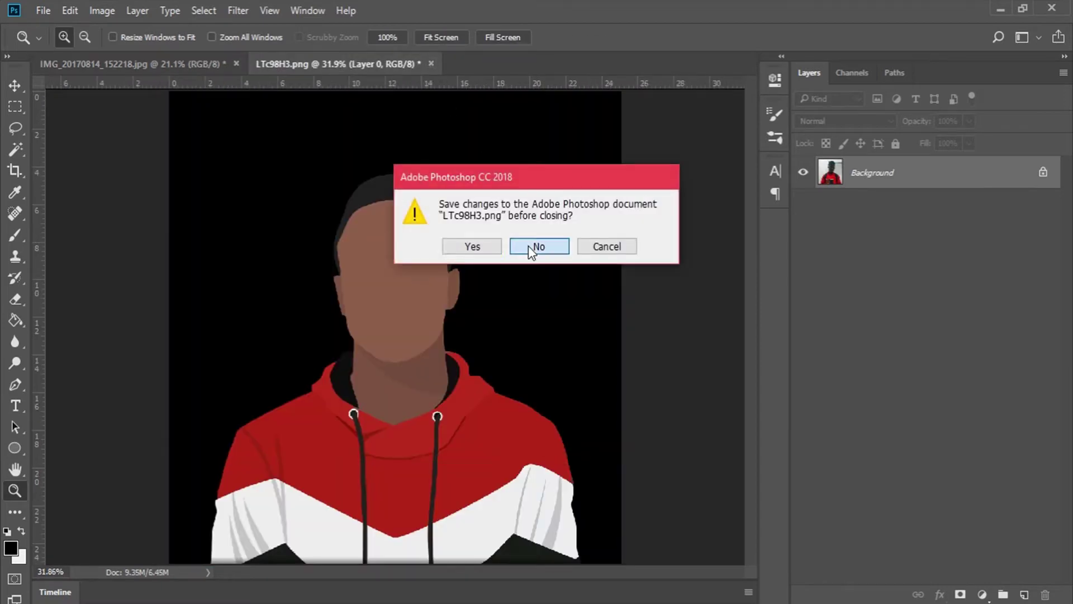
left_click(529, 247)
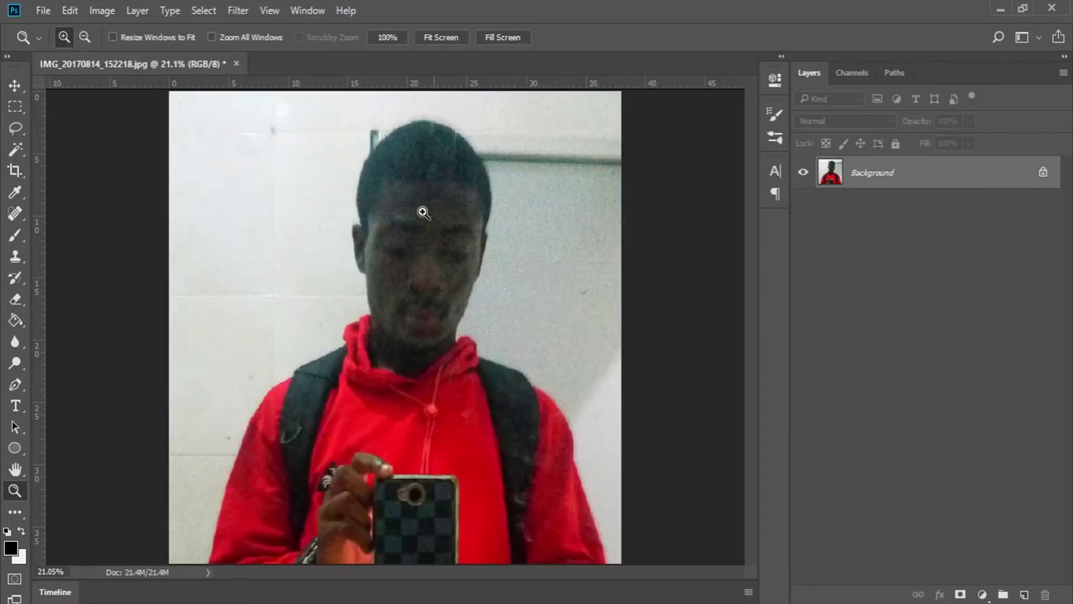
Check the pixel dimensions and resolution of IMG_20170814_152218.jpg without changing them
left_click(102, 3)
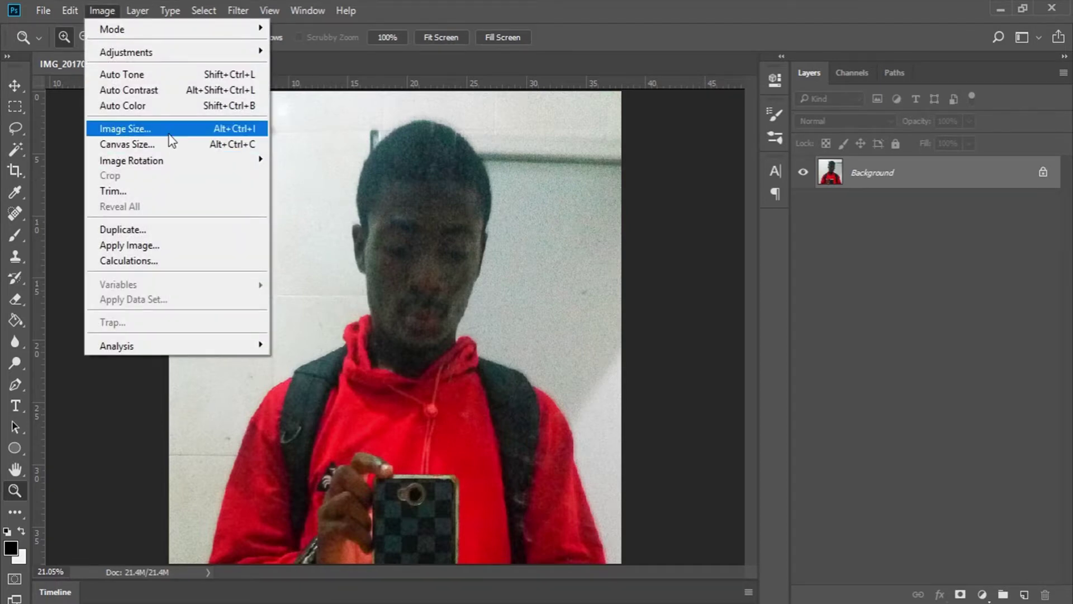
left_click(120, 127)
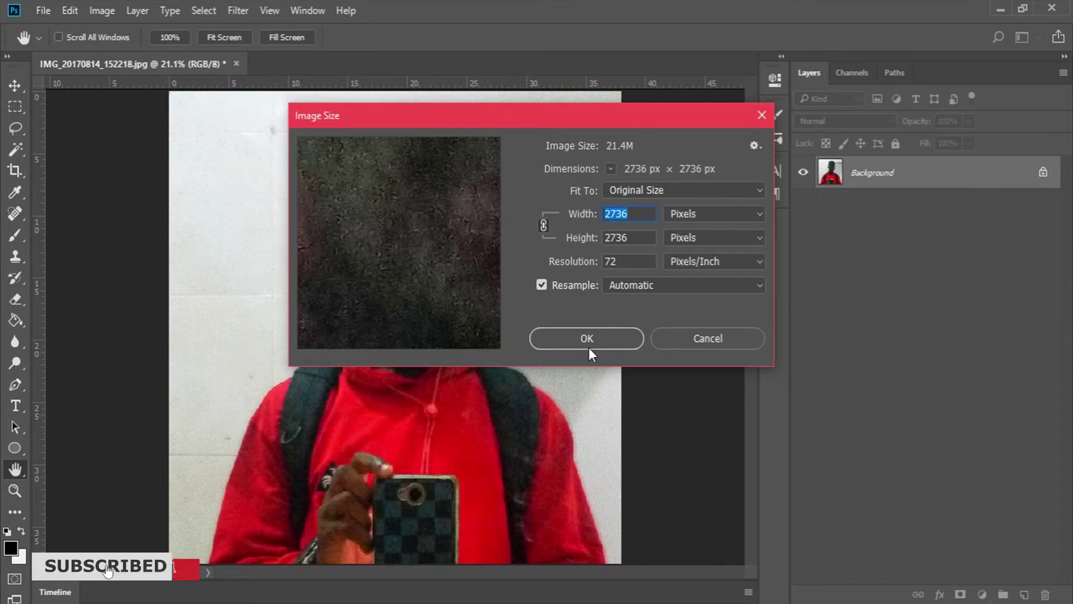
left_click(716, 333)
key("z")
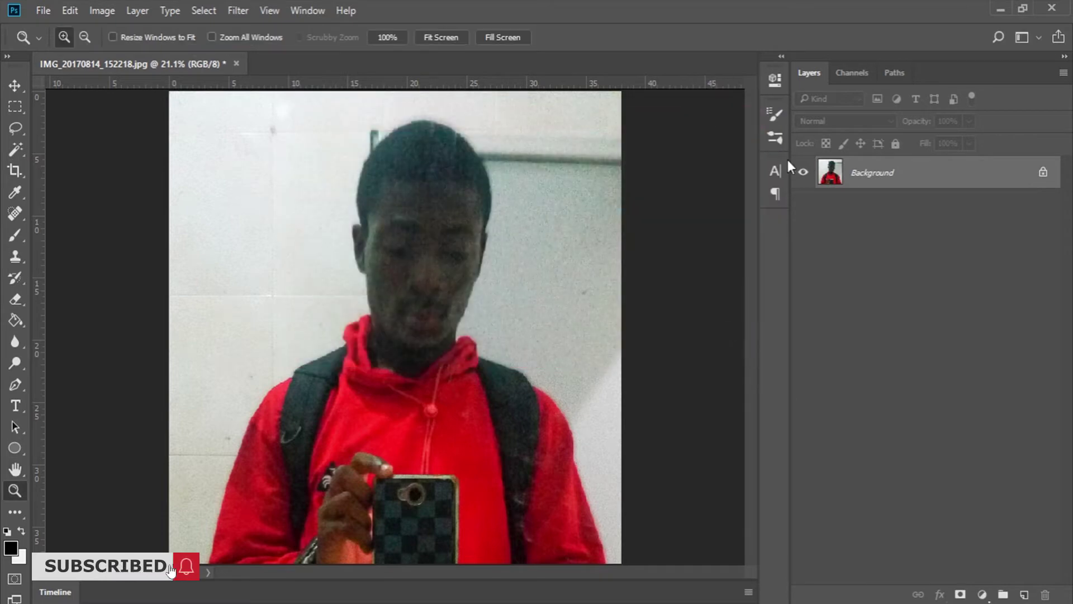
Add a new empty layer above the background photo and name it HEAD
left_click(1025, 596)
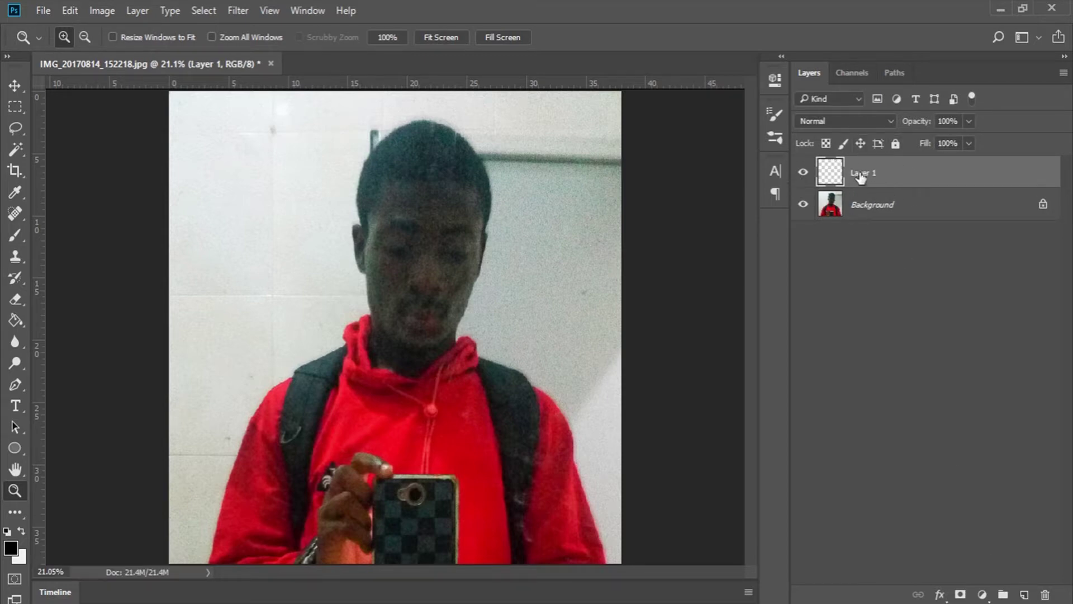
left_click_drag(277, 101, 558, 378)
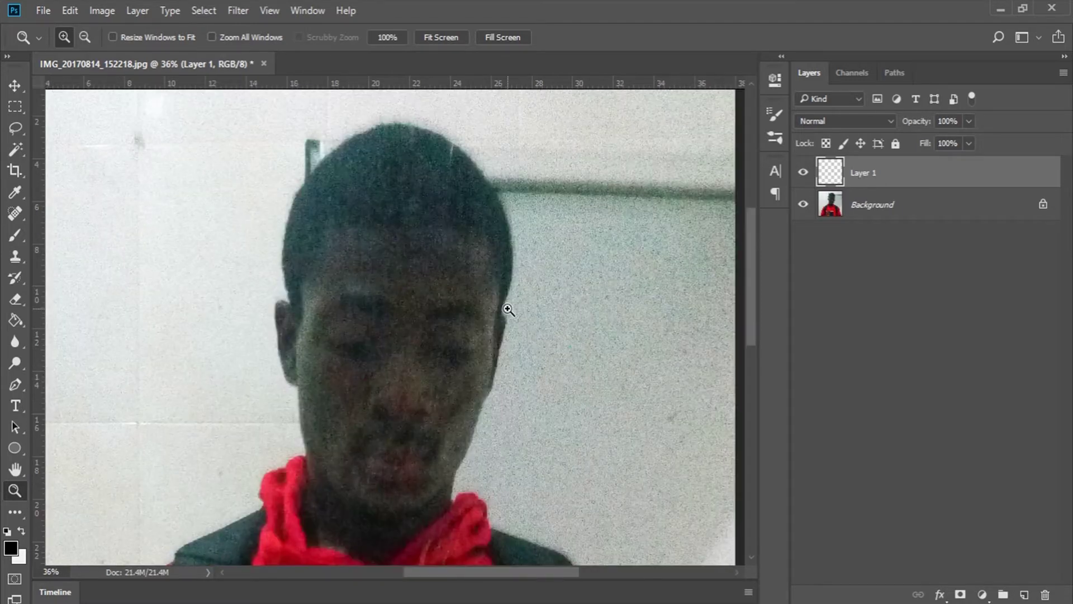
scroll(559, 296, "down", 1)
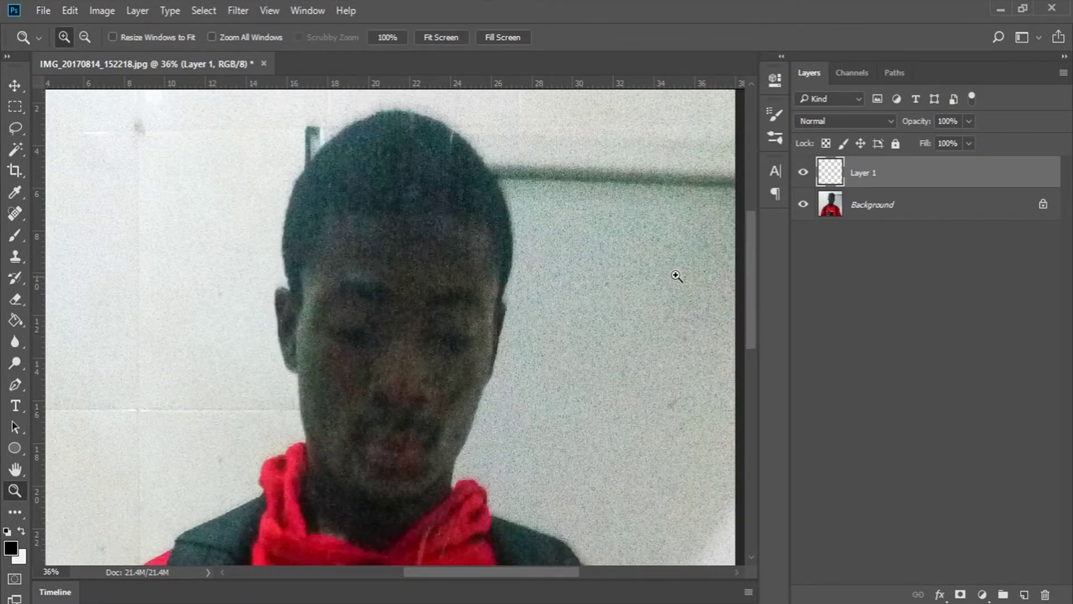
double_click(873, 173)
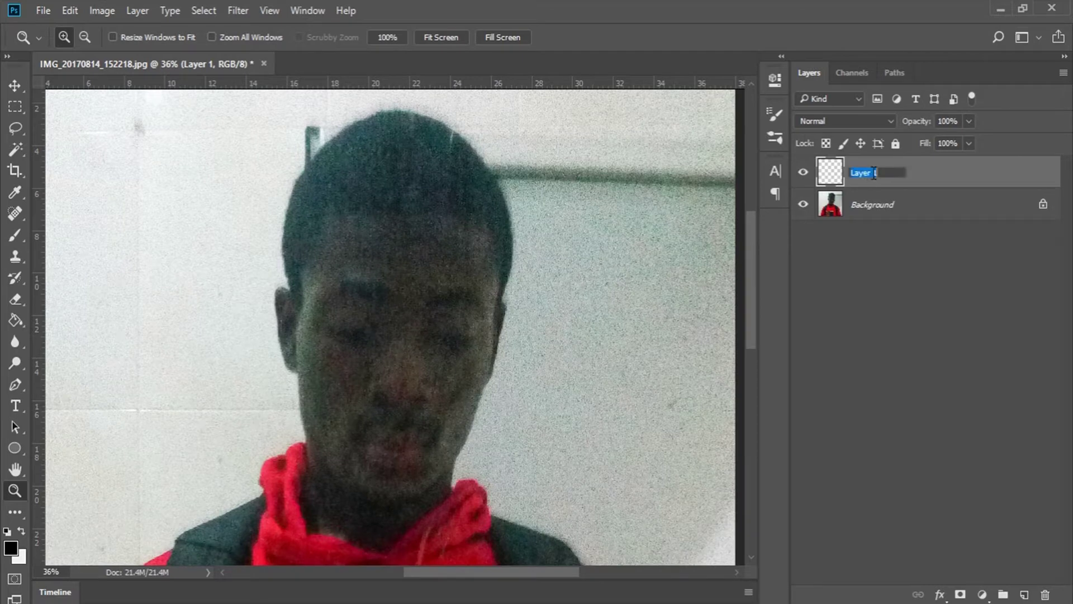
type("he")
key("Return")
Put the HEAD layer into a group and name the group HEAD
key("ctrl+g")
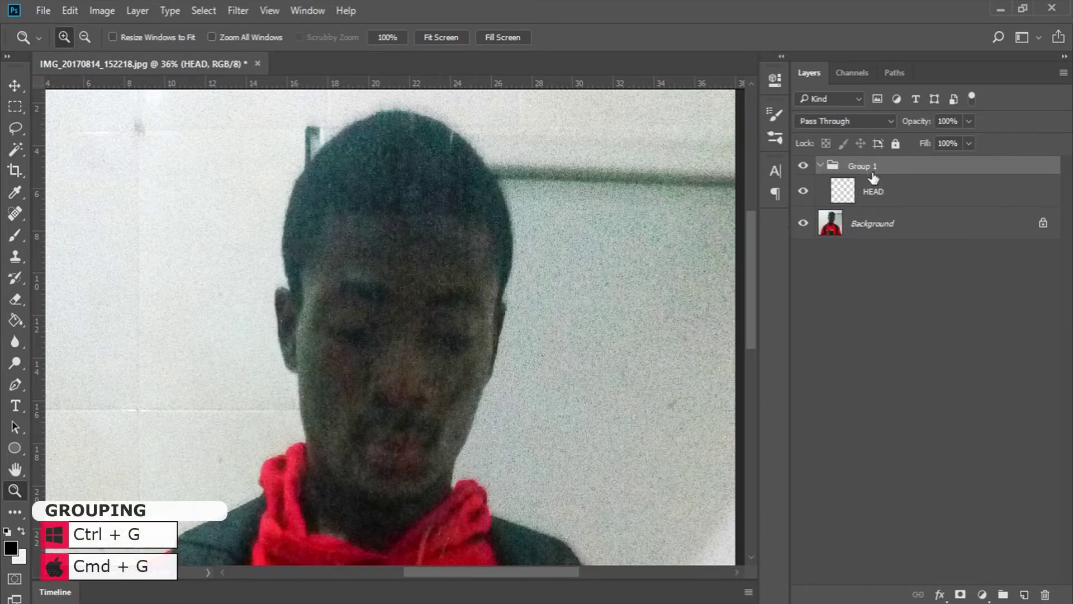
double_click(861, 166)
type("HEAD")
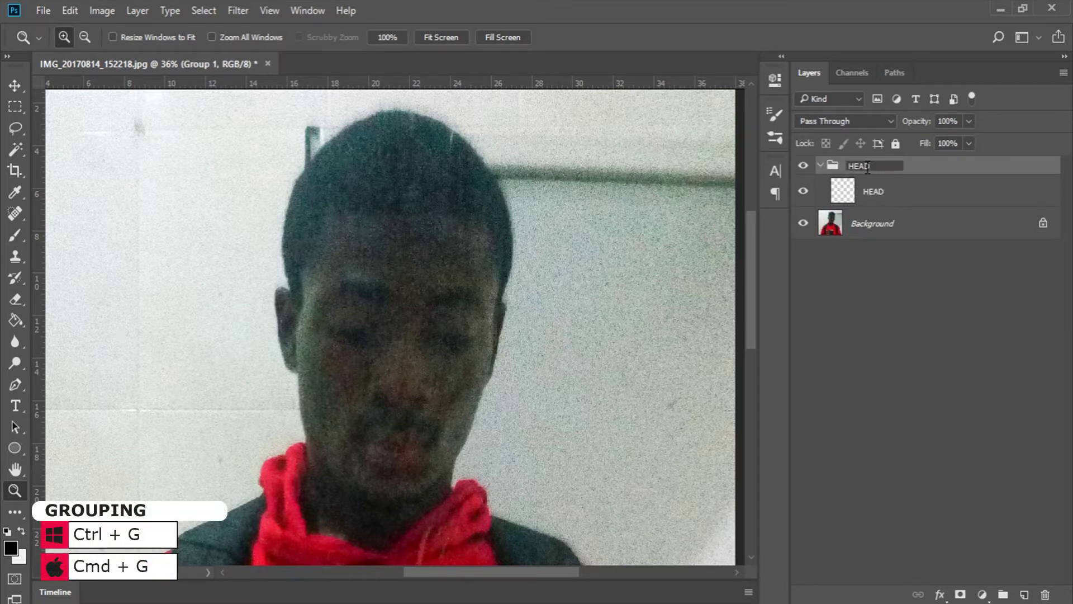
key("Return")
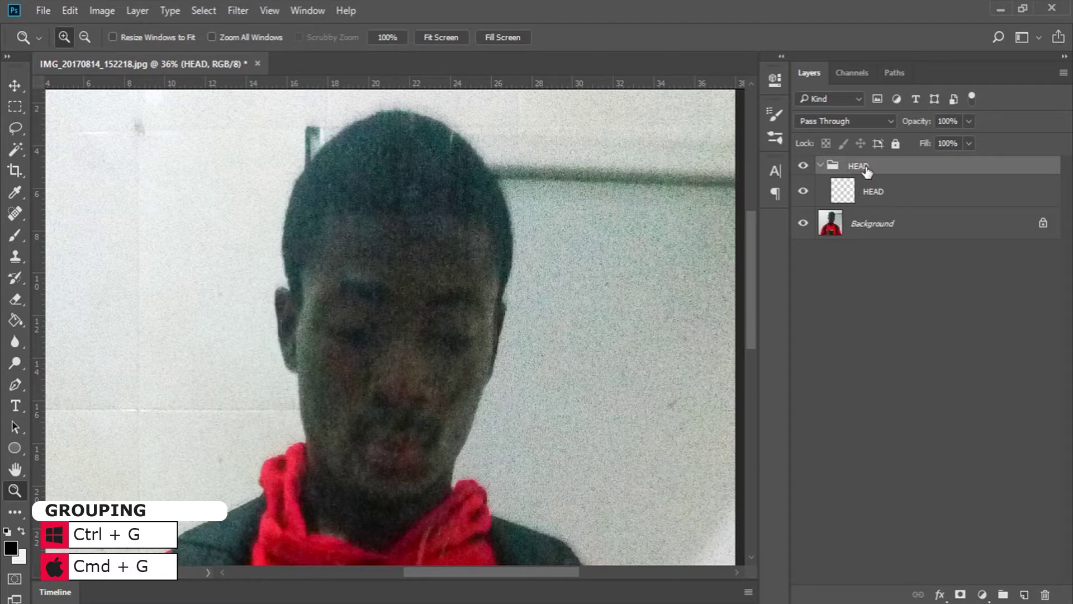
Select the HEAD layer and ready the Pen tool in Shape mode with a black fill and no stroke
left_click(869, 187)
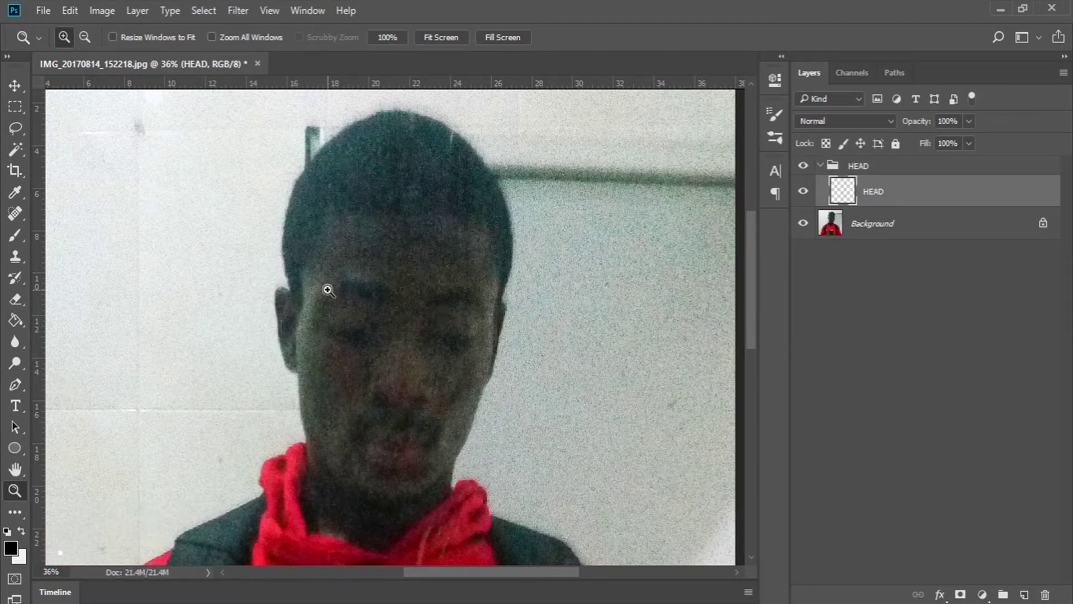
left_click(17, 385)
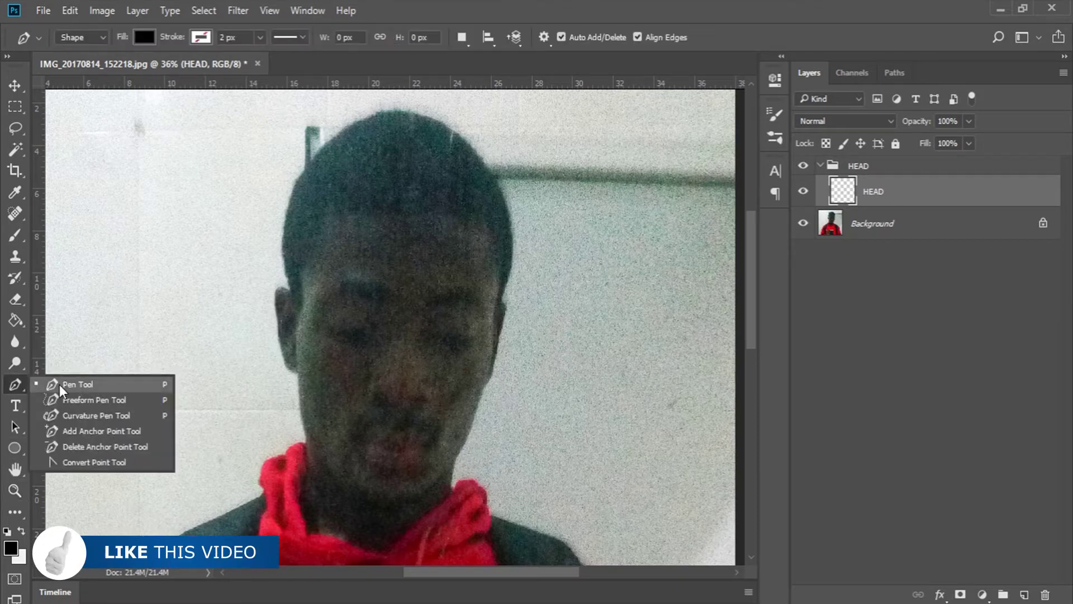
left_click(89, 384)
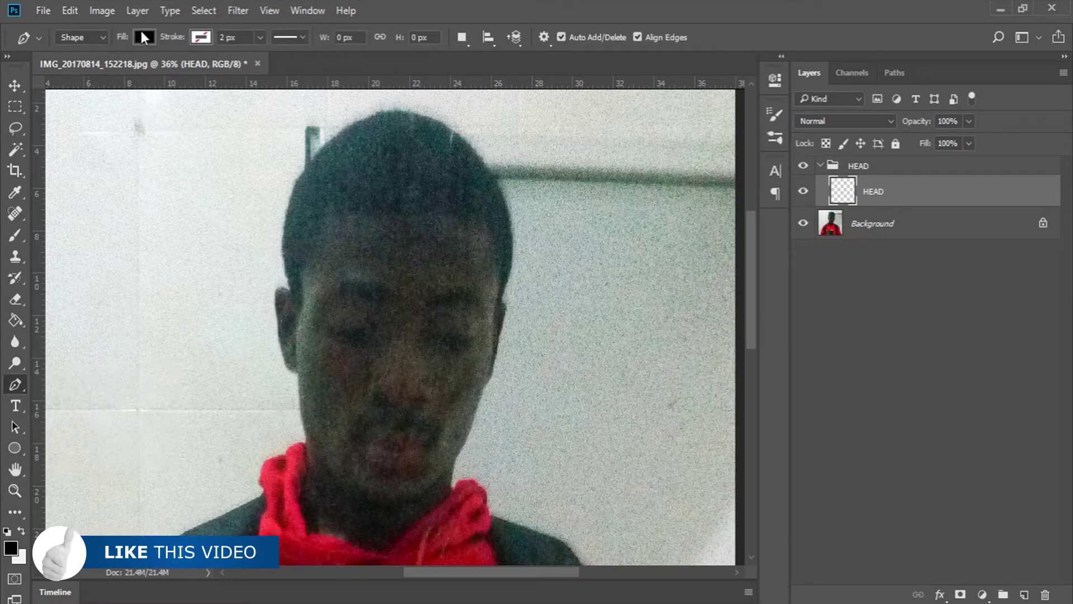
left_click(86, 37)
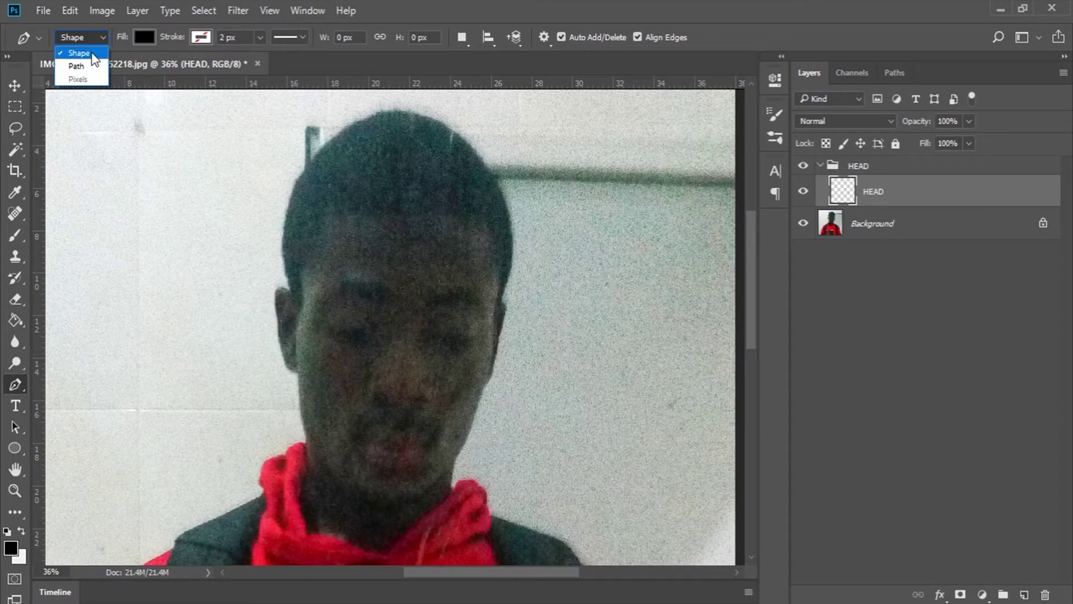
left_click(135, 34)
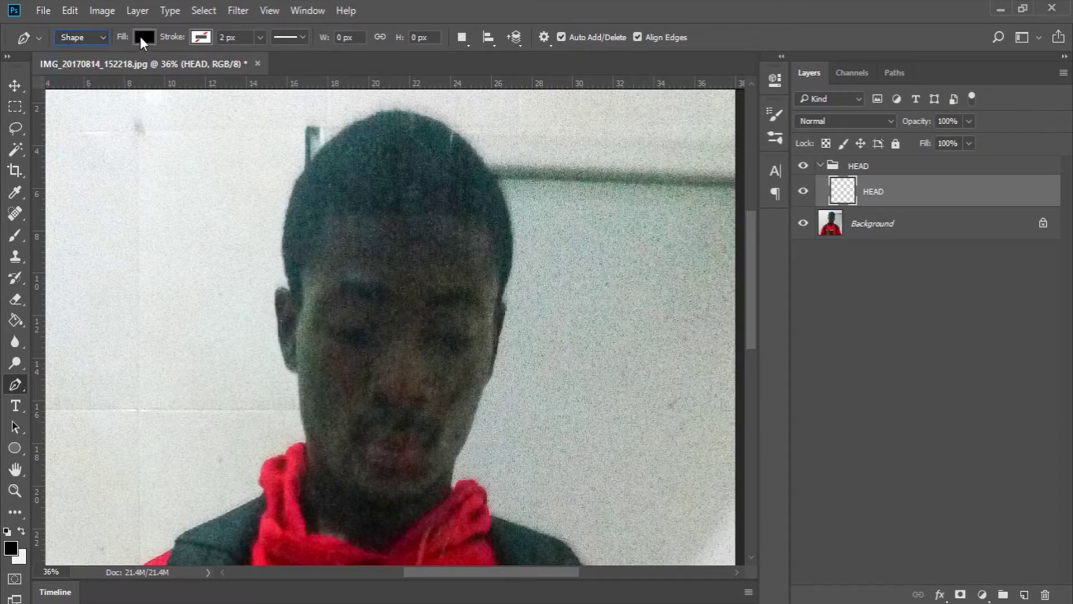
left_click(140, 35)
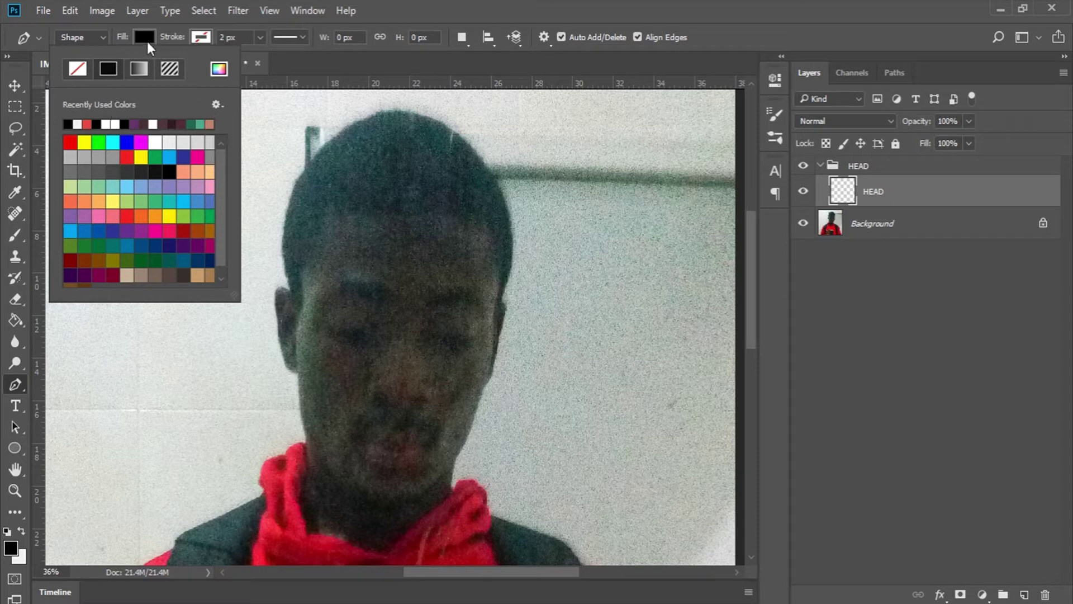
left_click(126, 55)
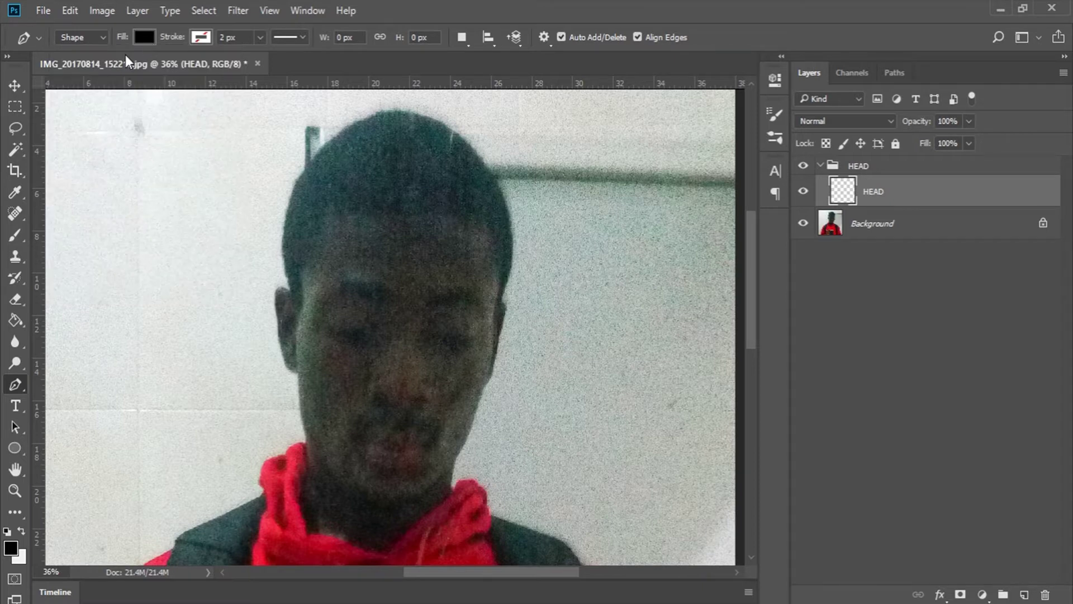
left_click(200, 38)
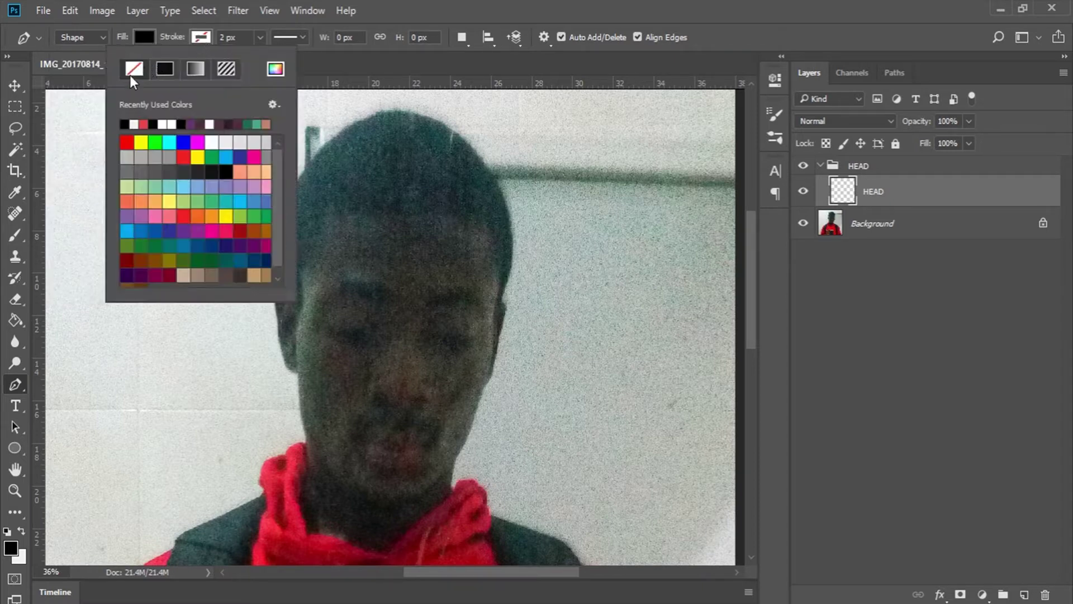
left_click(204, 38)
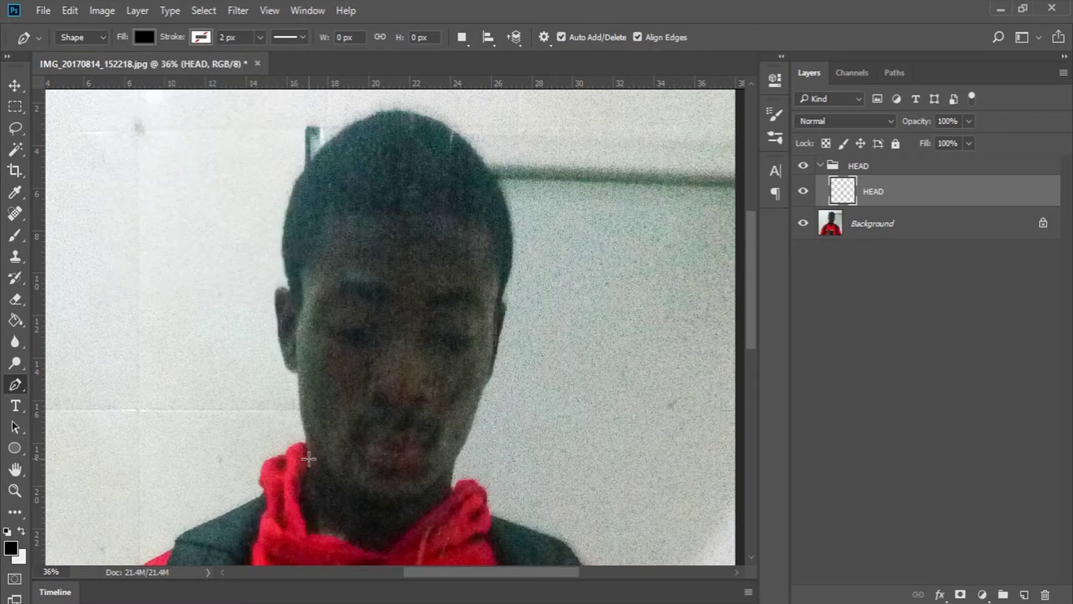
Start the face outline with an anchor under the chin and a curved segment up to the jaw beside the hood, redoing the curve once
scroll(322, 492, "down", 3)
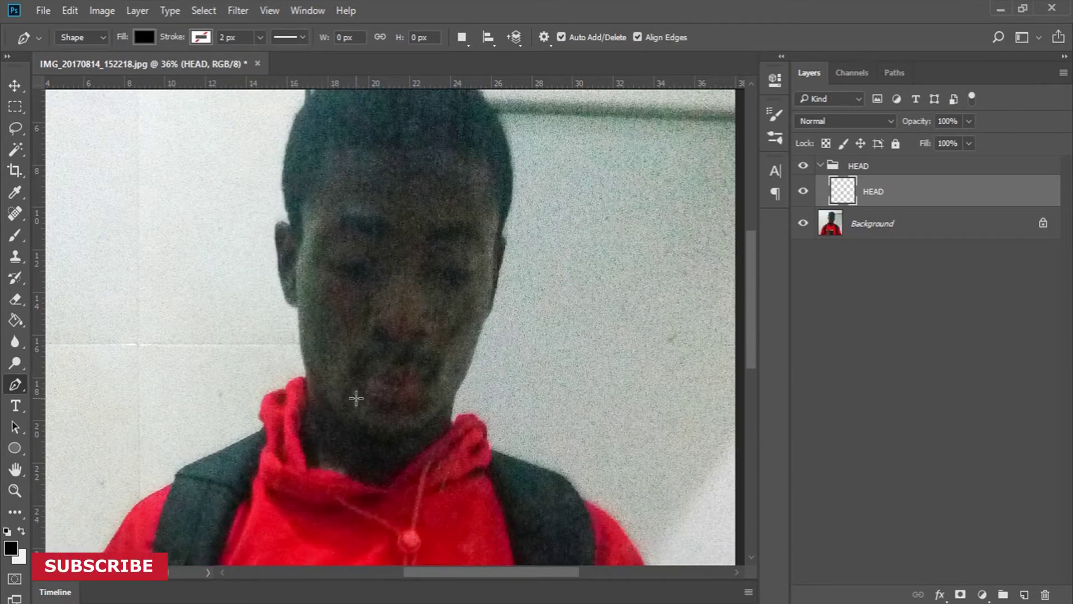
left_click(387, 441)
left_click_drag(307, 369, 300, 332)
key("ctrl+z")
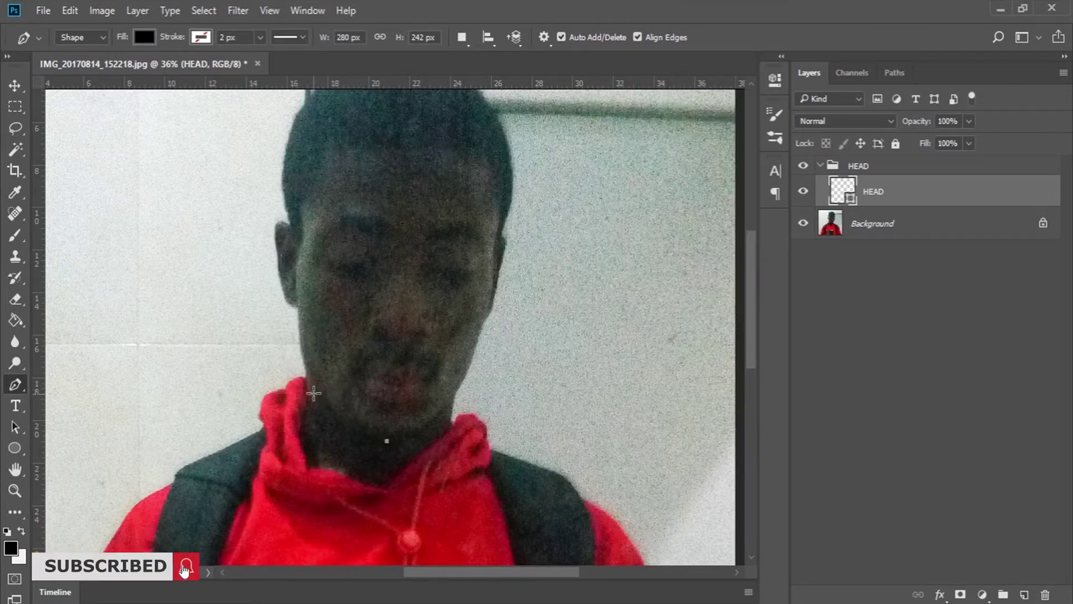
left_click_drag(307, 367, 296, 317)
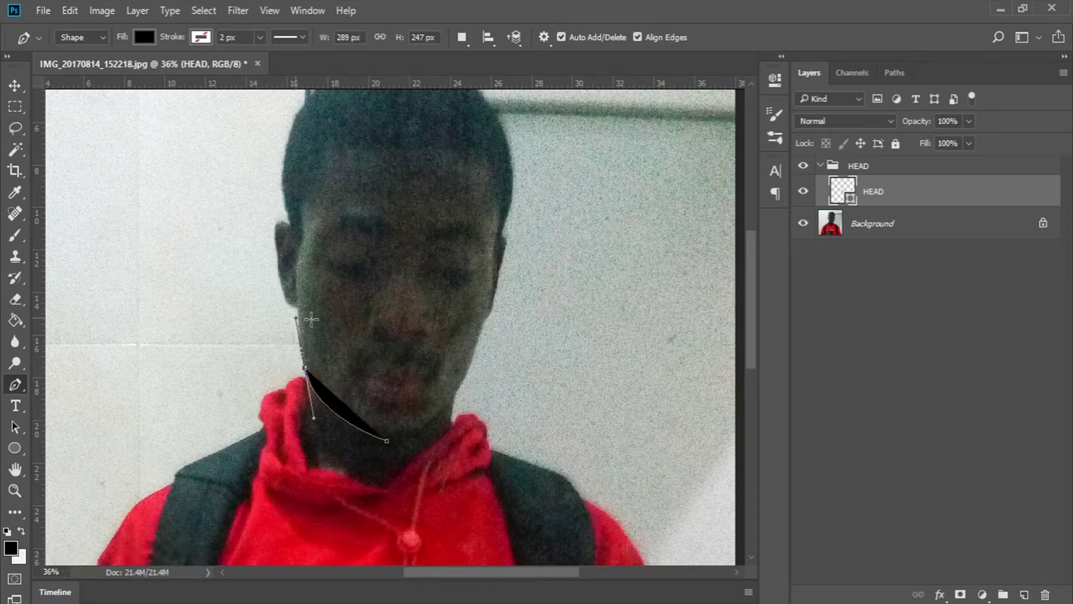
key("z")
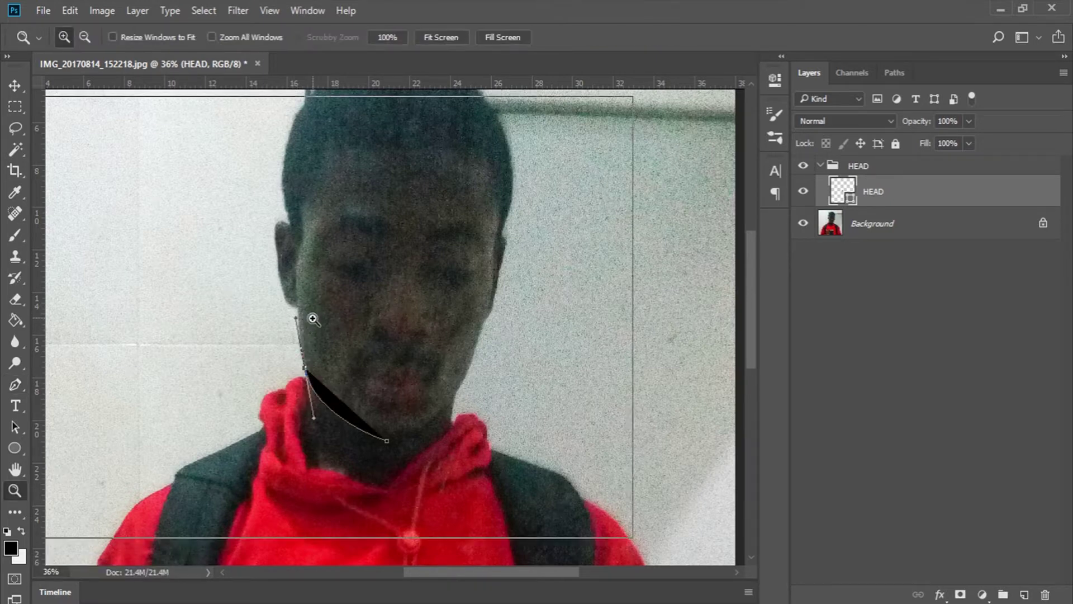
left_click(394, 323)
key("p")
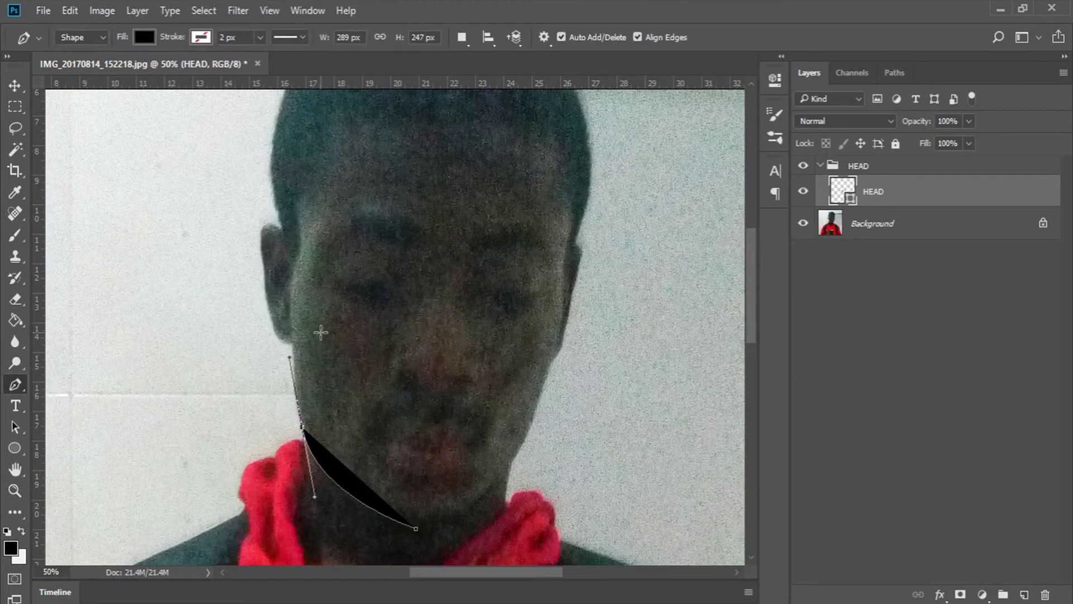
left_click(291, 337)
left_click(290, 327)
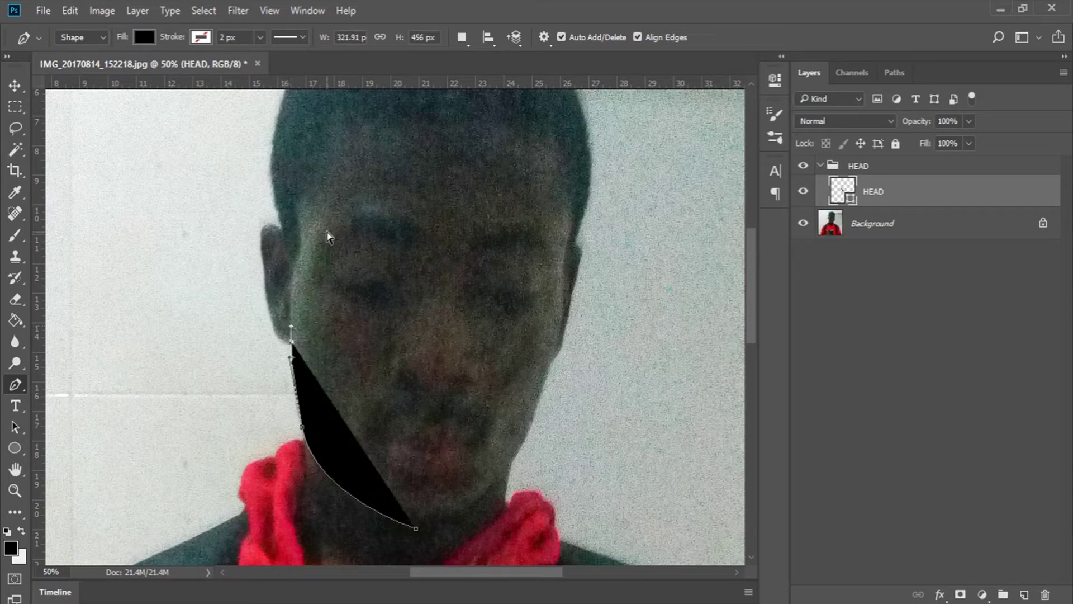
key("ctrl+alt+z")
key("ctrl+alt+z")
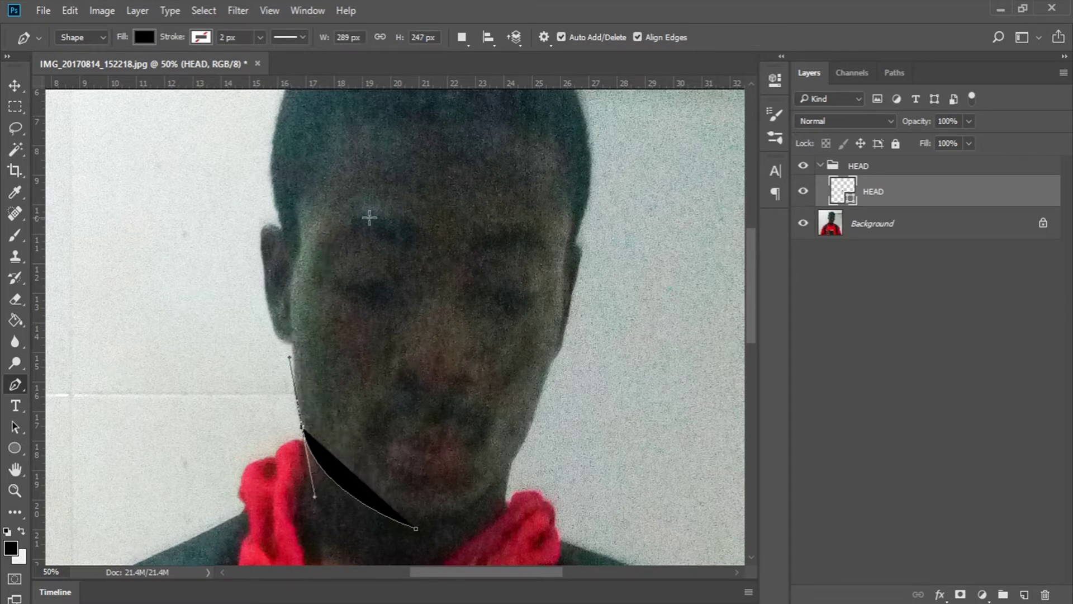
Continue the face outline from the jaw up to the bottom of the photo's left ear, adjusting the anchor handles and undoing the outer-ear segment
key("alt")
left_click_drag(291, 358, 302, 428)
key("alt")
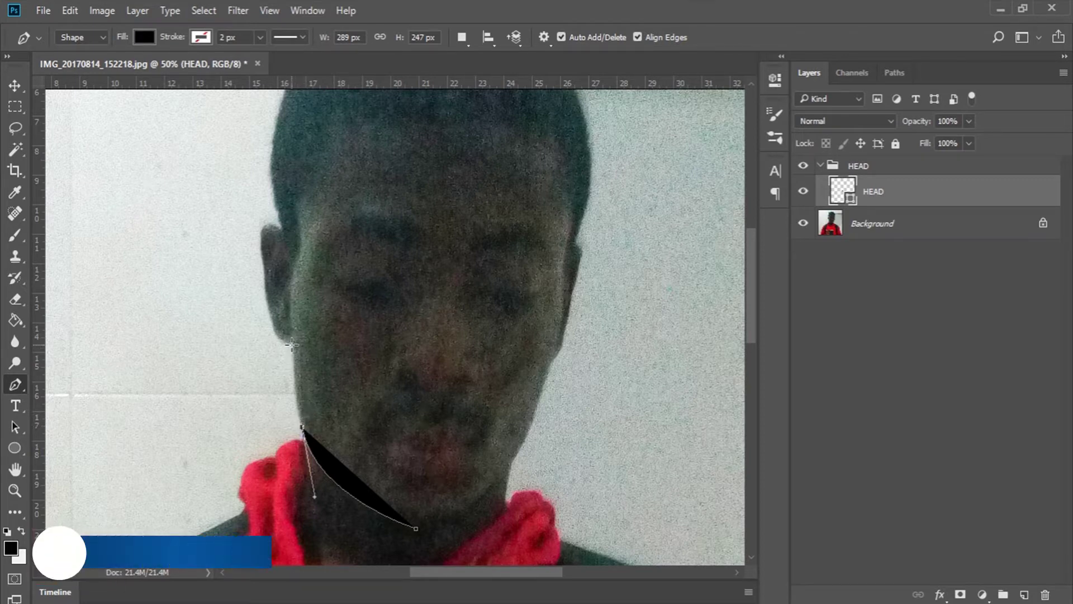
left_click(294, 341)
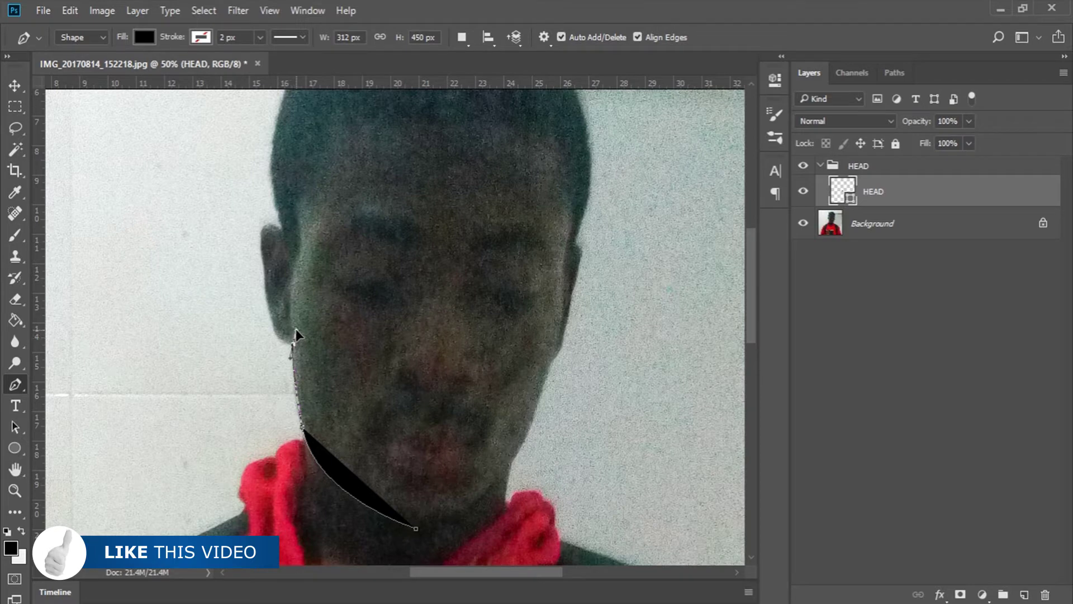
left_click_drag(296, 328, 297, 330)
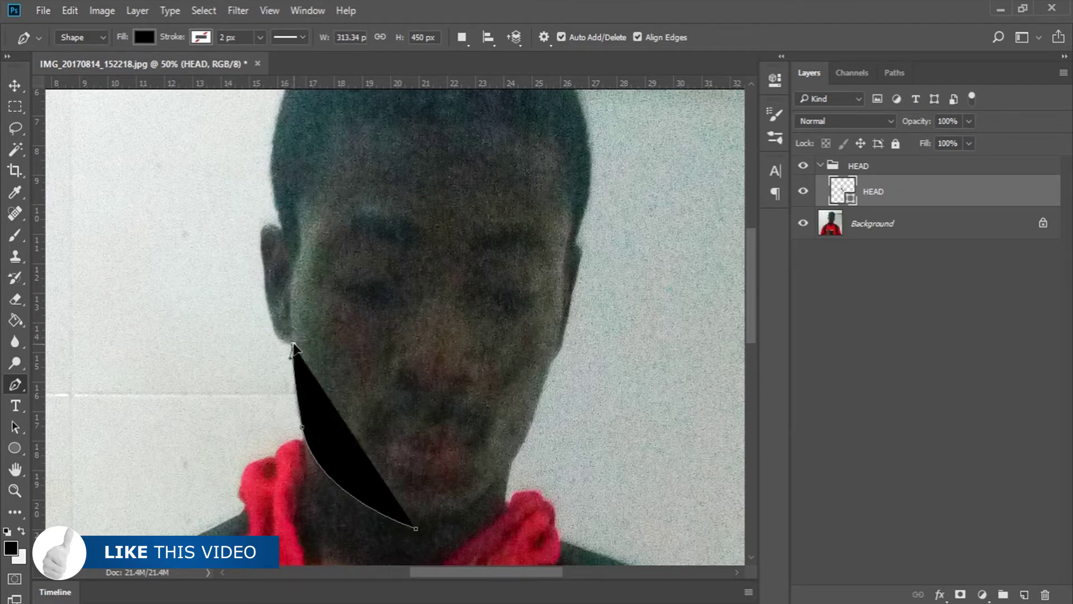
left_click_drag(273, 320, 270, 291)
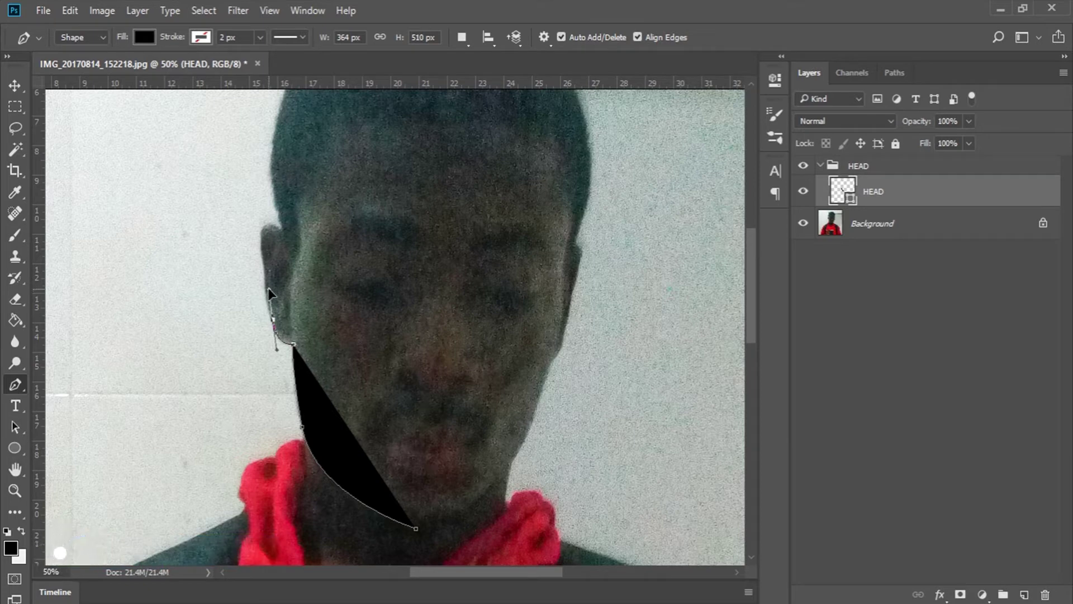
key("ctrl+z")
Trace the face outline up along the left ear's inner edge, across the hairline and down the opposite temple to the right ear
scroll(353, 319, "up", 3)
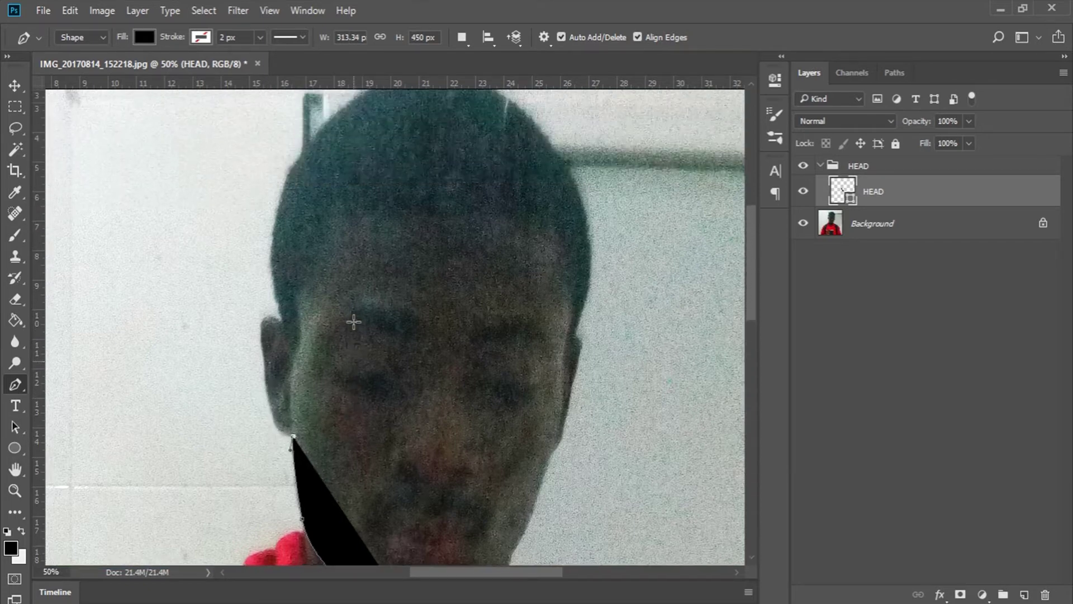
left_click_drag(291, 366, 293, 356)
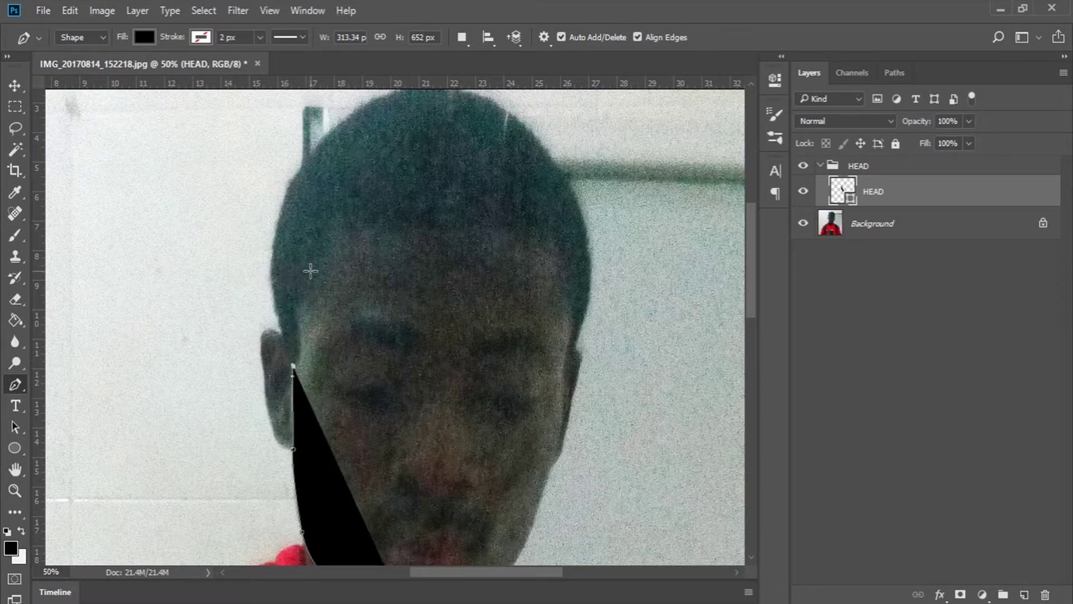
left_click(295, 305)
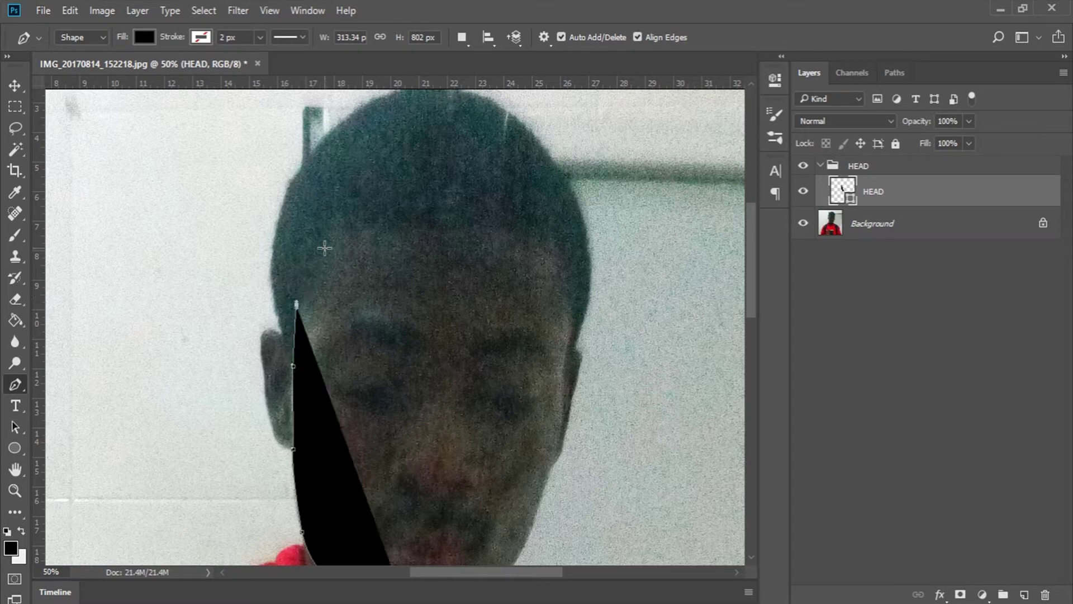
left_click_drag(328, 236, 405, 220)
left_click_drag(483, 219, 576, 331)
scroll(575, 327, "down", 3)
left_click(573, 259)
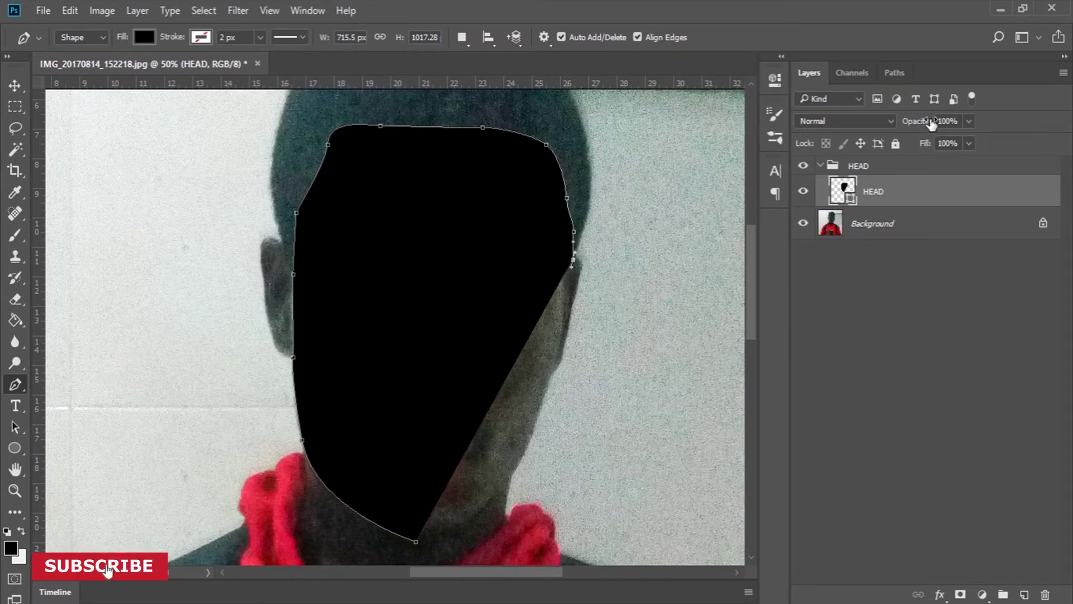
Lower the HEAD layer's opacity to 25% and close the face outline along the right ear and jaw down to the chin
left_click_drag(917, 121, 884, 127)
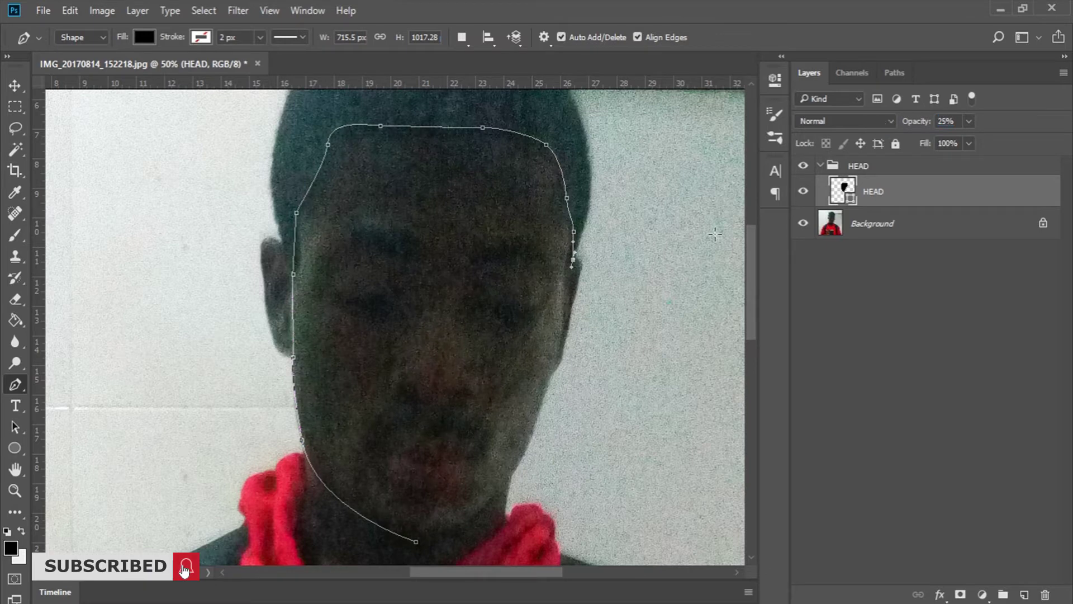
left_click(560, 351)
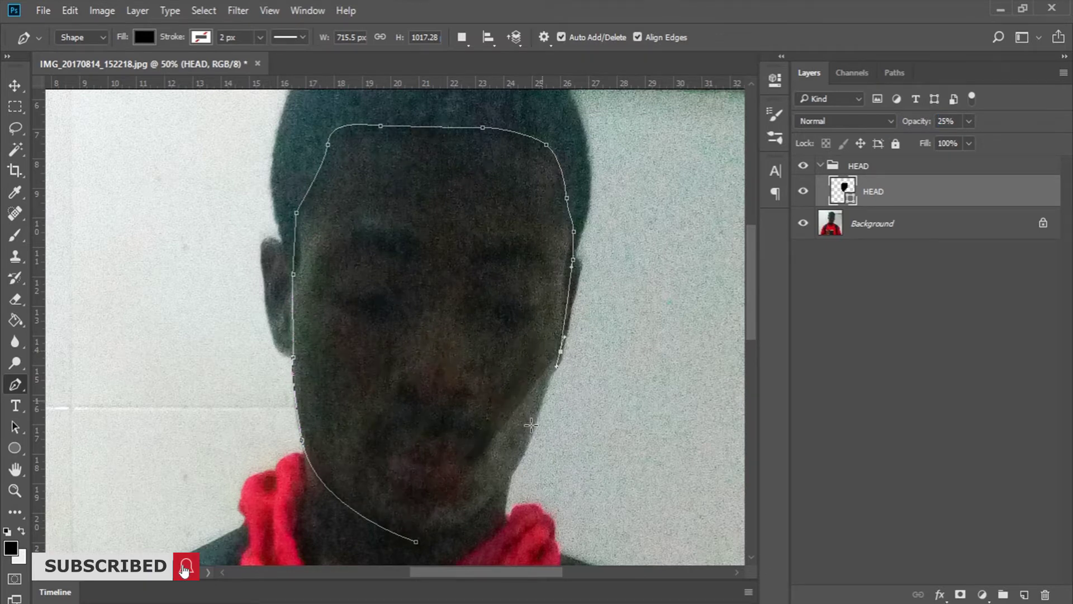
scroll(525, 411, "down", 2)
left_click_drag(520, 402, 509, 417)
left_click_drag(418, 476, 375, 482)
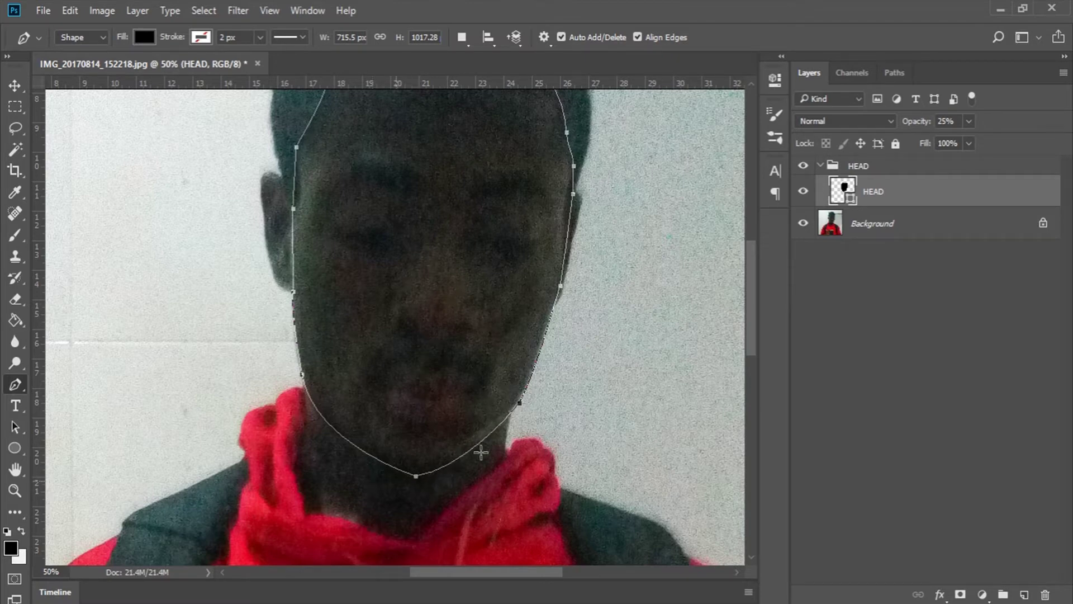
key("Return")
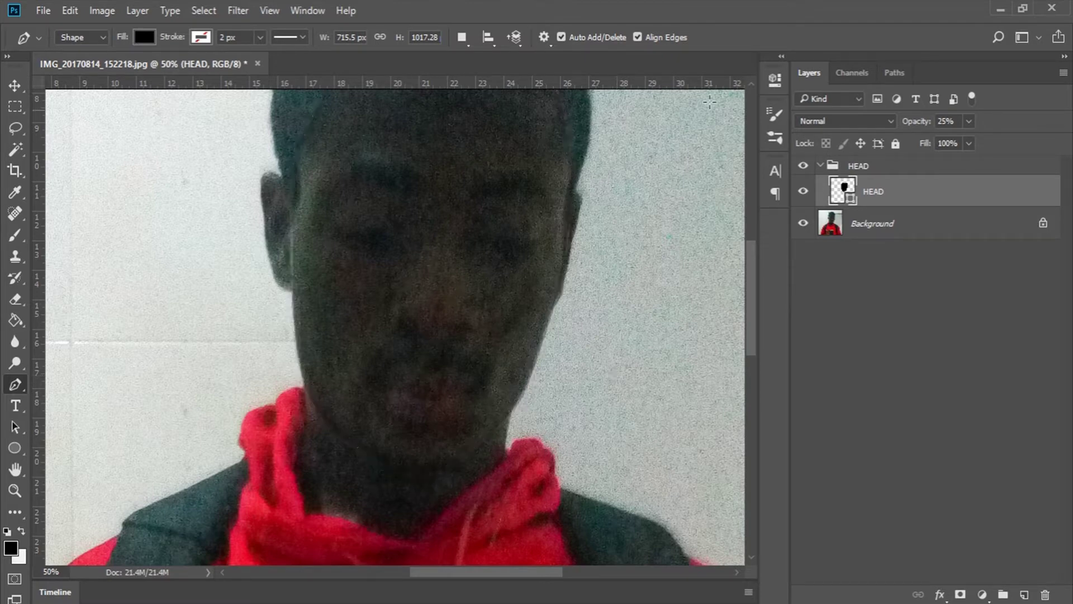
Restore the HEAD layer's opacity to 100%
left_click_drag(905, 121, 1011, 117)
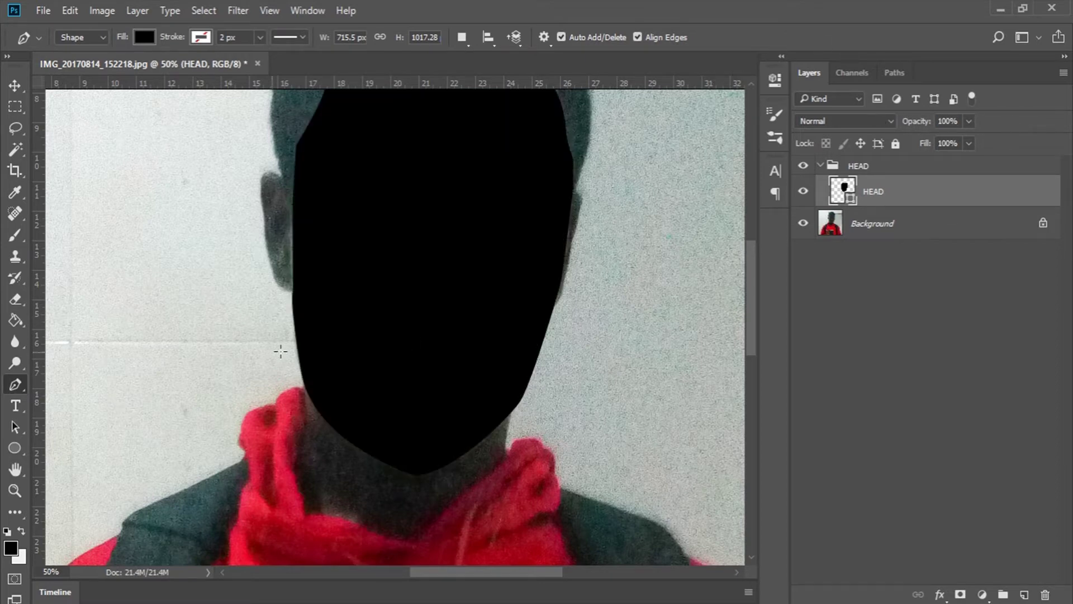
scroll(373, 339, "up", 4)
scroll(373, 339, "down", 1)
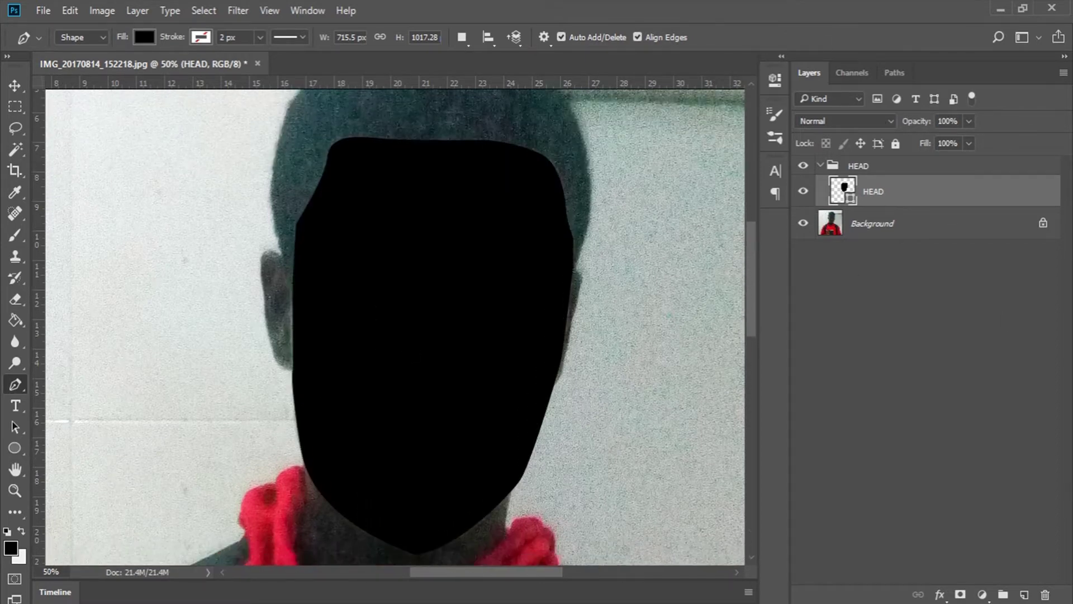
Add a new layer named HAIR and place it below the HEAD layer inside the HEAD group
left_click(1024, 595)
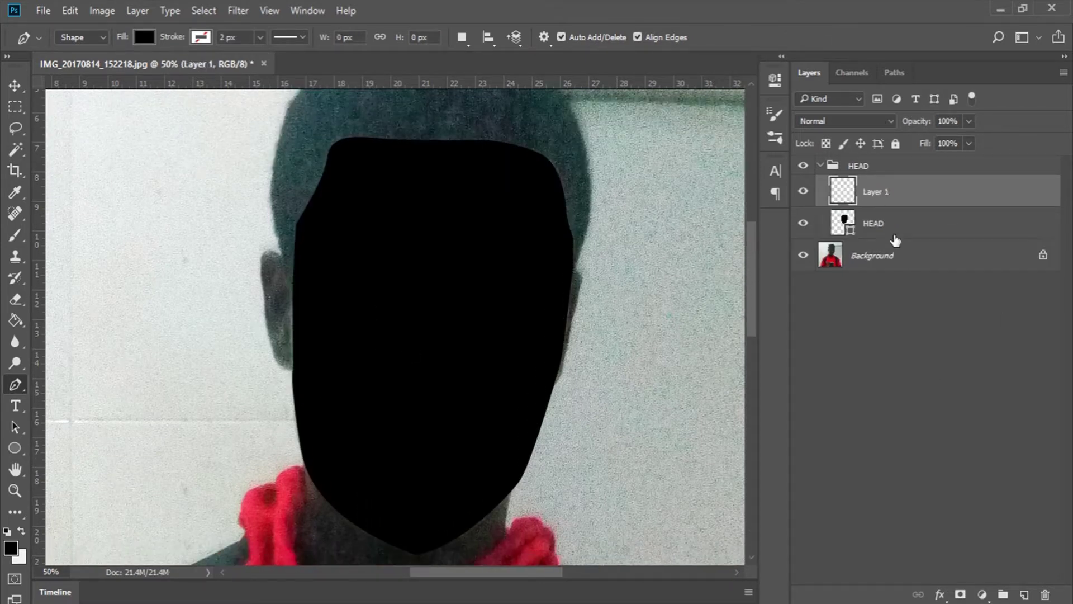
double_click(875, 193)
type("HAIRD")
key("Return")
double_click(875, 192)
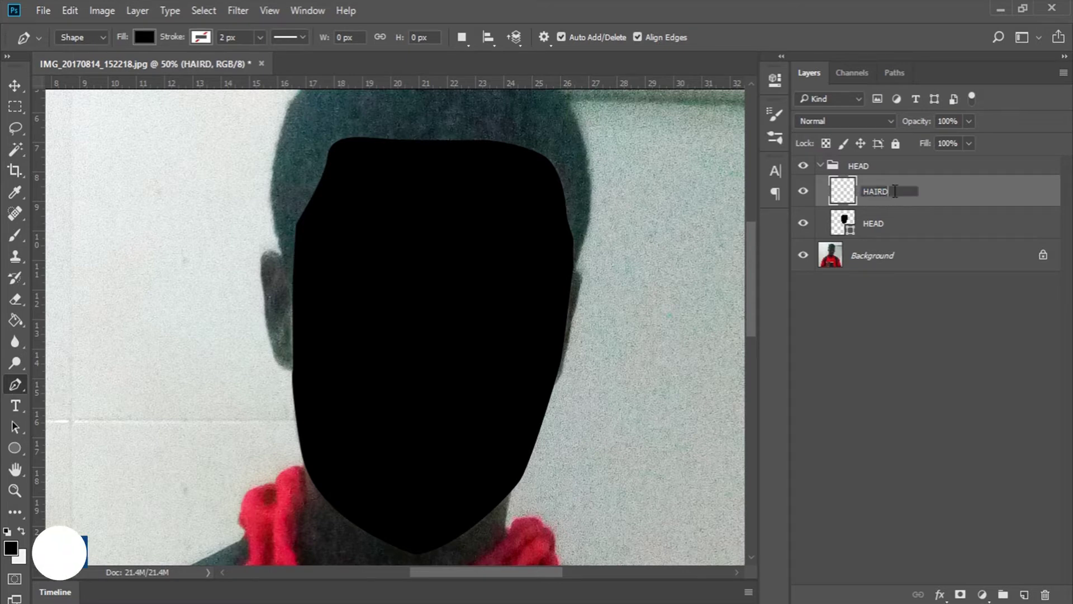
type("HAIR")
key("Return")
left_click_drag(870, 186, 882, 235)
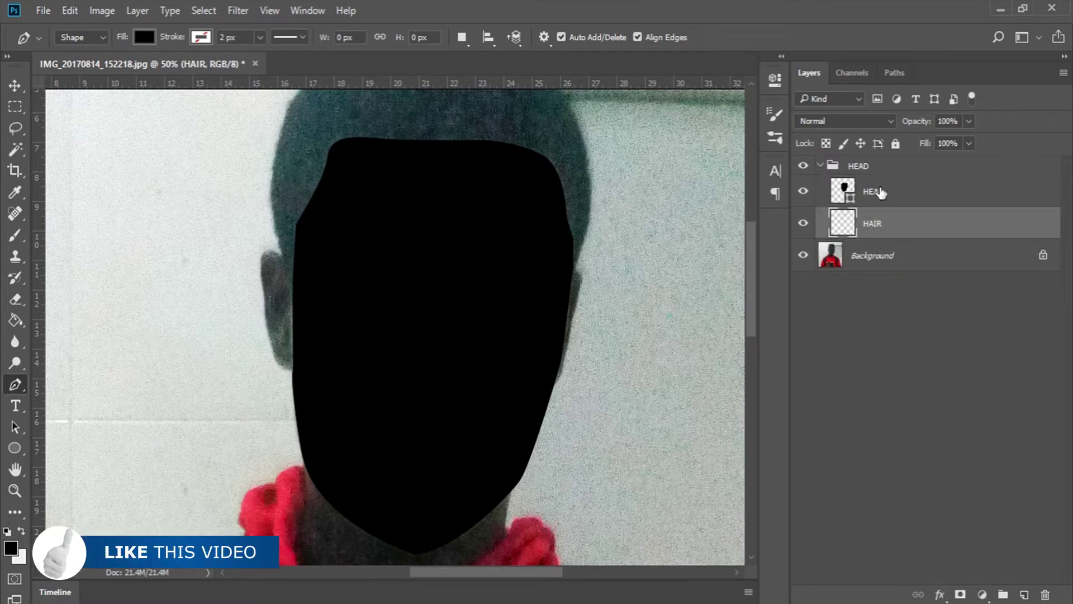
scroll(625, 172, "up", 3)
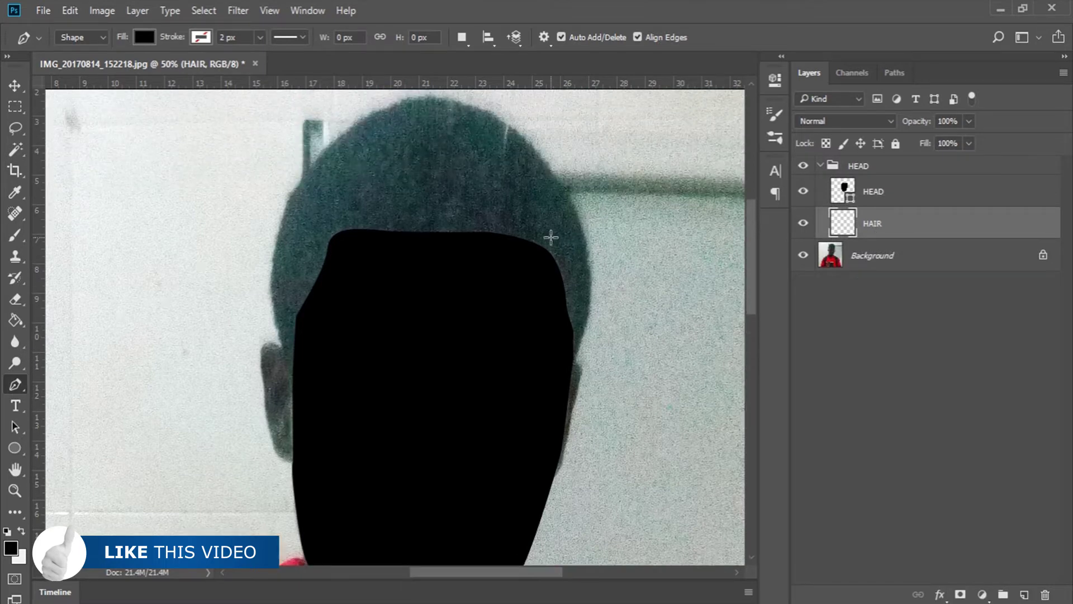
double_click(843, 190)
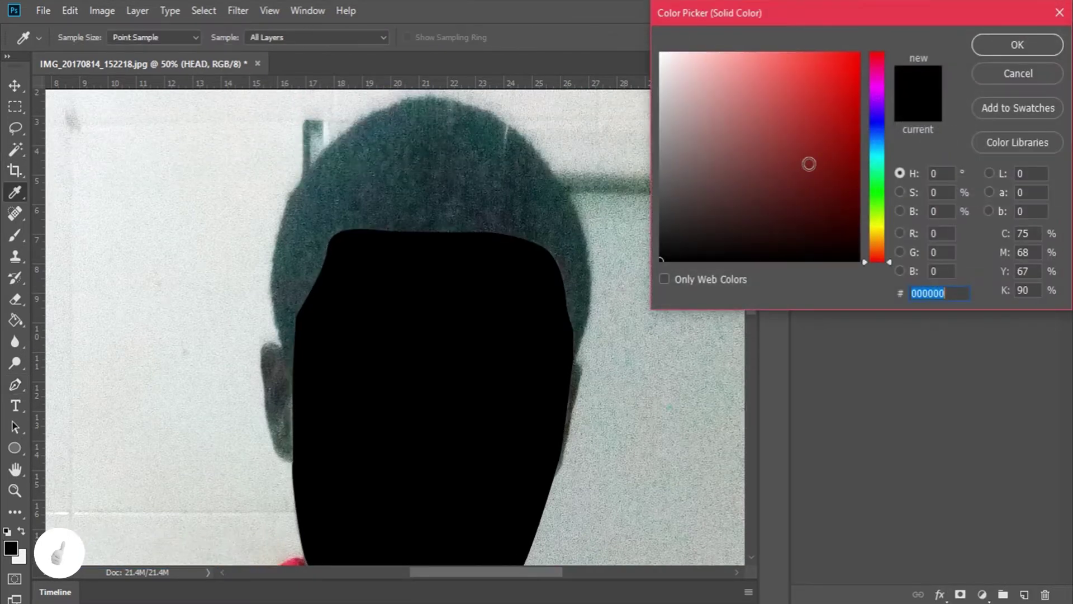
key("Return")
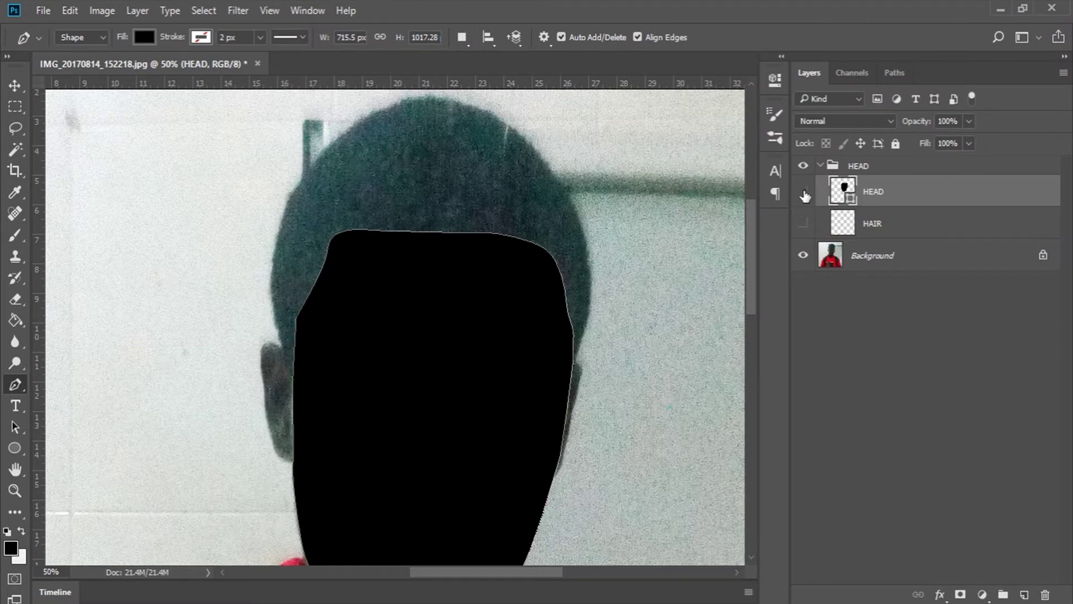
Examine the face in the photo by temporarily hiding the HEAD shape, keeping both the HEAD and HAIR layers visible at the end
left_click(803, 192)
left_click(804, 224)
scroll(501, 403, "down", 3)
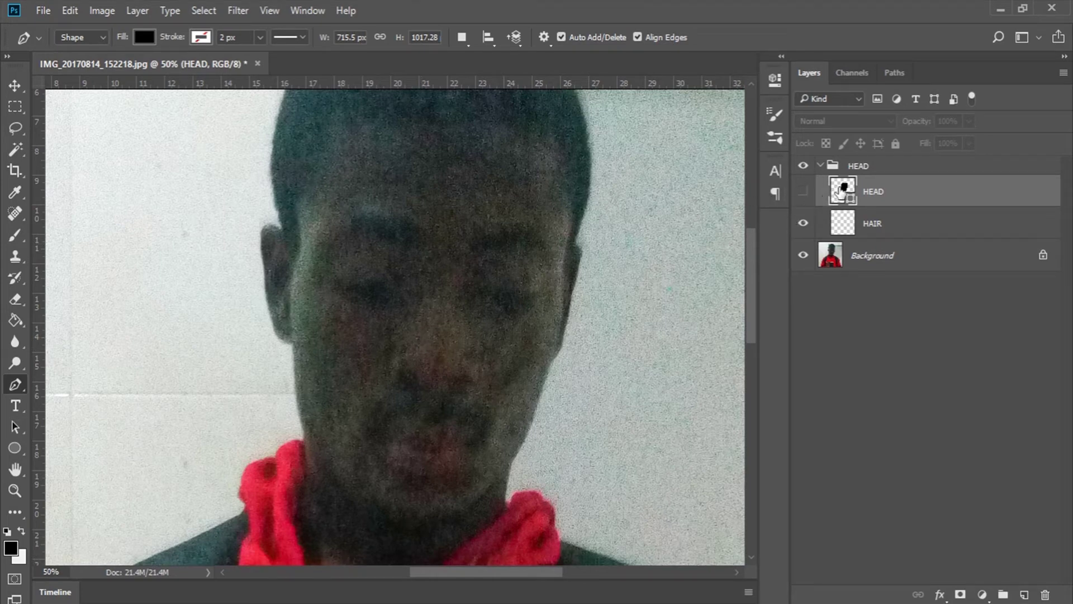
left_click(803, 191)
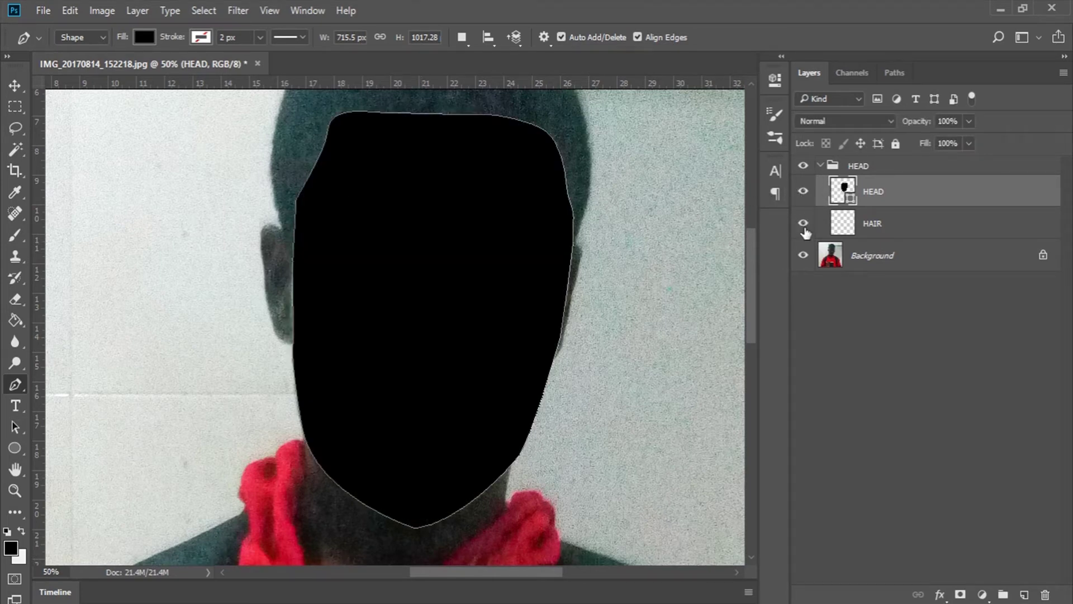
Change the HEAD shape's fill from black to the brown skin tone #774c34
double_click(838, 190)
left_click(833, 205)
left_click(765, 172)
mouse_move(764, 143)
left_mouse_down()
mouse_move(762, 119)
mouse_move(780, 155)
left_mouse_up()
left_click(877, 235)
left_click(879, 244)
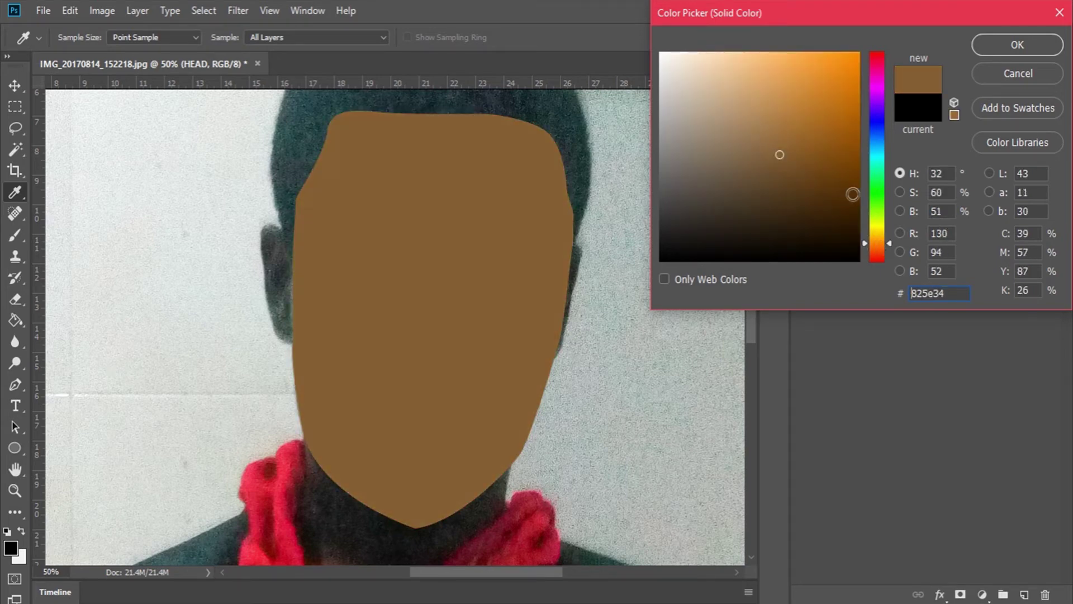
left_click_drag(872, 236, 877, 246)
left_click_drag(785, 155, 772, 164)
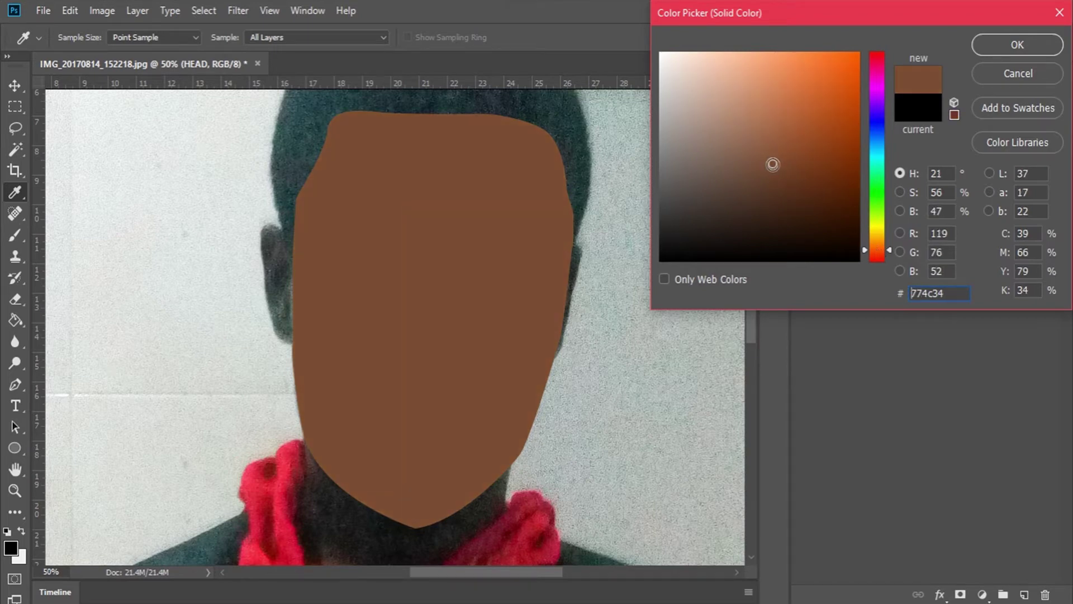
left_click(1018, 44)
On the HAIR layer, start a black Pen shape beside the left ear and curve it up the side of the head
scroll(392, 324, "up", 2)
left_click(872, 223)
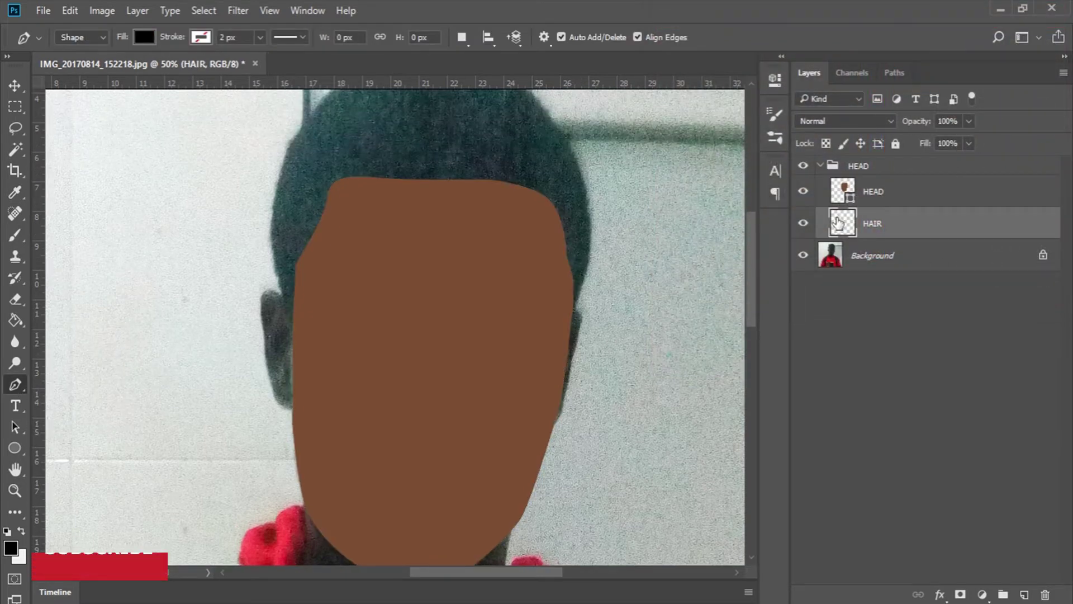
scroll(326, 335, "up", 1)
left_click(296, 383)
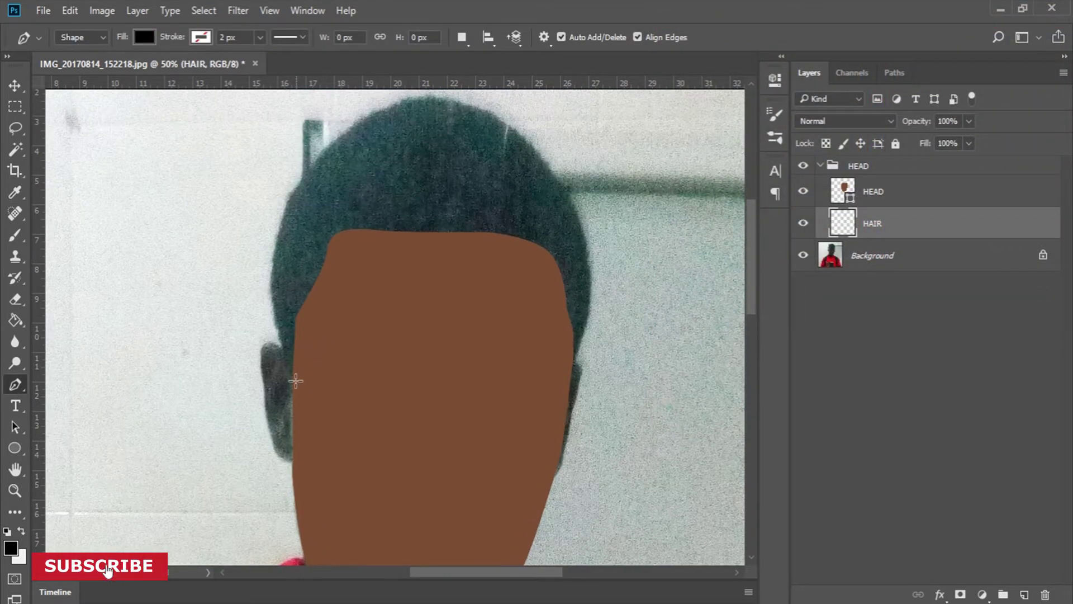
left_click_drag(271, 271, 276, 237)
left_click_drag(327, 148, 364, 121)
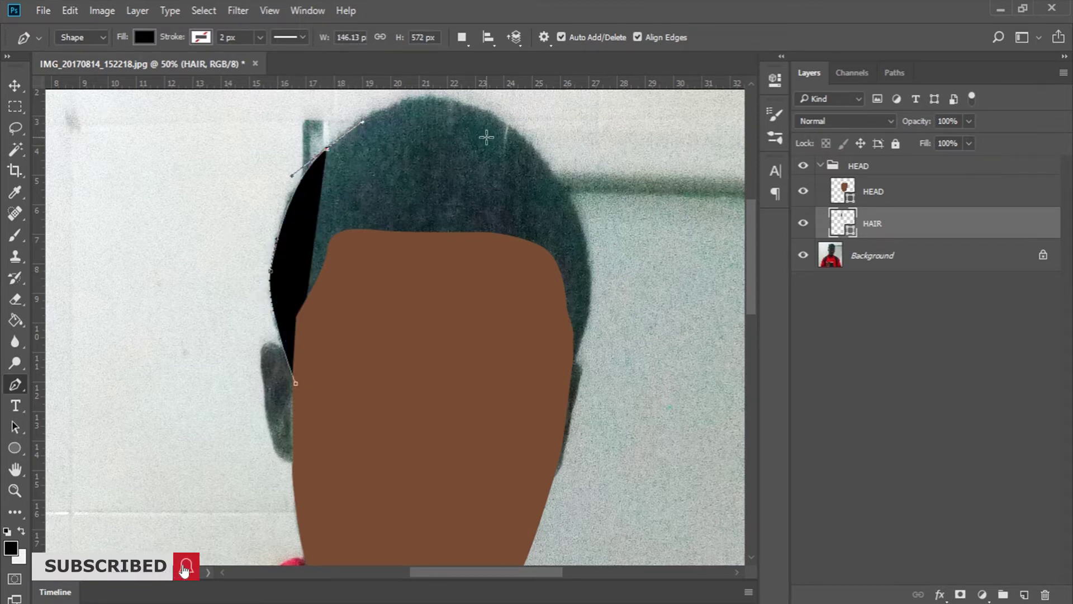
Continue the hair outline over the crown and down to the right ear, and close the shape behind the face
scroll(486, 137, "up", 1)
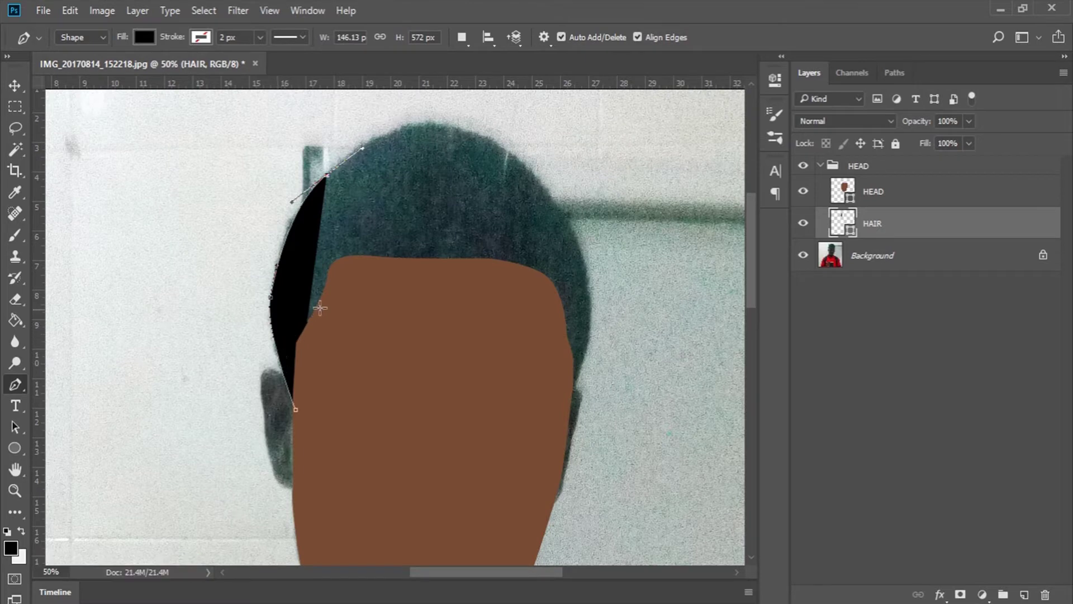
left_click_drag(449, 128, 484, 142)
left_click_drag(567, 211, 589, 255)
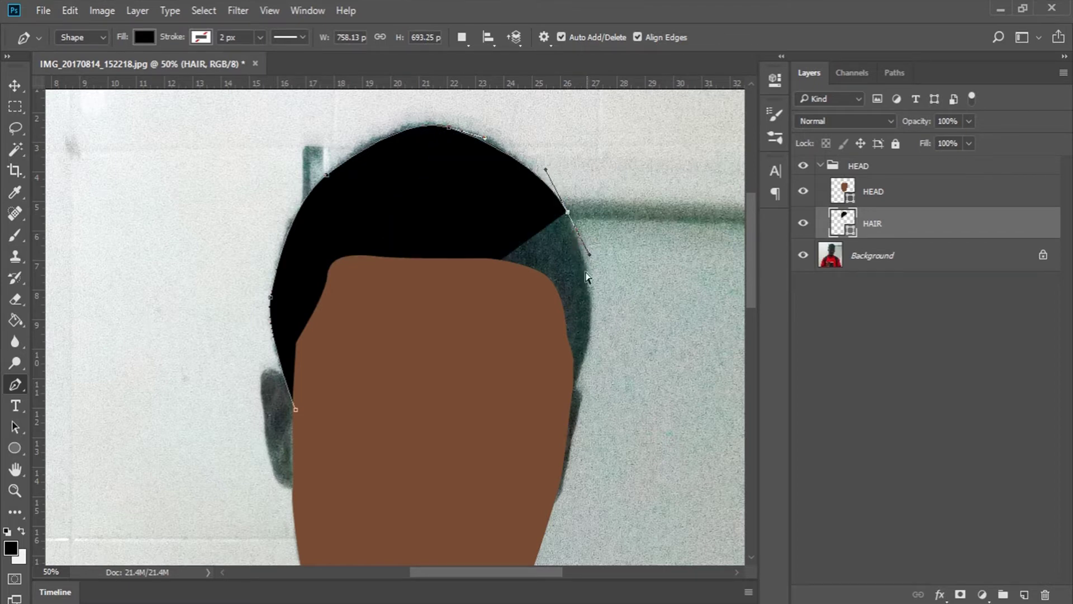
scroll(587, 313, "down", 3)
left_click_drag(582, 289, 558, 348)
left_click(558, 348)
left_click(418, 340)
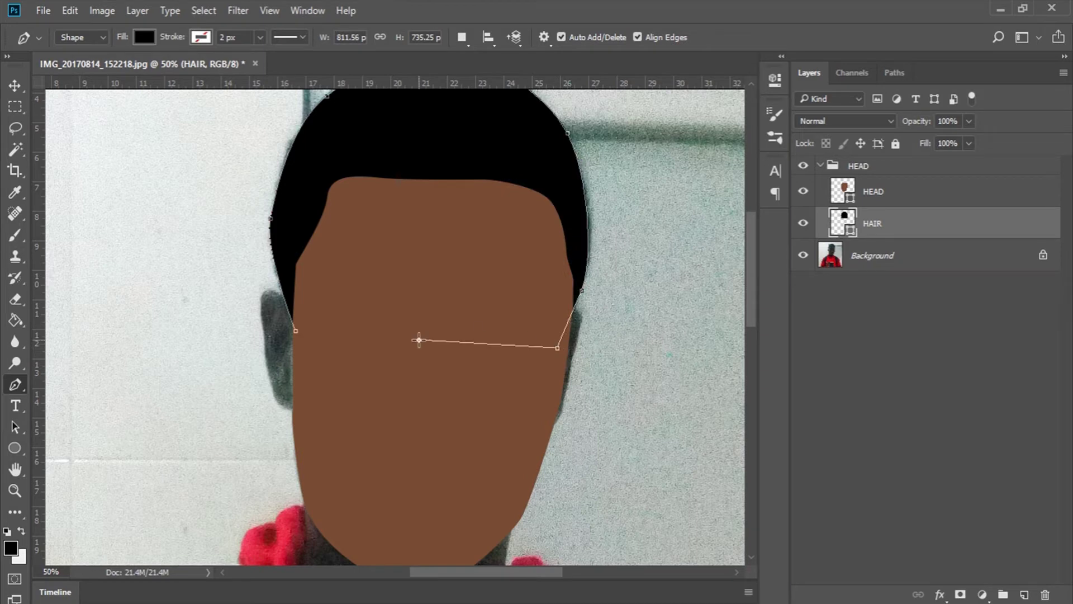
left_click(297, 331)
key("Return")
Add a new layer between HEAD and HAIR and name it EARS
scroll(329, 335, "down", 1)
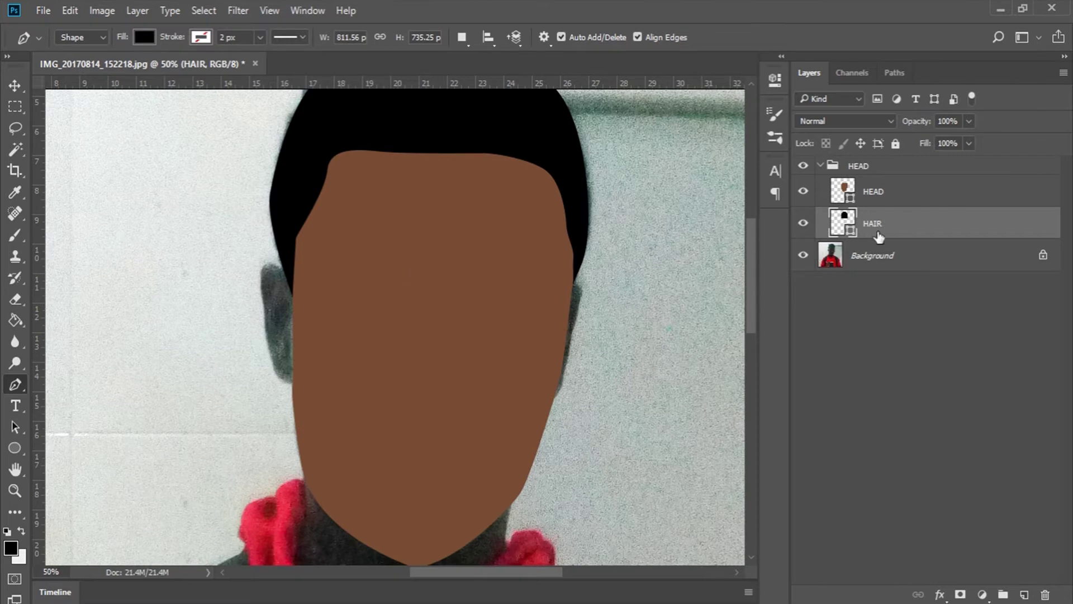
left_click(1024, 595)
double_click(882, 223)
type("EARDS")
key("Return")
key("Delete")
key("ctrl+z")
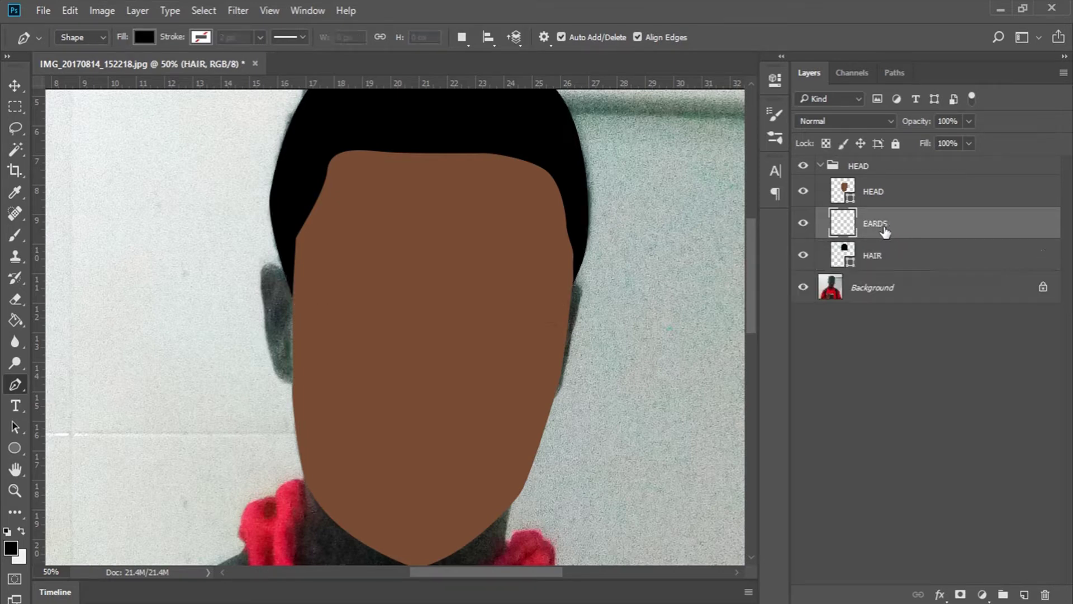
double_click(890, 223)
left_click(885, 227)
key("Return")
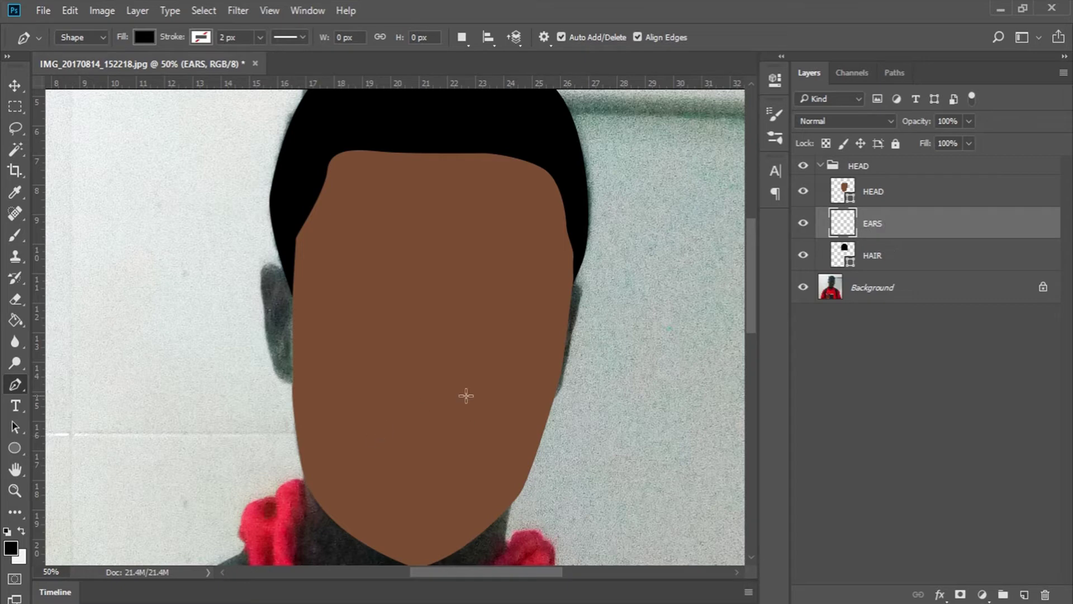
On the EARS layer, start a black Pen shape at the face edge and curve it around the ear on the photo's left
left_click(296, 295)
left_click_drag(277, 263, 265, 261)
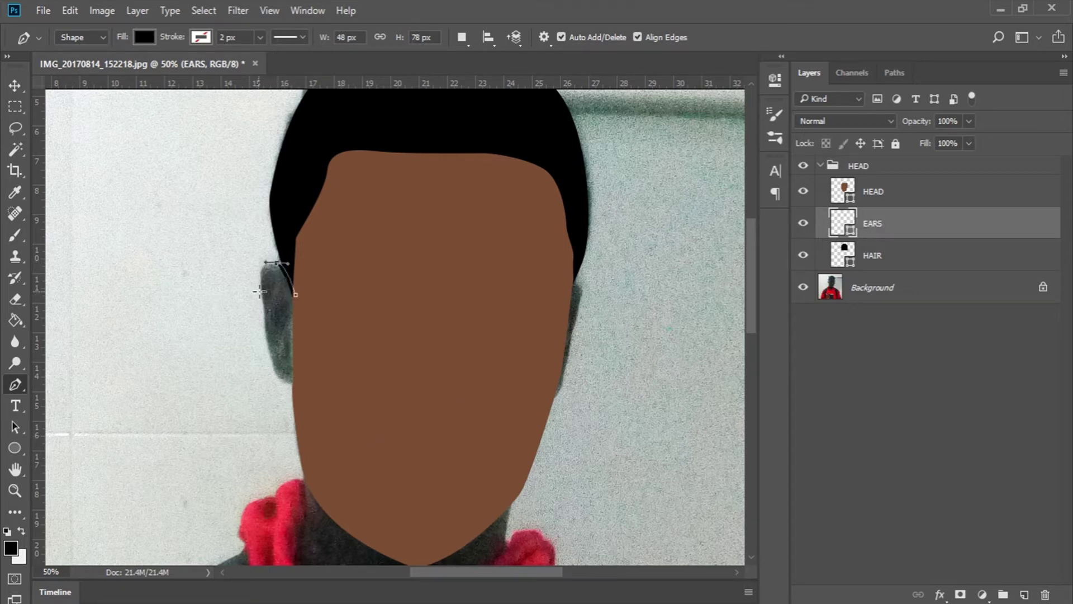
left_click_drag(261, 298, 263, 326)
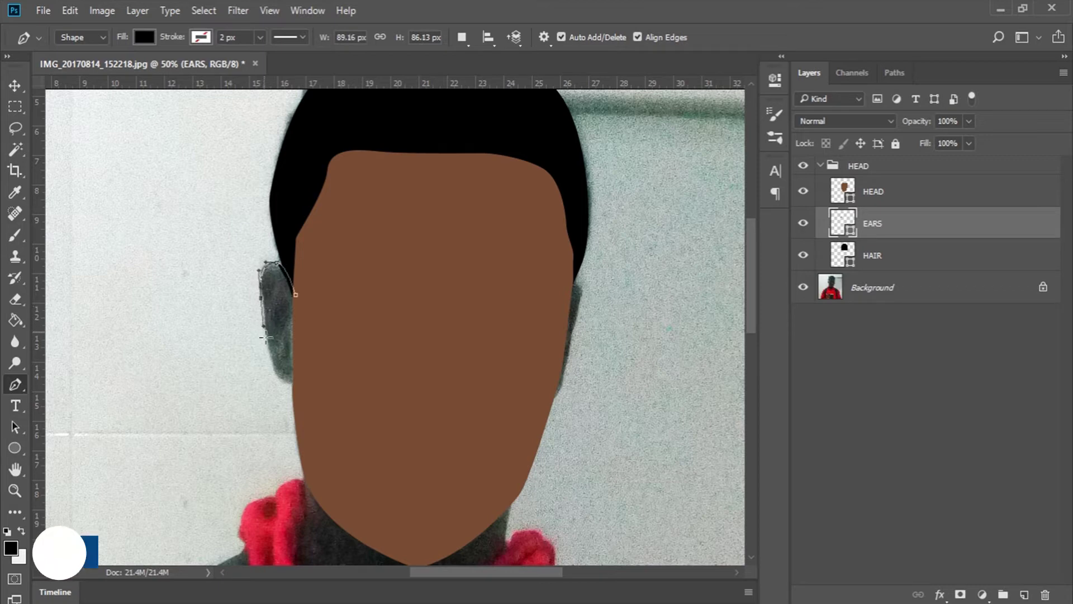
left_click_drag(271, 364, 308, 386)
Carry the ears outline across behind the face, curve it around the opposite ear, and close the shape at its starting point
left_click(423, 385)
left_click(491, 393)
left_click(528, 380)
left_click(548, 400)
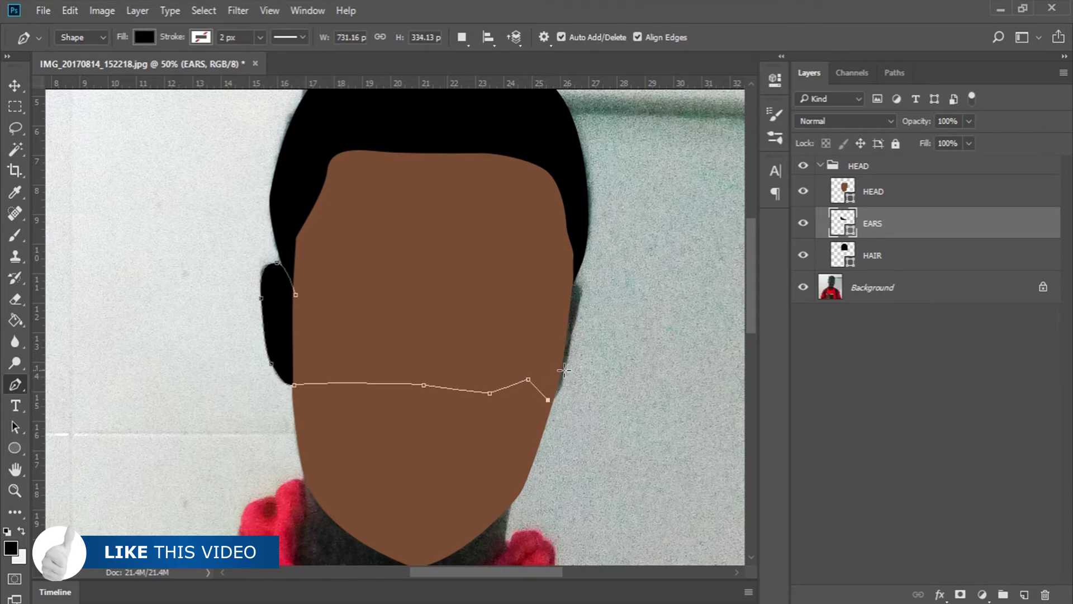
left_click_drag(566, 364, 570, 336)
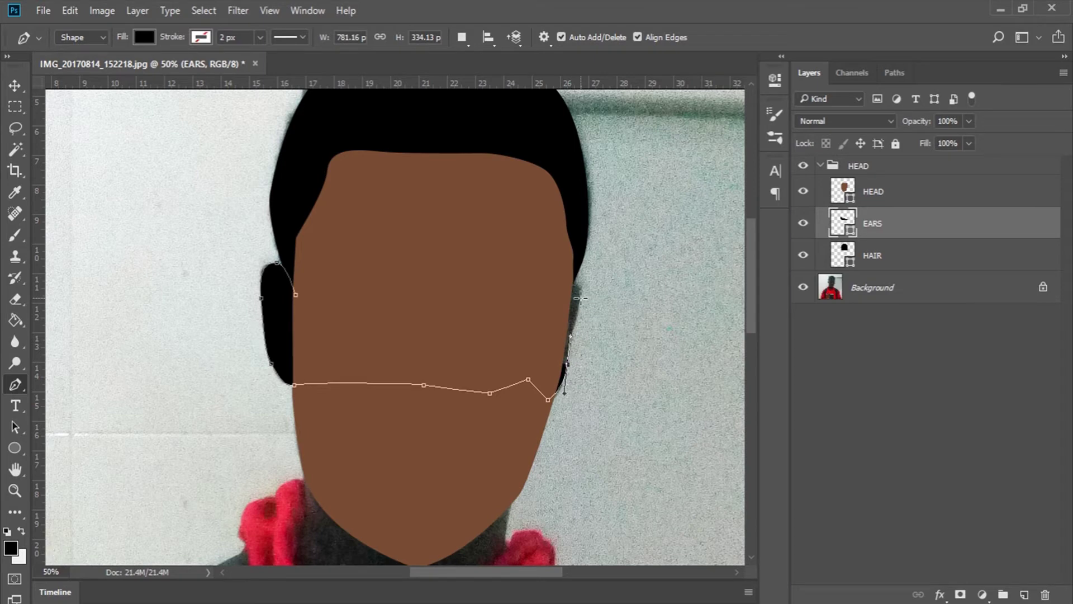
left_click_drag(580, 297, 570, 283)
left_click(458, 277)
left_click(341, 276)
left_click(296, 295)
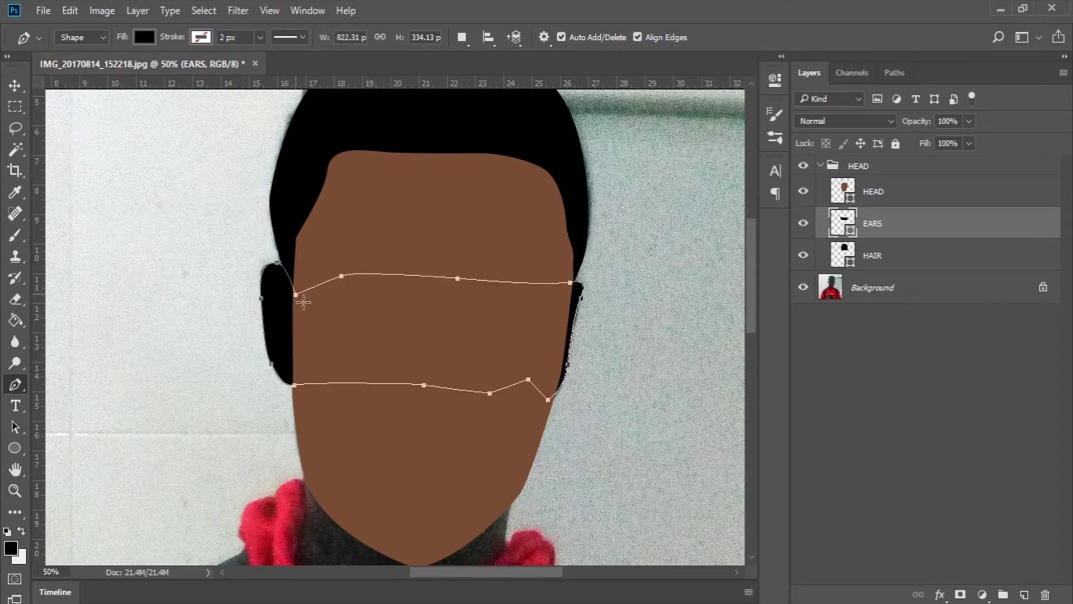
key("Return")
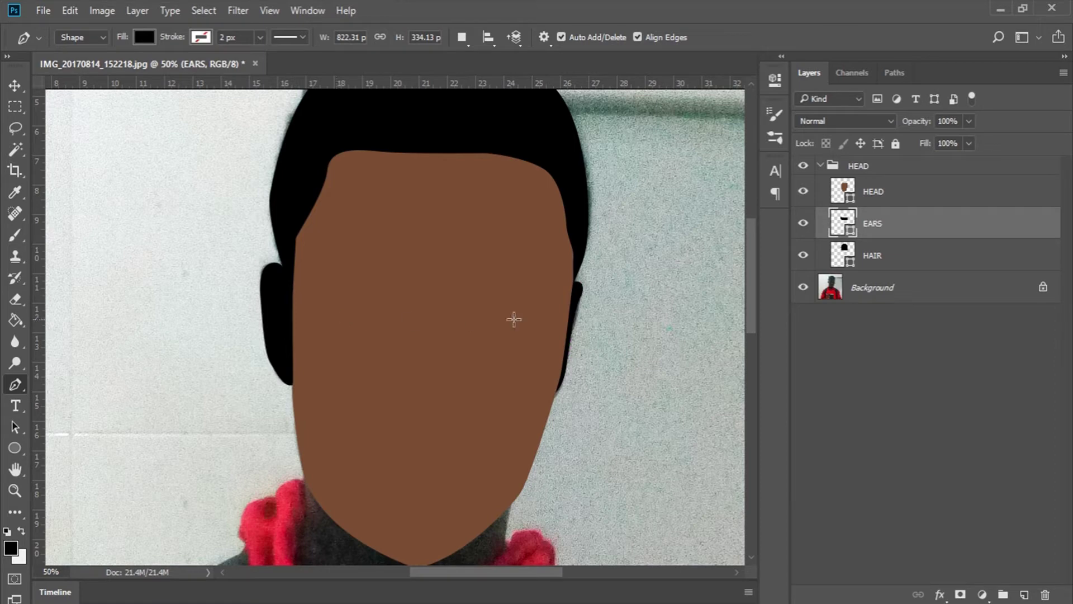
Set the EARS shape's fill to #774a33, a slightly darker brown based on the face colour
scroll(616, 307, "down", 1)
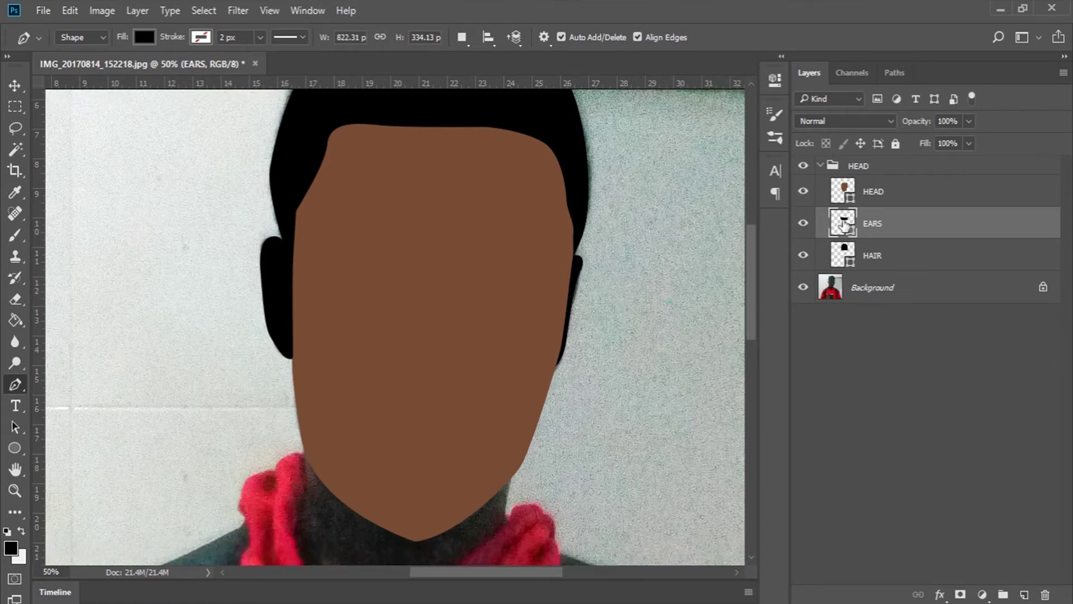
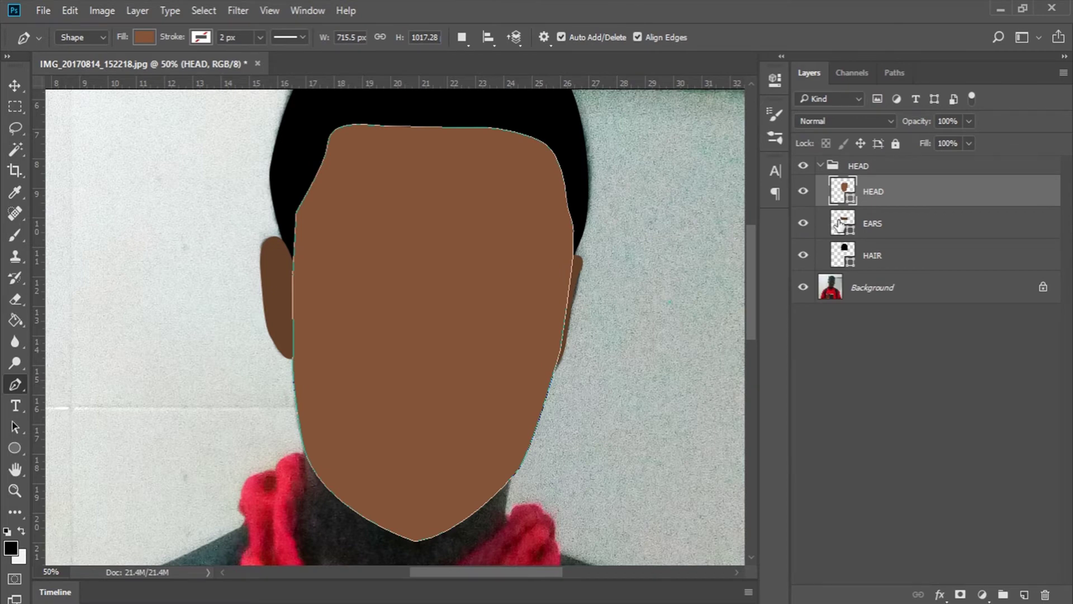
left_click(439, 246)
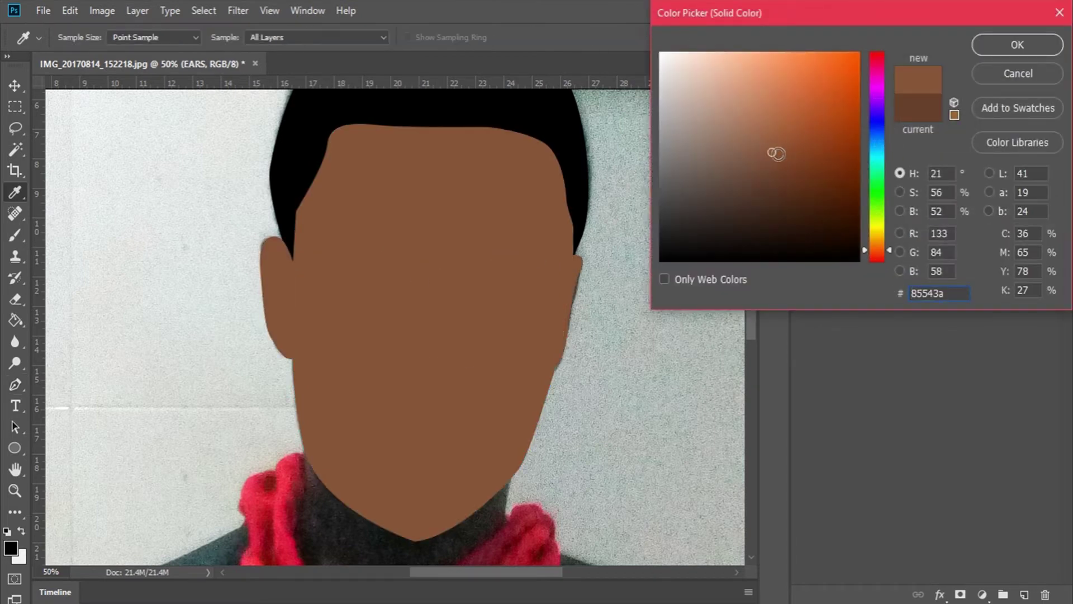
left_click(775, 164)
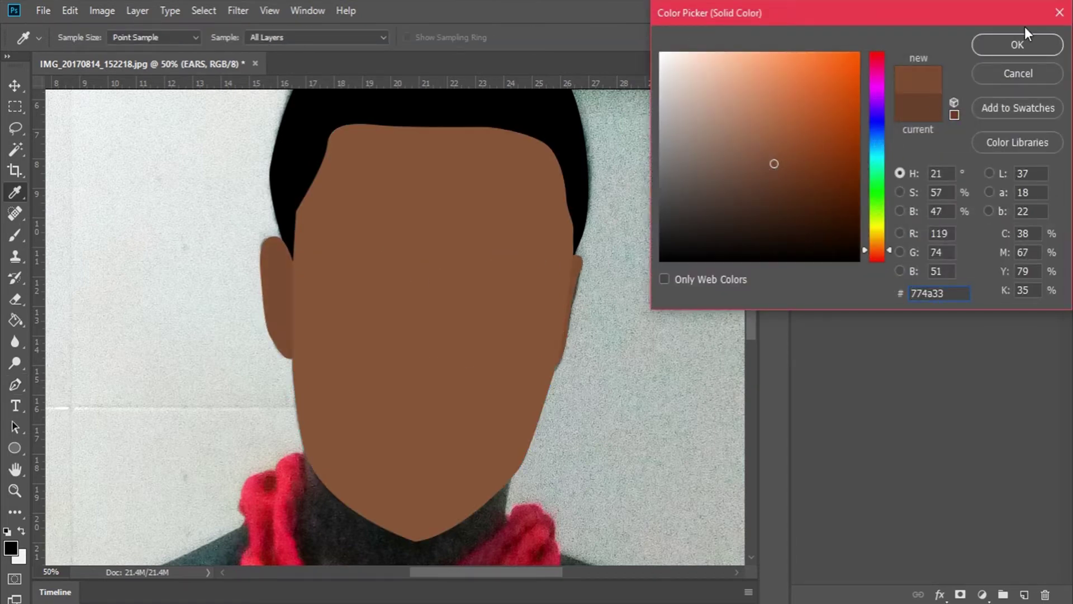
left_click(1017, 44)
Add a new layer below HAIR in the HEAD group and name it NECK
scroll(475, 343, "down", 5)
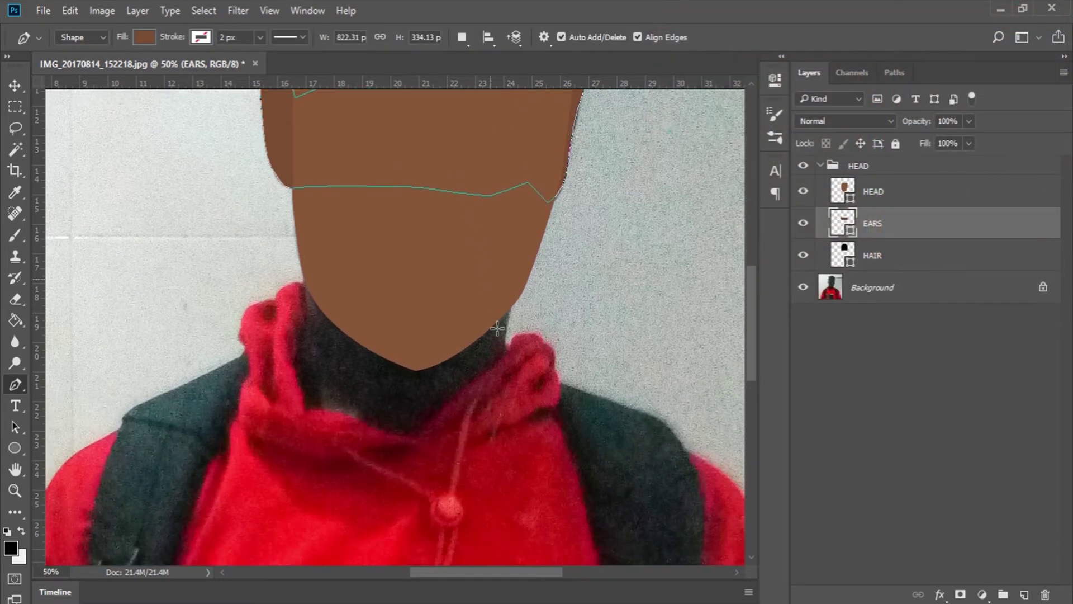
left_click(883, 255)
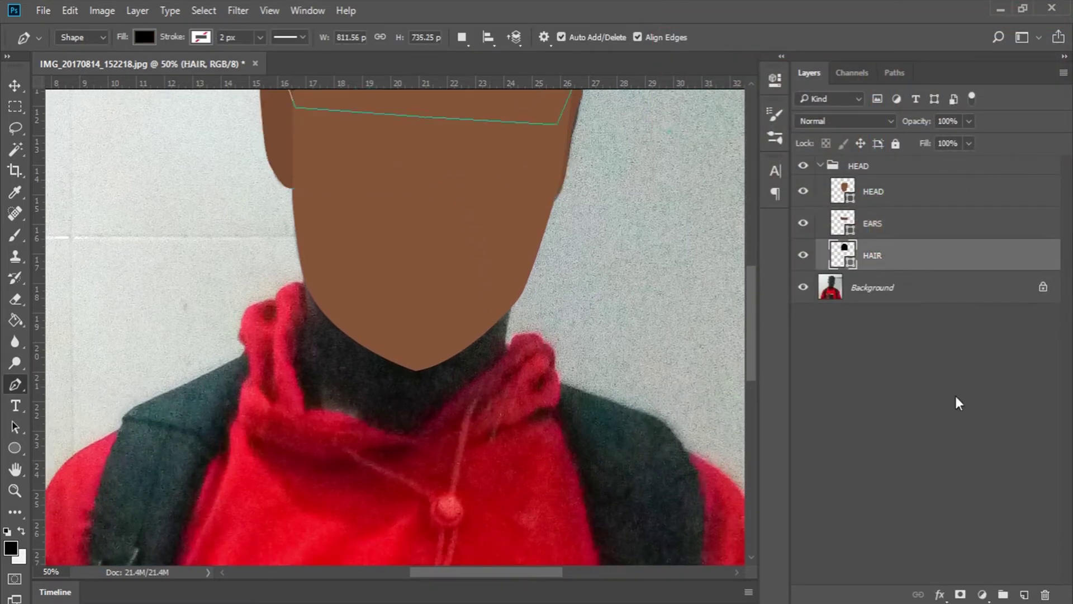
left_click(1024, 594)
left_click_drag(889, 259, 886, 297)
double_click(877, 287)
type("NECK")
key("Return")
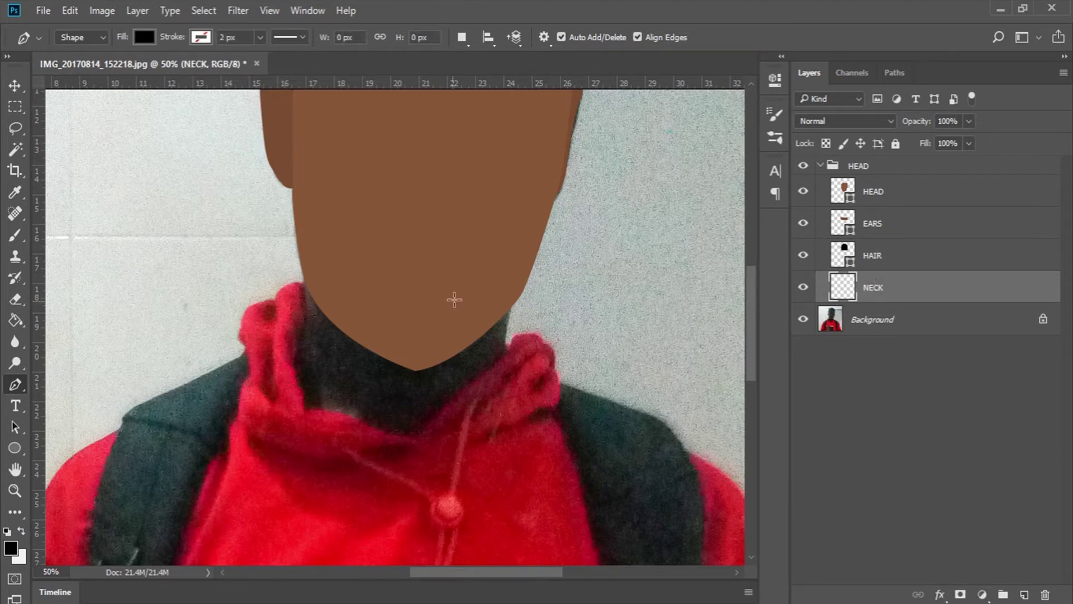
Trace the neck with a closed black Pen shape on the NECK layer, following the hoodie collar and passing behind the jaw
left_click(515, 289)
left_click(506, 349)
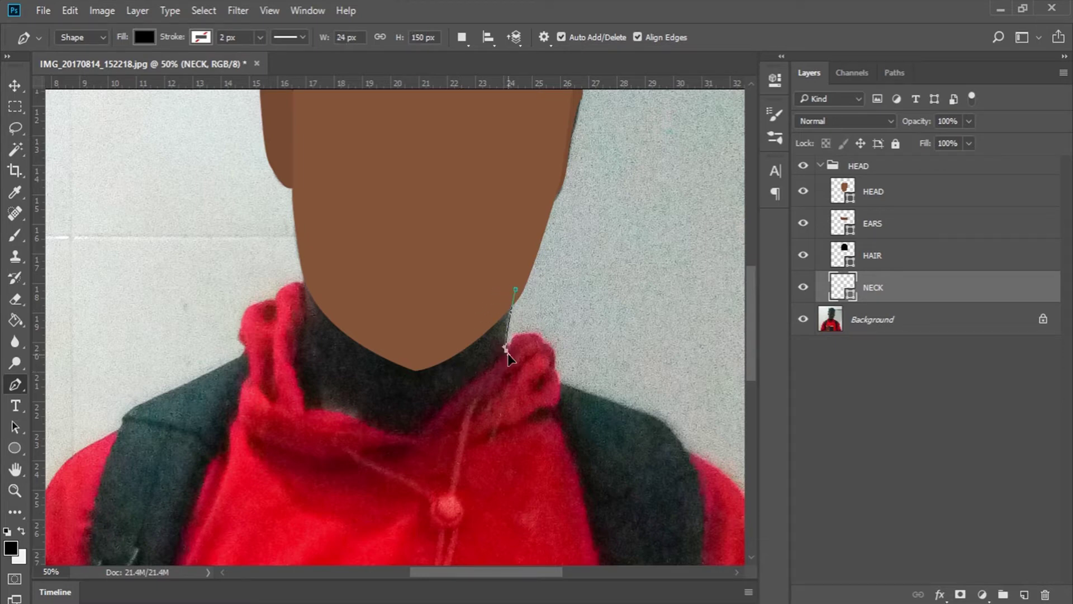
left_click_drag(508, 361, 510, 357)
left_click_drag(414, 433, 412, 436)
left_click_drag(326, 414, 275, 367)
left_click(293, 370, "alt")
left_click_drag(303, 286, 302, 253)
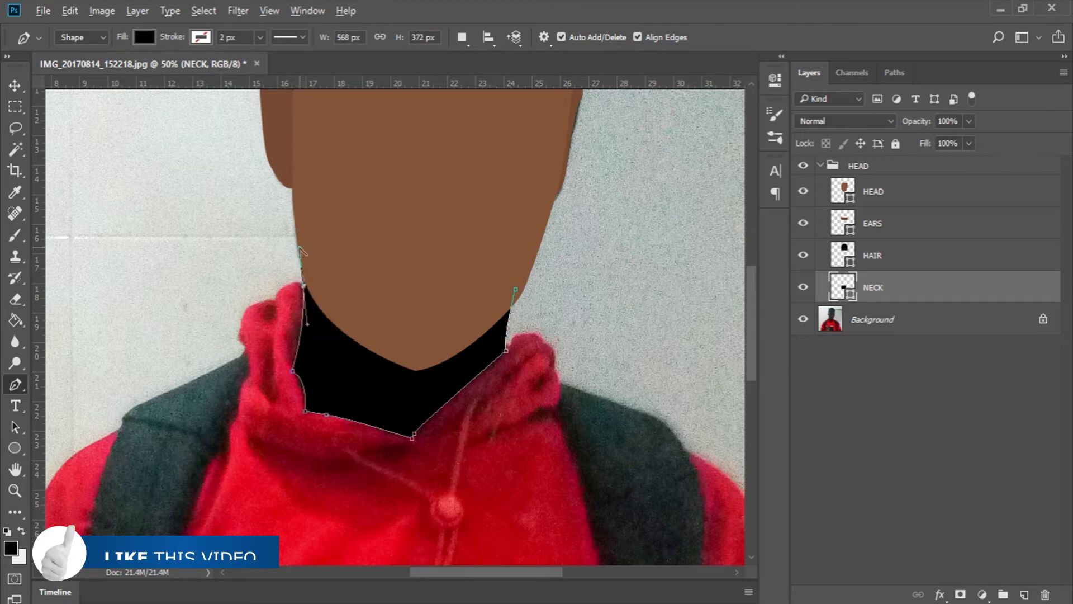
left_click_drag(449, 250, 453, 256)
left_click(515, 289)
key("Return")
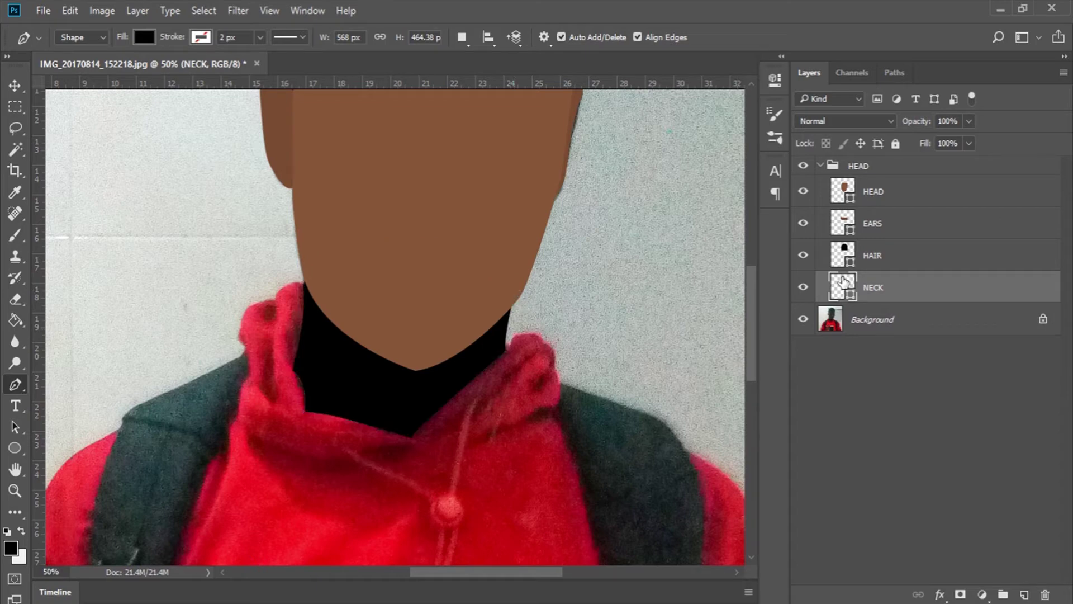
Change the NECK shape's fill to the ears' brown, #774a33
double_click(840, 288)
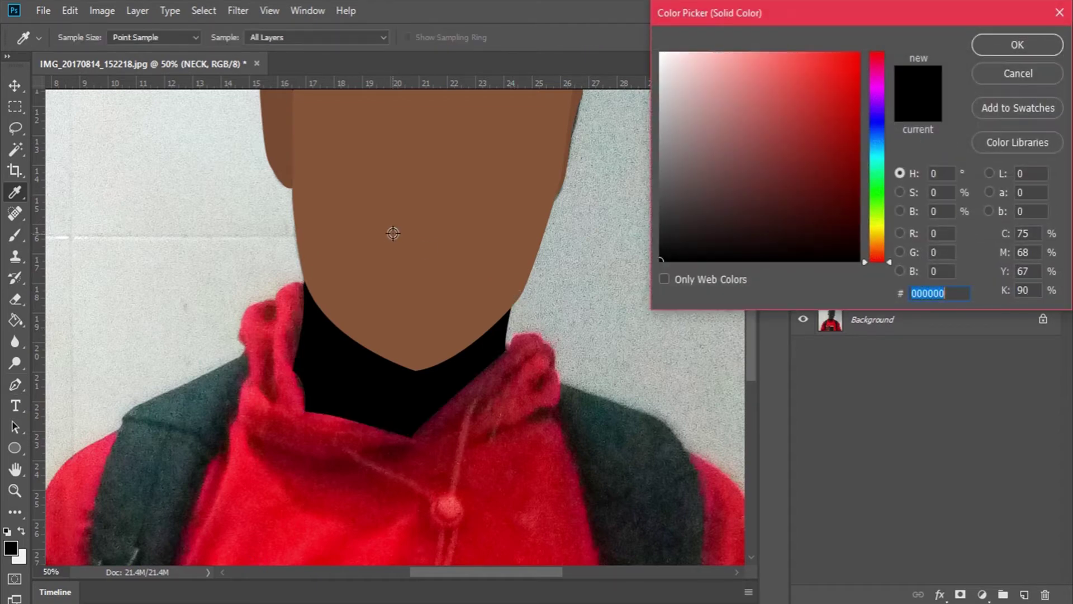
left_click(281, 141)
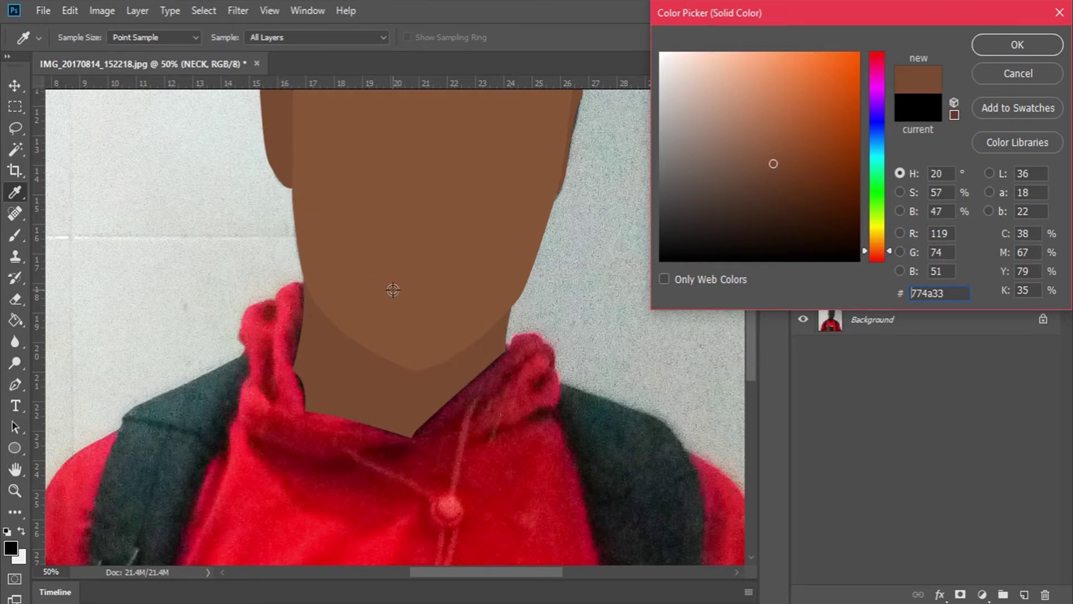
left_click(1018, 44)
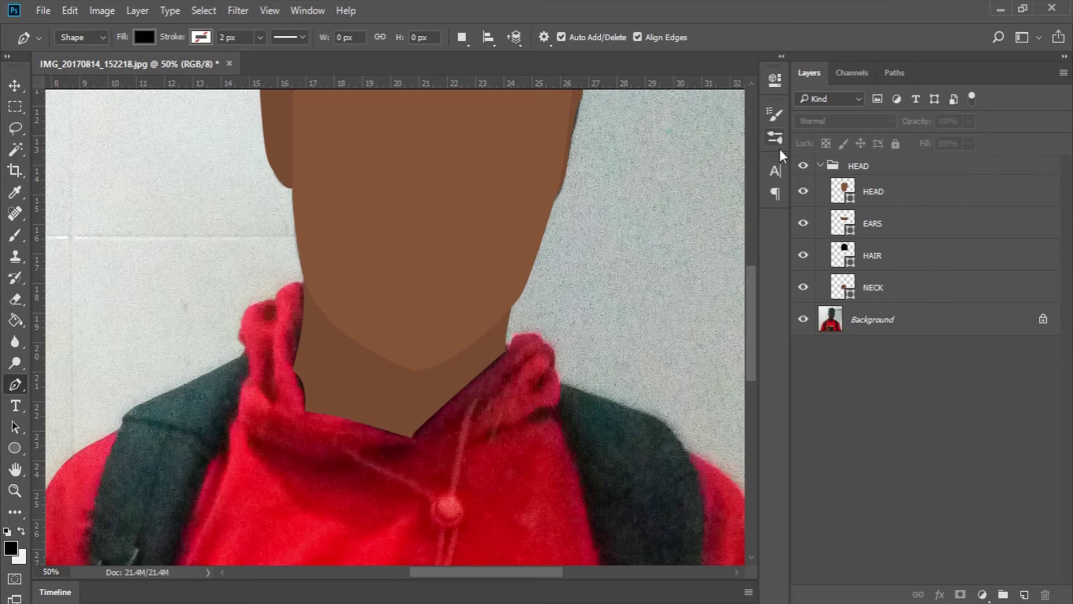
Collapse the HEAD group, then hide and show it to compare the traced shapes with the photo
left_click(820, 165)
key("z")
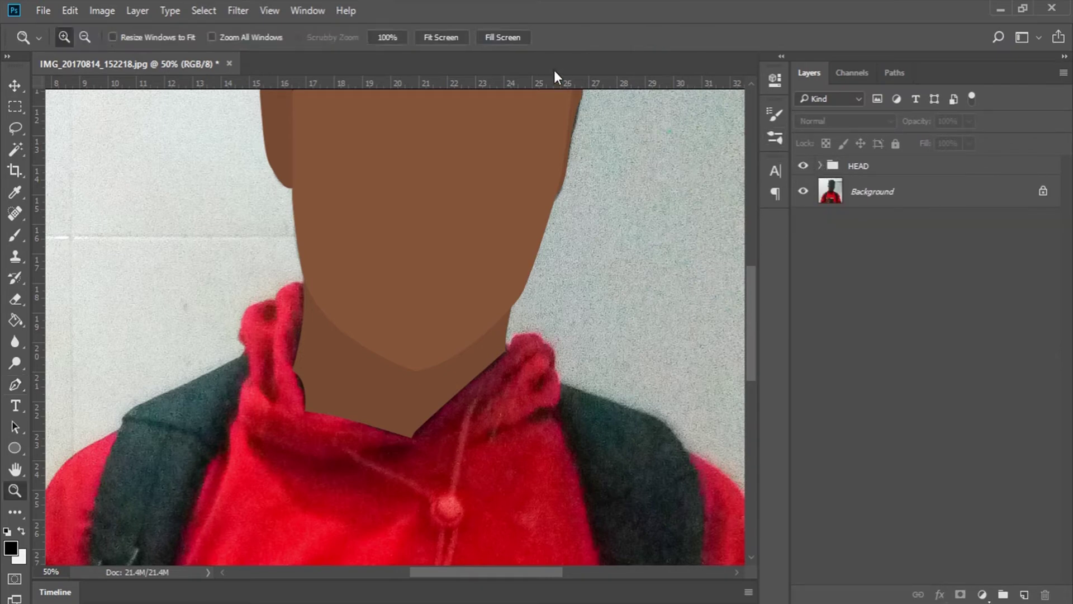
left_click(469, 44)
left_click(800, 167)
left_click(800, 167)
Create a new group above HEAD and name it CLOTHES
left_click_drag(305, 290, 552, 433)
scroll(551, 434, "down", 1)
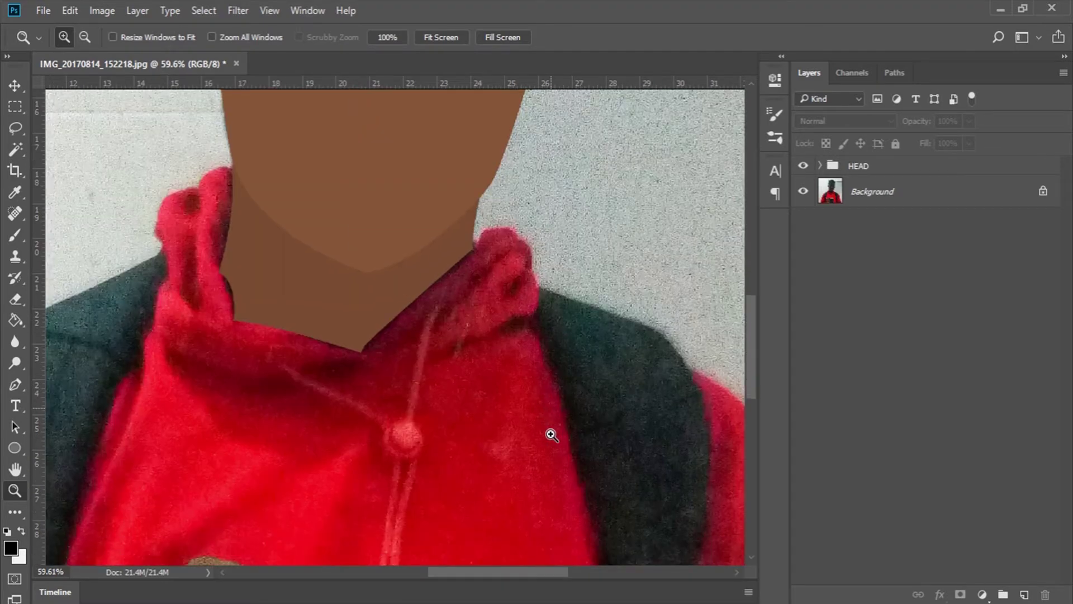
left_click(447, 38)
key("ctrl+g")
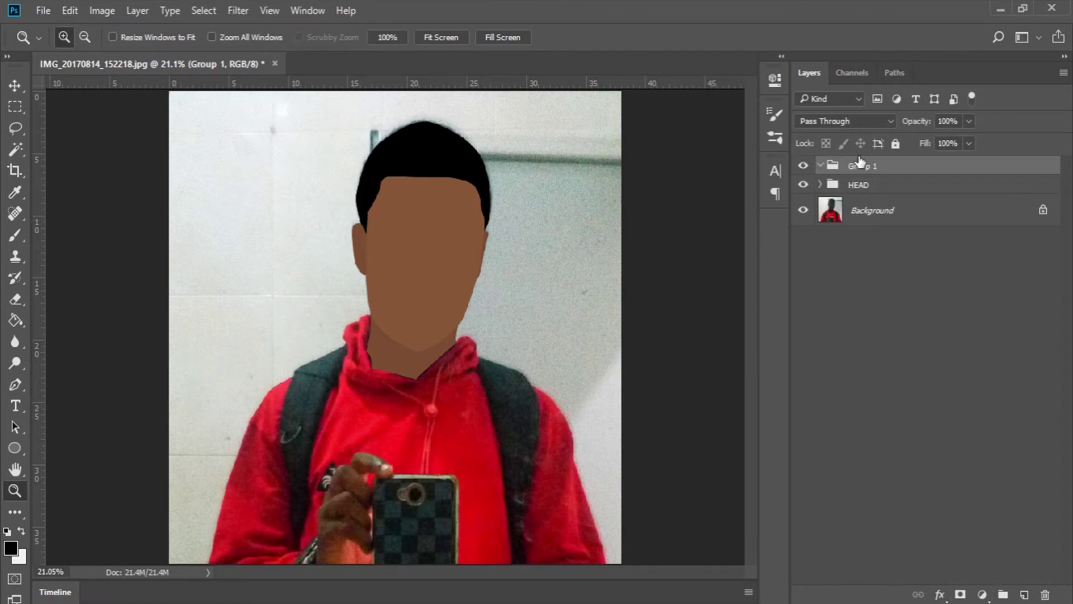
double_click(861, 167)
type("CLOTHES")
key("Return")
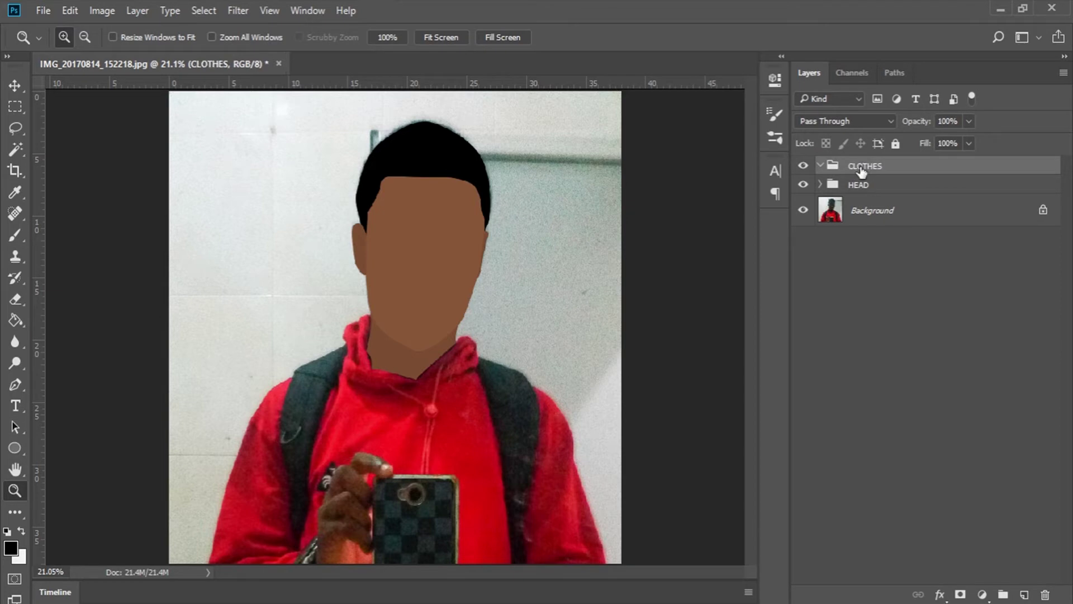
Add a new layer inside the CLOTHES group and name it RED
left_click(336, 414)
left_click(476, 434)
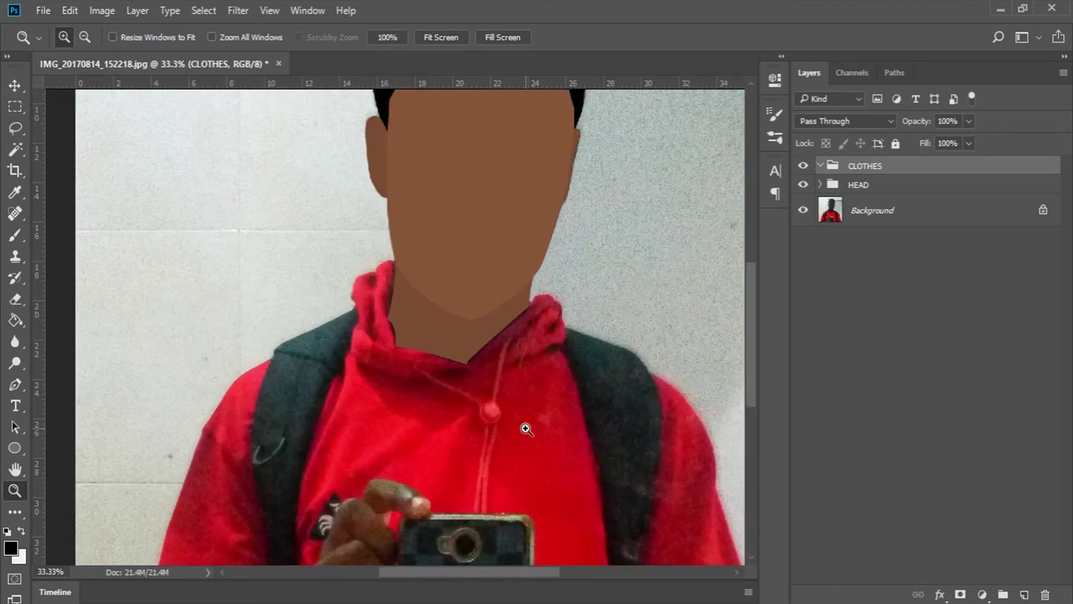
scroll(525, 427, "down", 3)
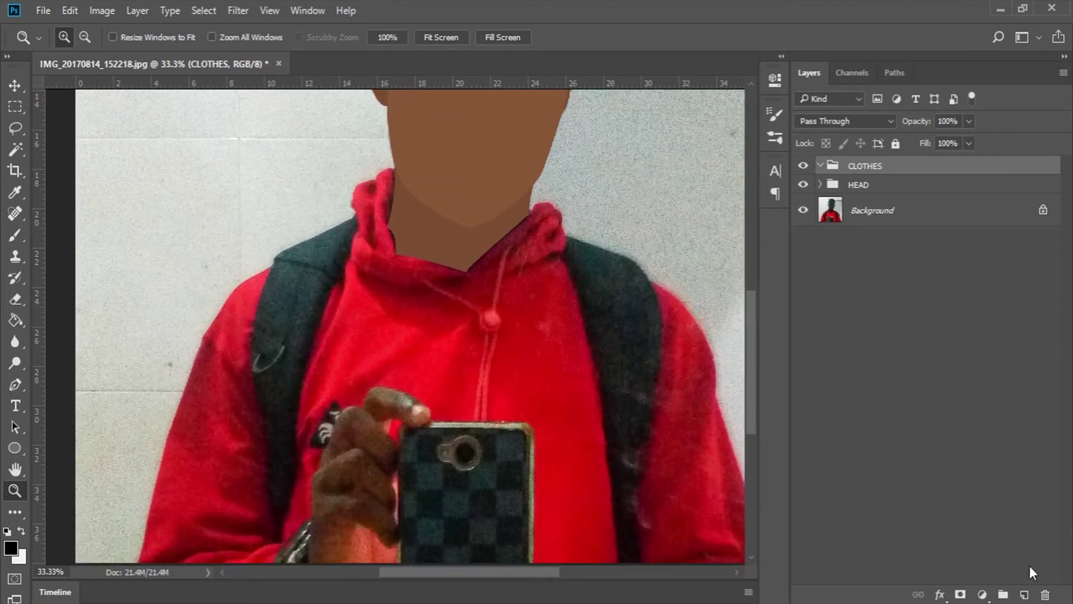
left_click(1025, 595)
double_click(878, 192)
type("RED")
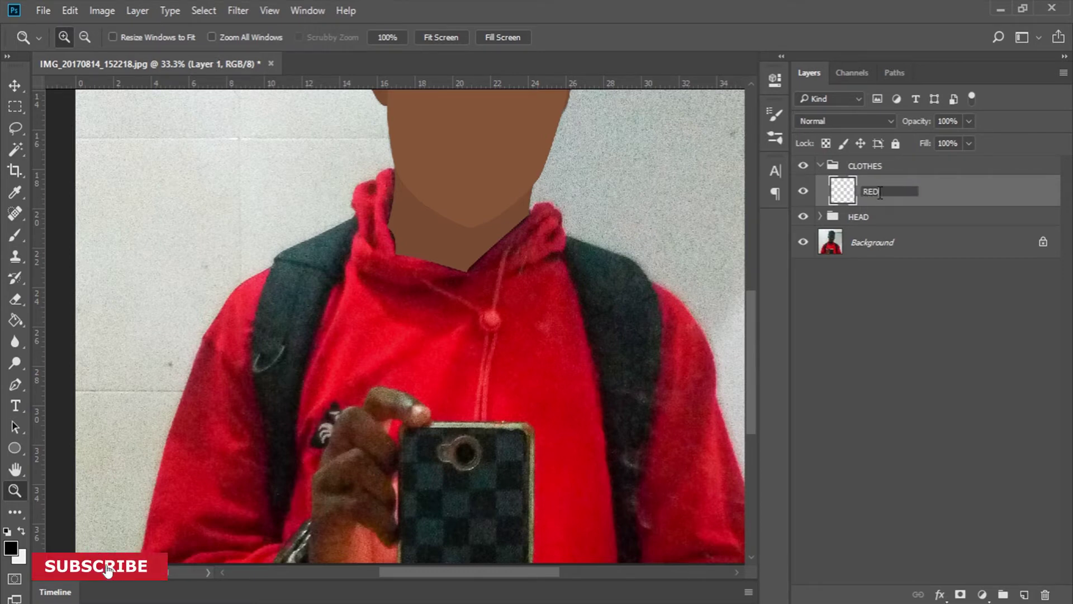
key("Return")
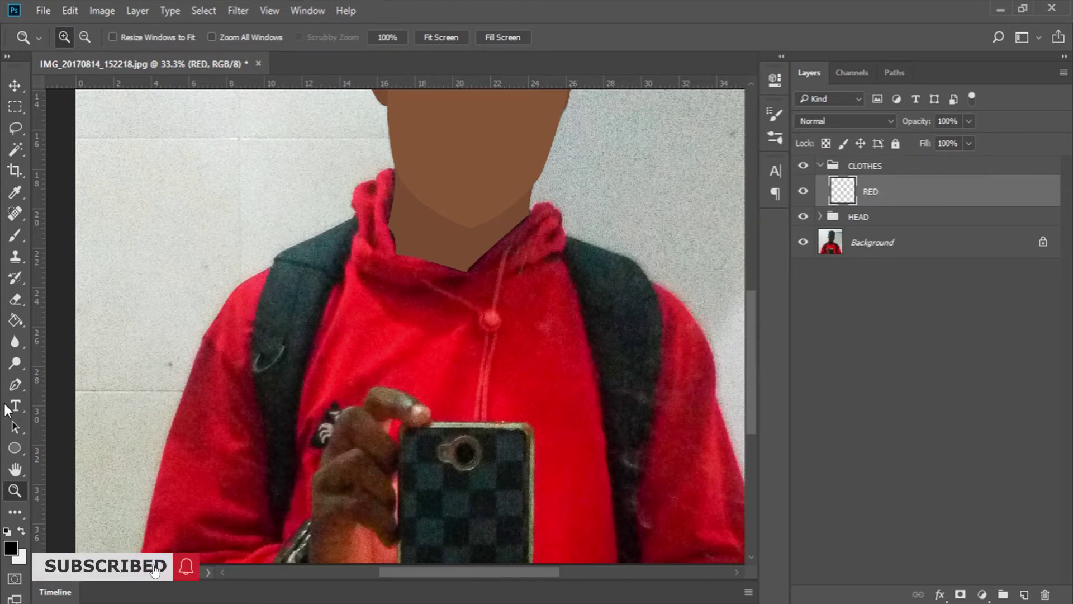
On the RED layer, start a Pen shape where the hoodie collar meets the jaw and trace the collar's outer folds down to the backpack strap
left_click(17, 384)
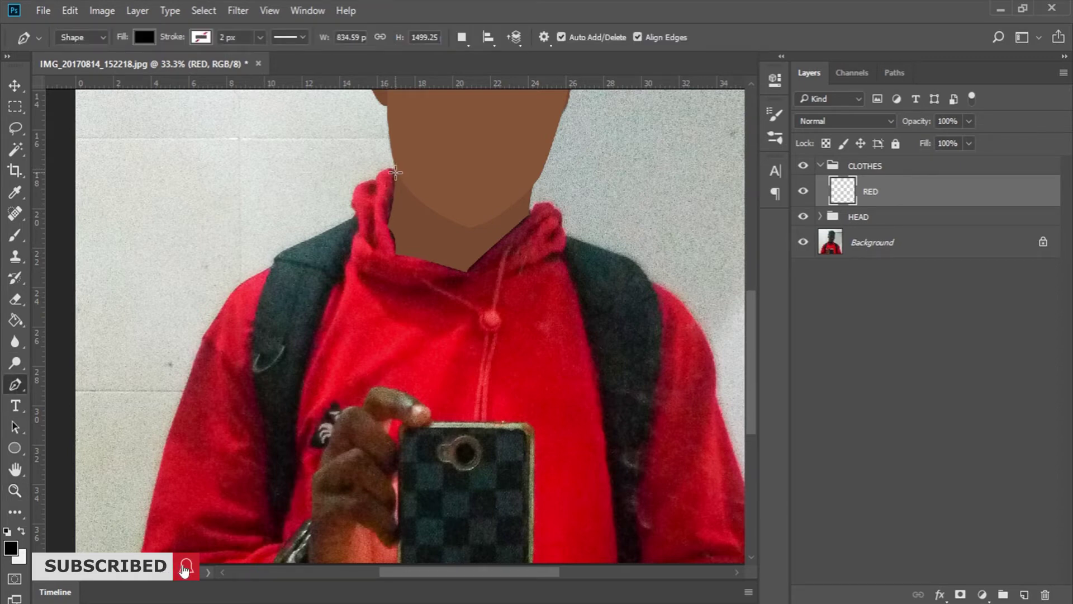
key("z")
left_click_drag(329, 153, 666, 388)
key("p")
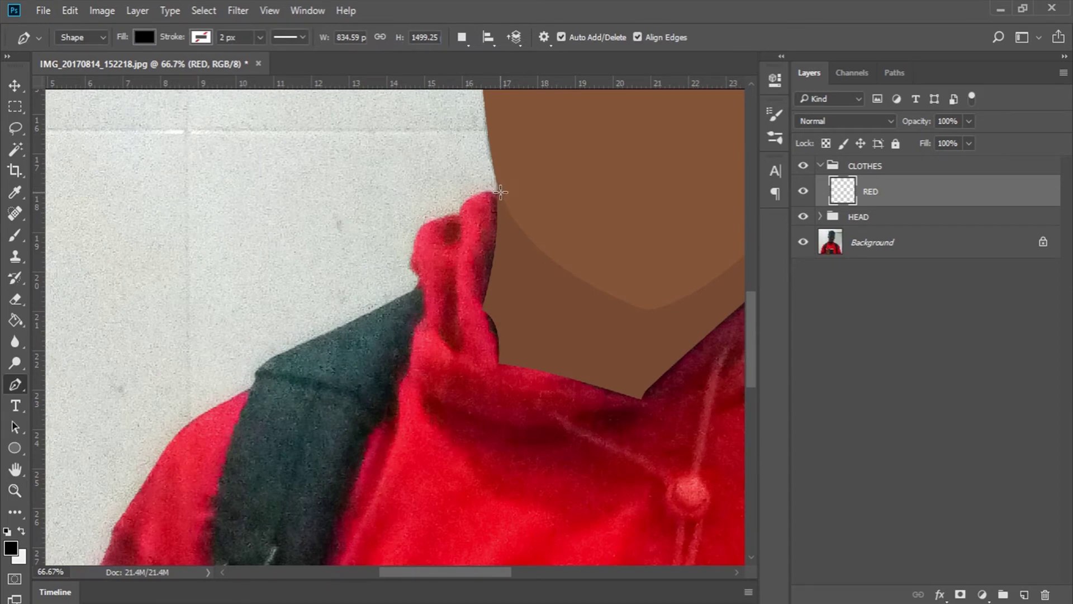
left_click(497, 194)
left_click_drag(459, 208, 456, 234)
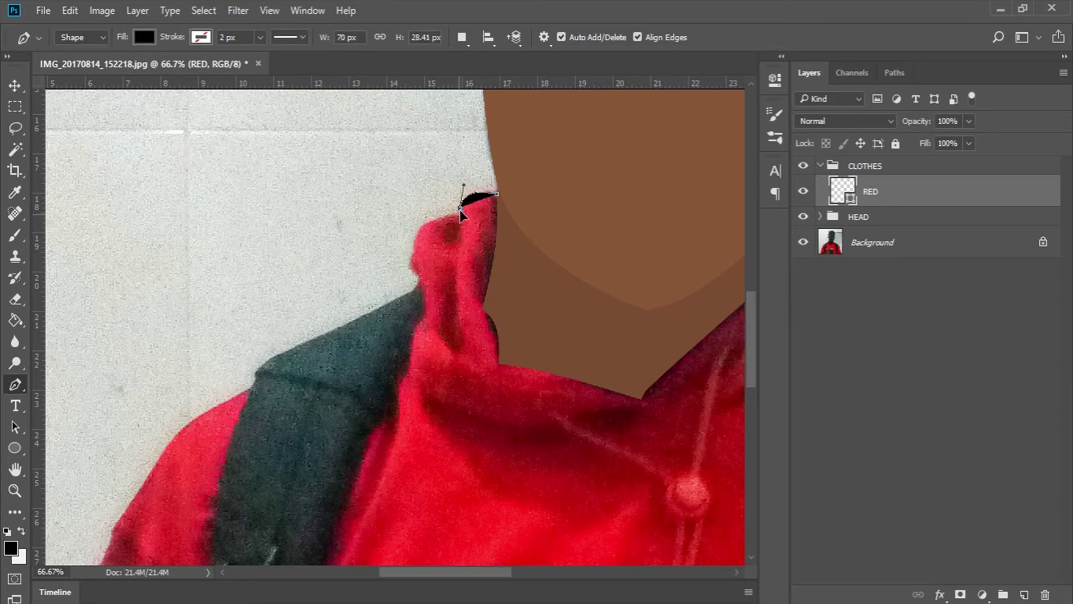
left_click(458, 208, "alt")
left_click_drag(421, 228, 418, 279)
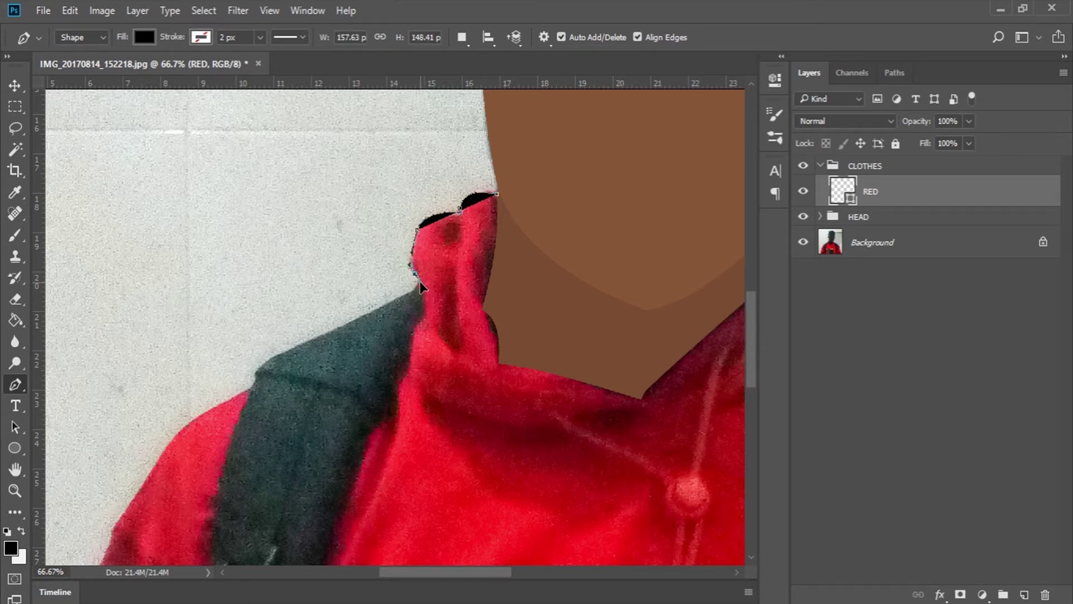
left_click(419, 288)
Continue the RED Pen outline along the top edge of the photo's left backpack strap and onto the start of the red shoulder
scroll(414, 252, "down", 3)
scroll(411, 229, "up", 1)
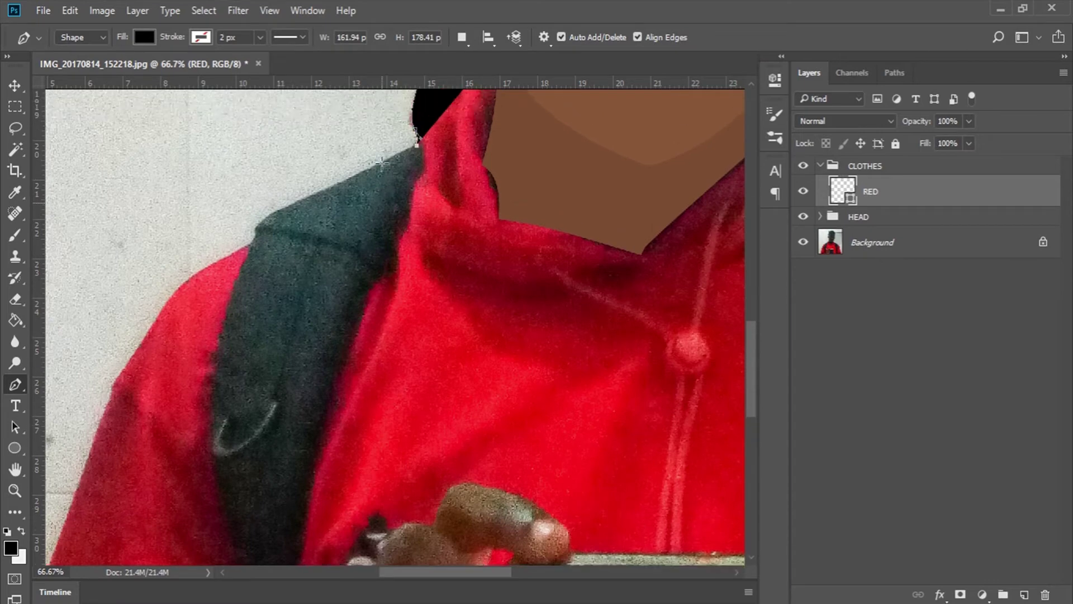
left_click_drag(269, 230, 252, 256)
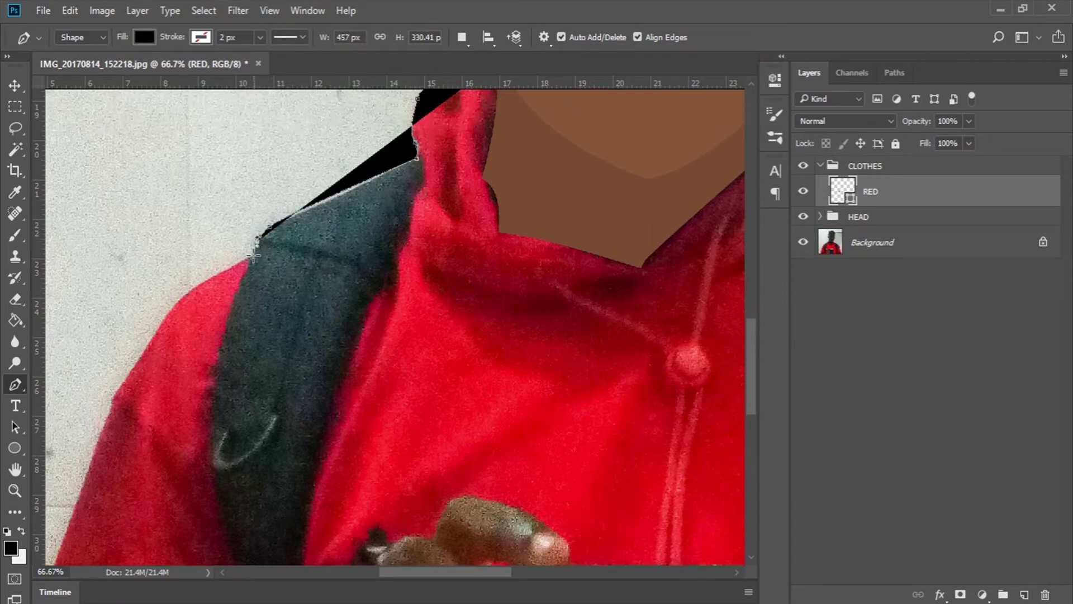
left_click_drag(256, 299, 371, 223)
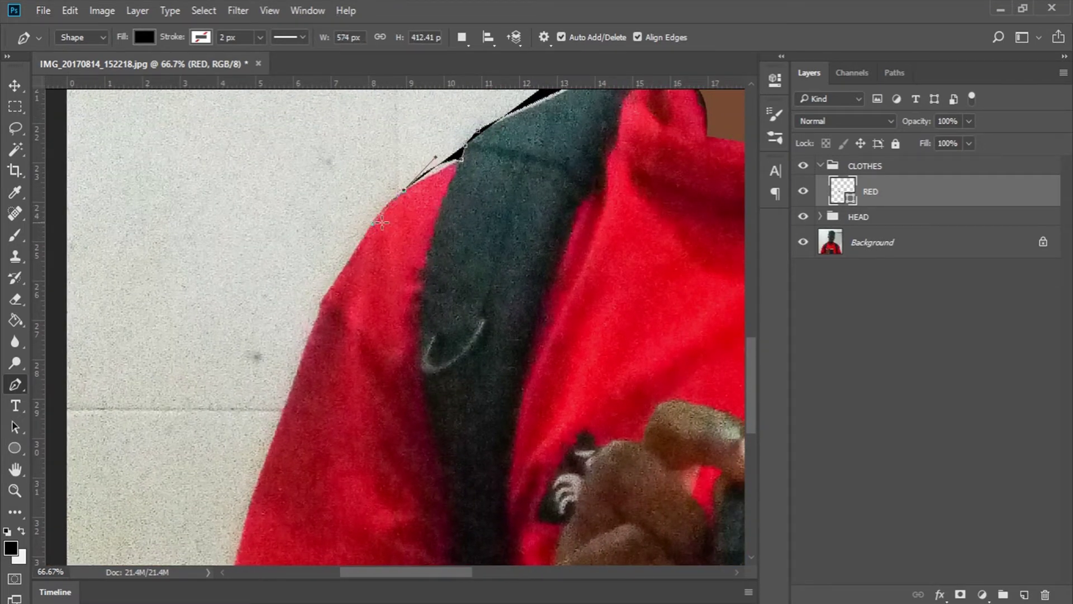
key("ctrl+z")
left_click(420, 181)
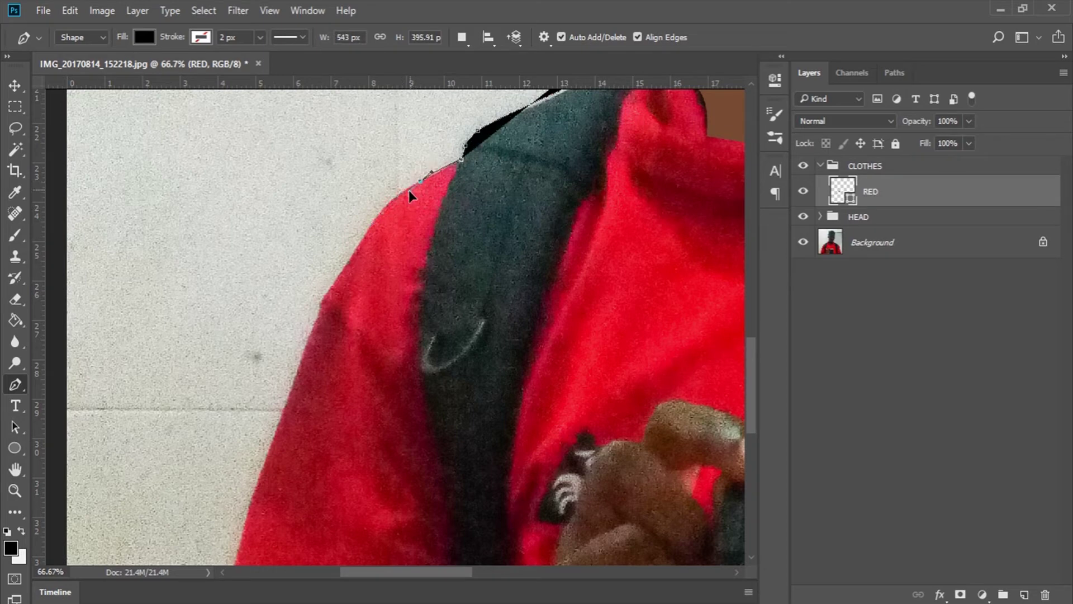
left_click(401, 191)
left_click_drag(438, 215, 393, 198)
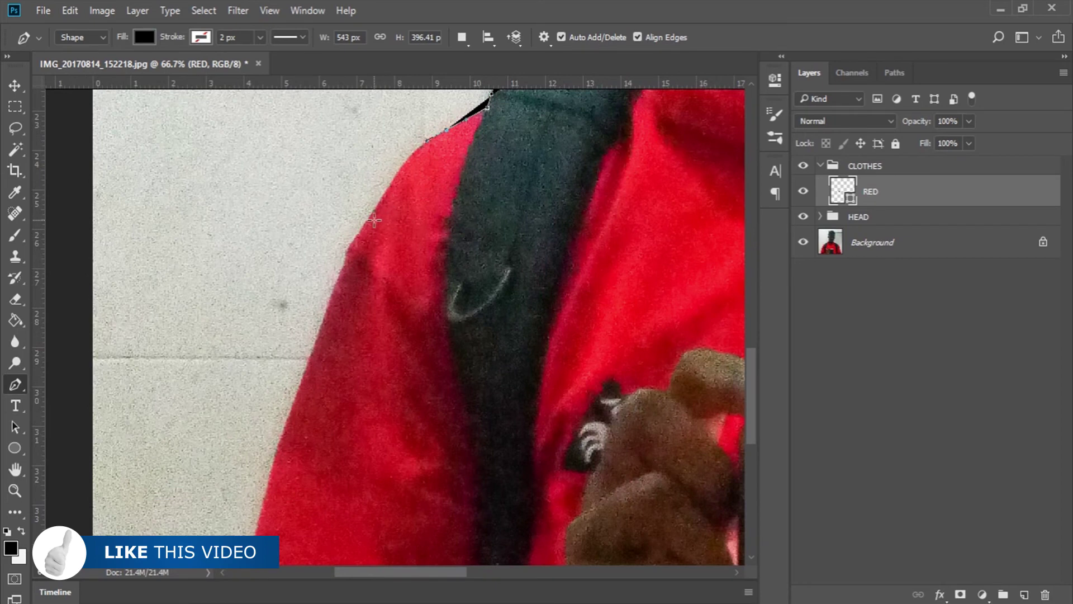
Trace the outer edge of the photo's left shoulder and sleeve down to just below the image's lower edge
left_click(382, 192)
left_click(361, 229)
left_click(342, 266)
left_click_drag(342, 269, 341, 268)
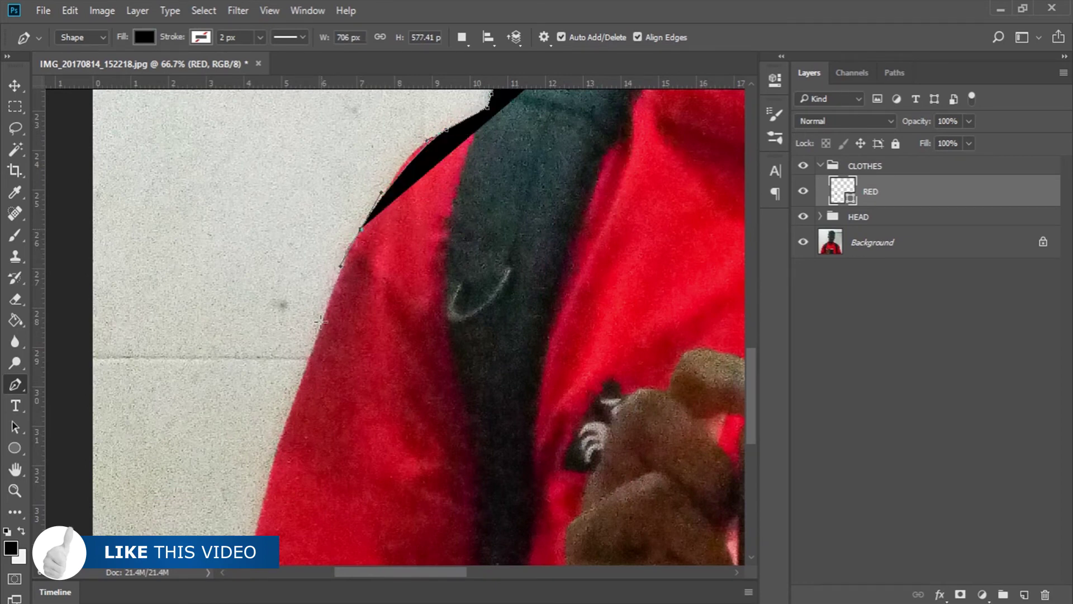
left_click(312, 354)
left_click(288, 420)
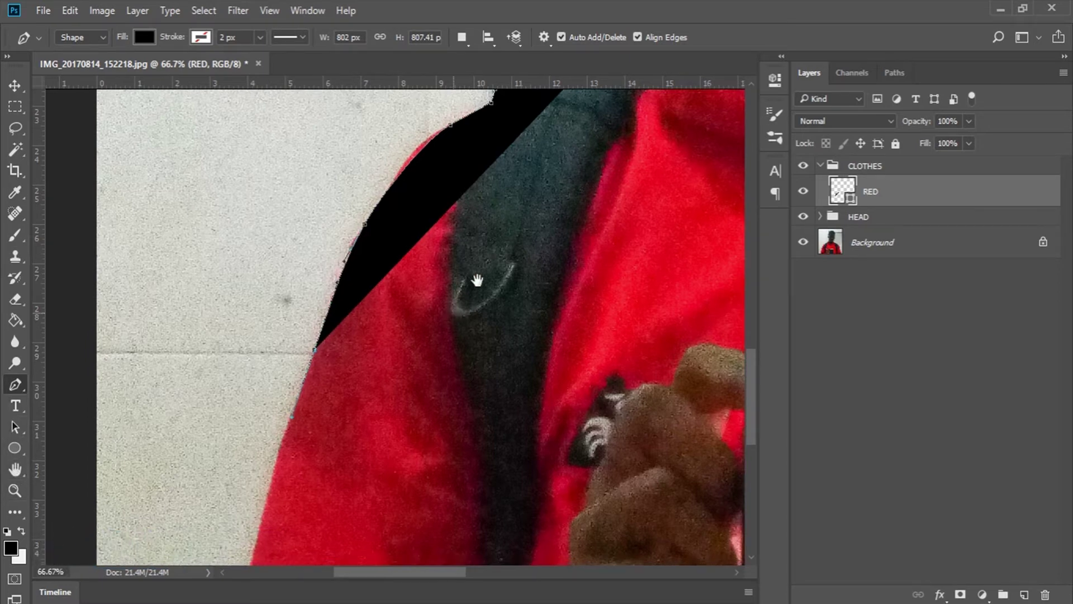
scroll(480, 217, "down", 5)
scroll(480, 218, "left", 3)
left_click(348, 408)
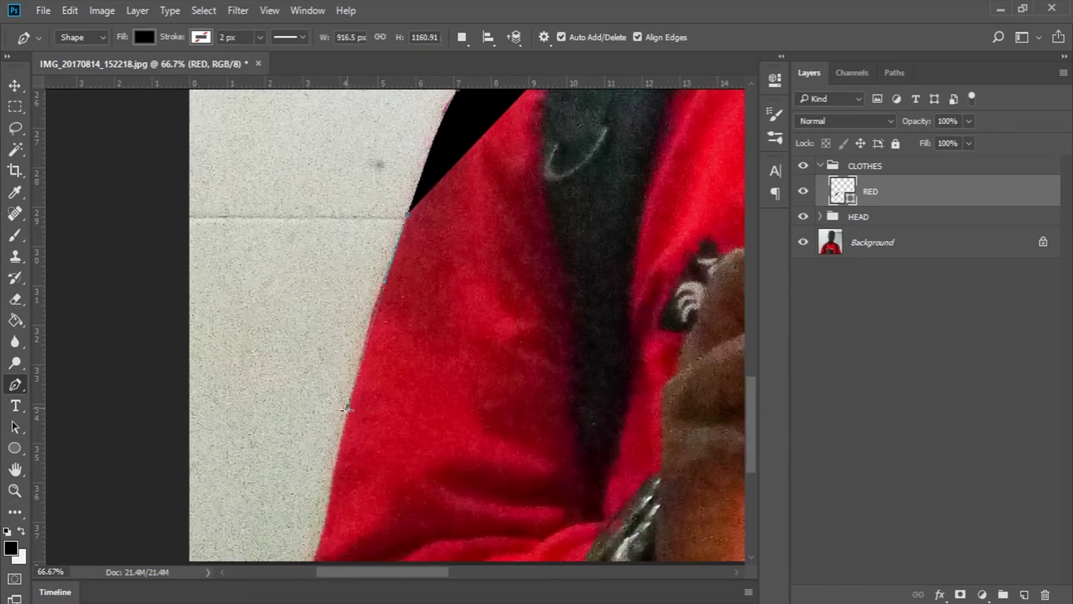
scroll(360, 336, "down", 3)
scroll(360, 336, "right", 1)
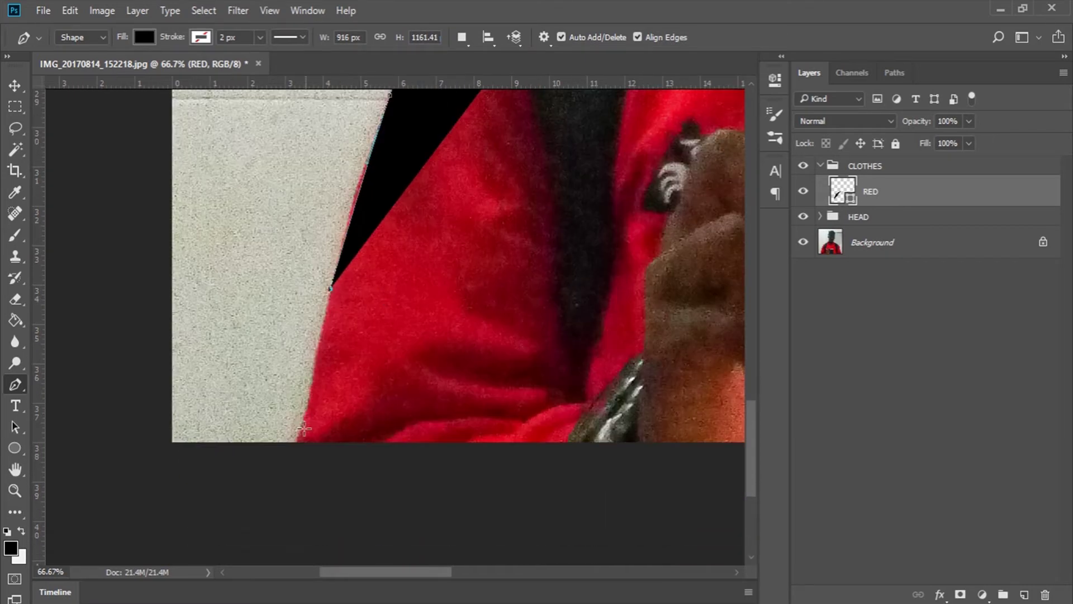
left_click(294, 447)
Run the outline just below the image's lower edge across to the outer corner of the opposite sleeve
left_click(514, 453)
left_click_drag(654, 335, 294, 292)
left_click_drag(511, 240, 329, 262)
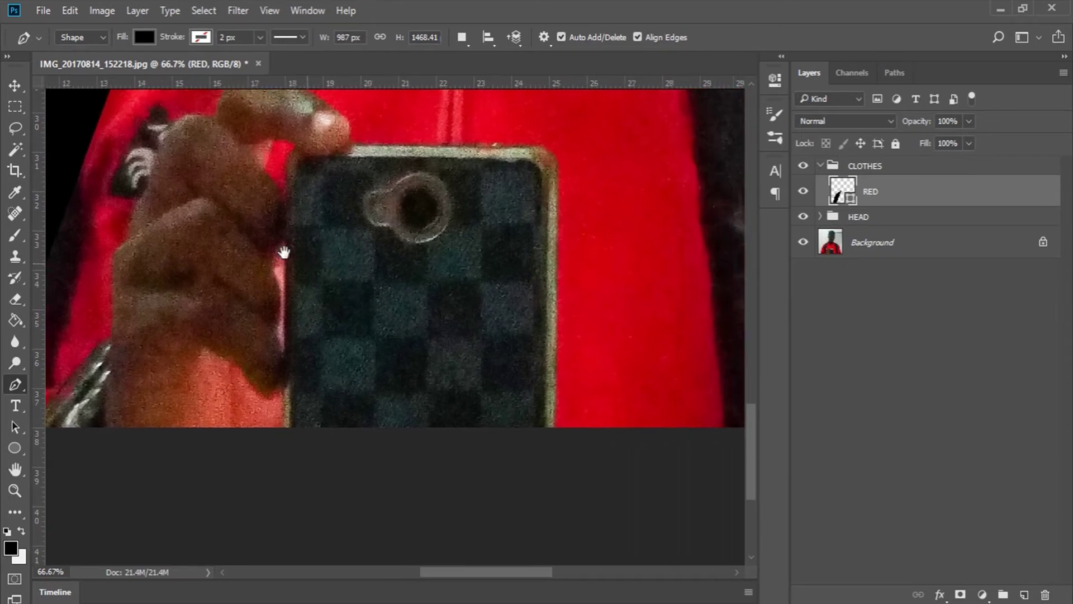
left_click_drag(395, 263, 251, 256)
left_click_drag(634, 242, 307, 257)
left_click(559, 448)
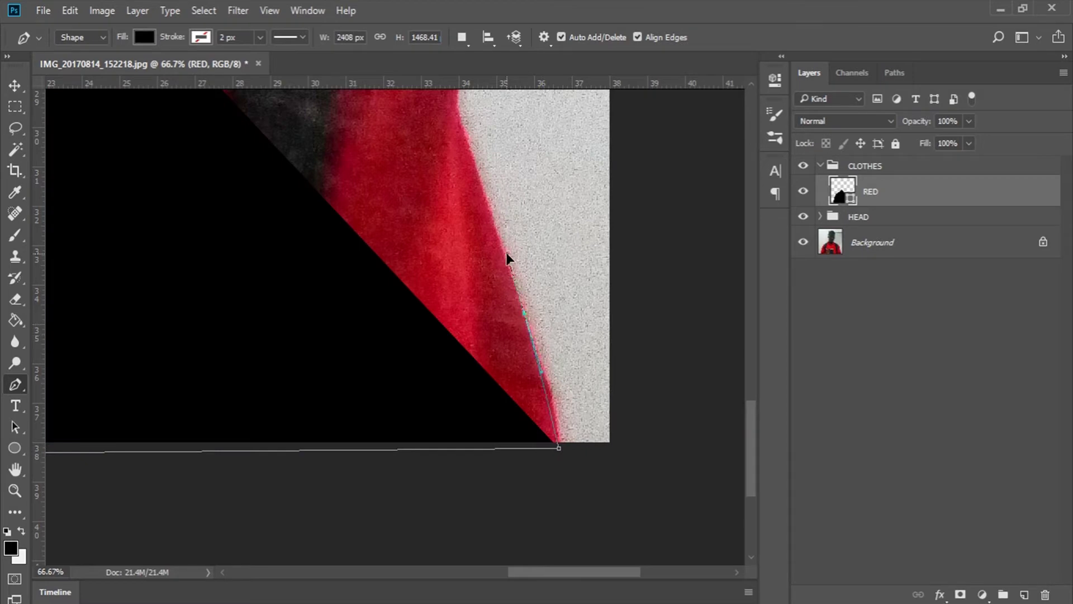
Trace the photo's right sleeve upward, around the shoulder and over the outer curve of the backpack strap
left_click_drag(501, 244, 586, 459)
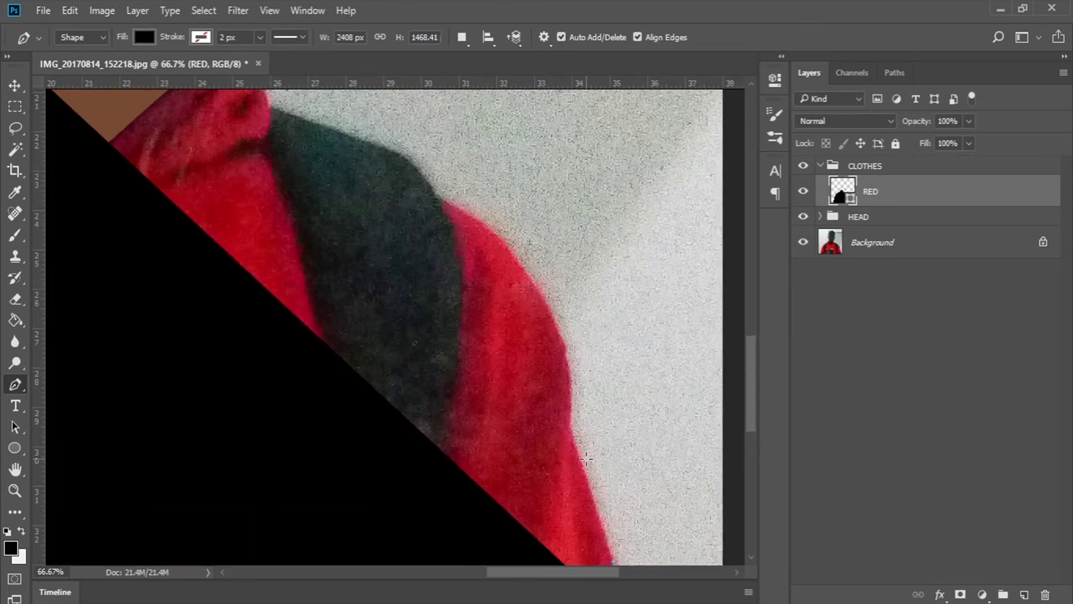
left_click(569, 421)
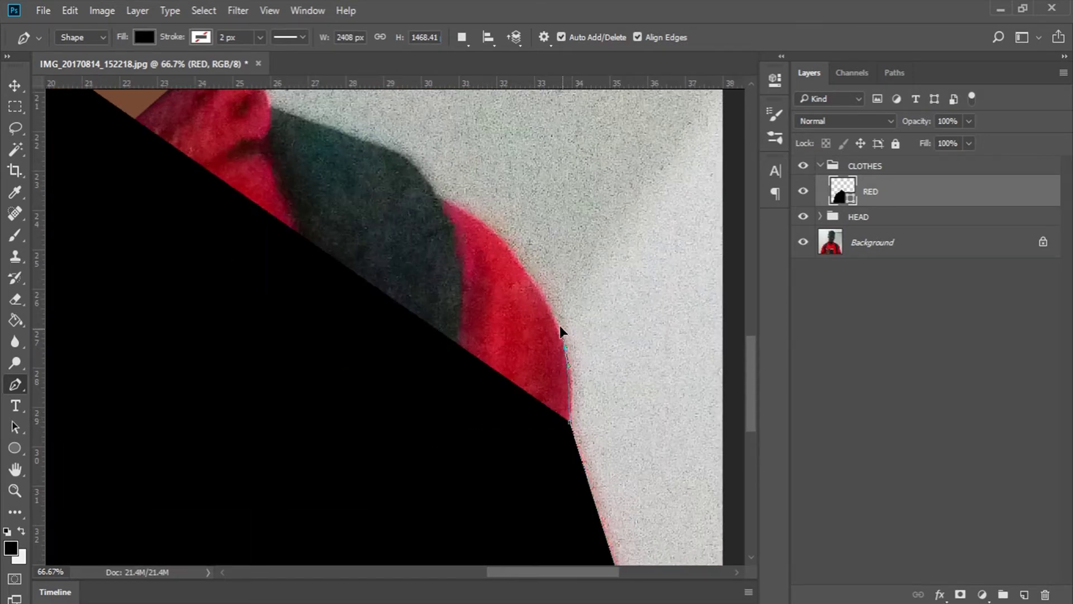
left_click(565, 346)
left_click_drag(431, 220, 483, 304)
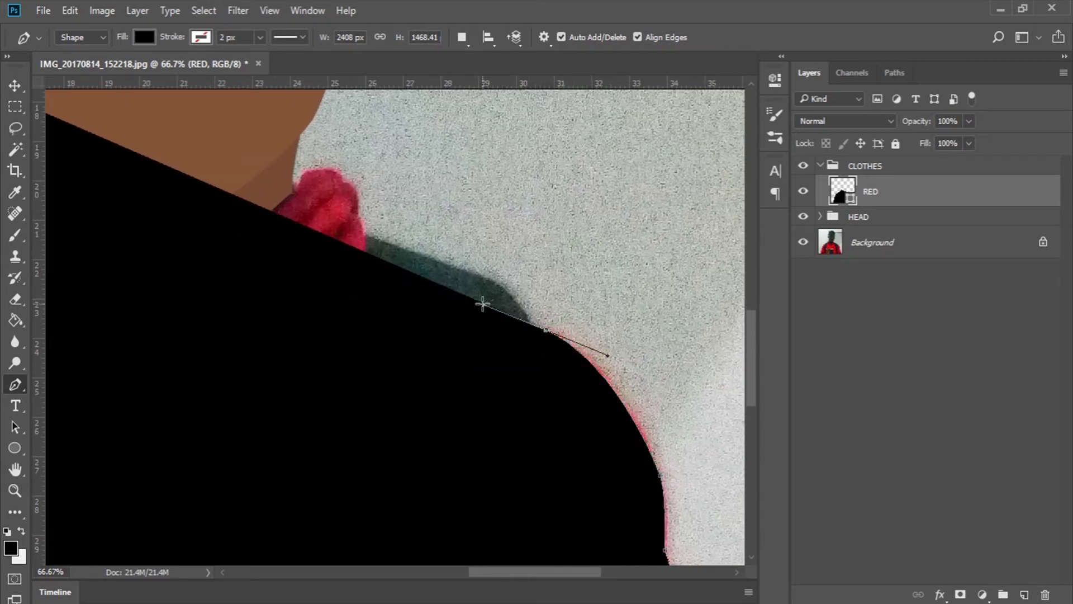
left_click(541, 326, "alt")
left_click_drag(495, 278, 467, 272)
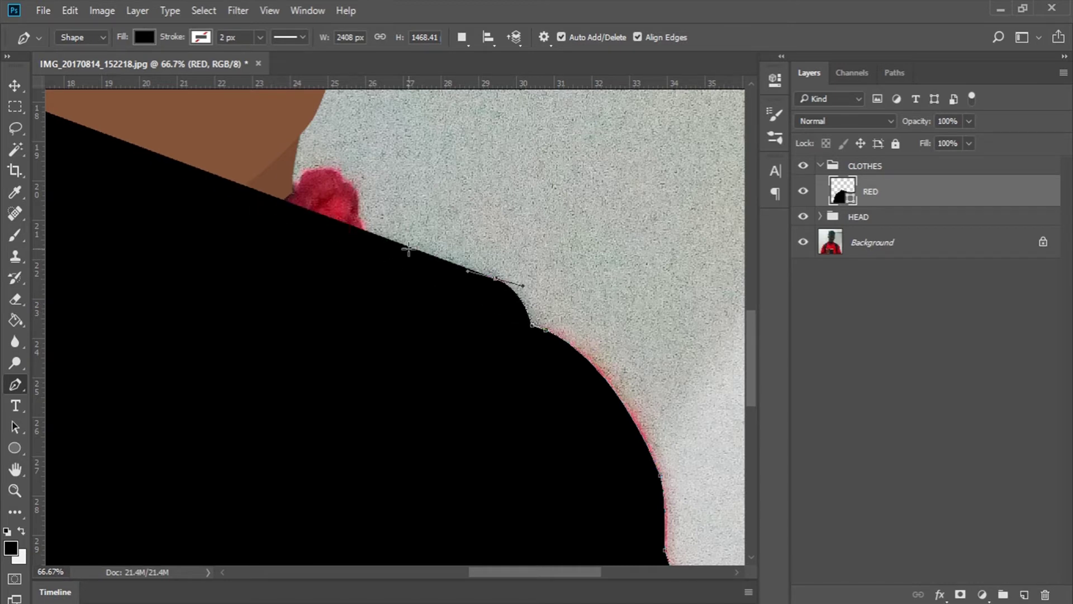
Lower the RED layer's opacity to 29% and trace the remaining strap edge and the right collar fold up to the neck
key("6")
left_click_drag(918, 122, 897, 122)
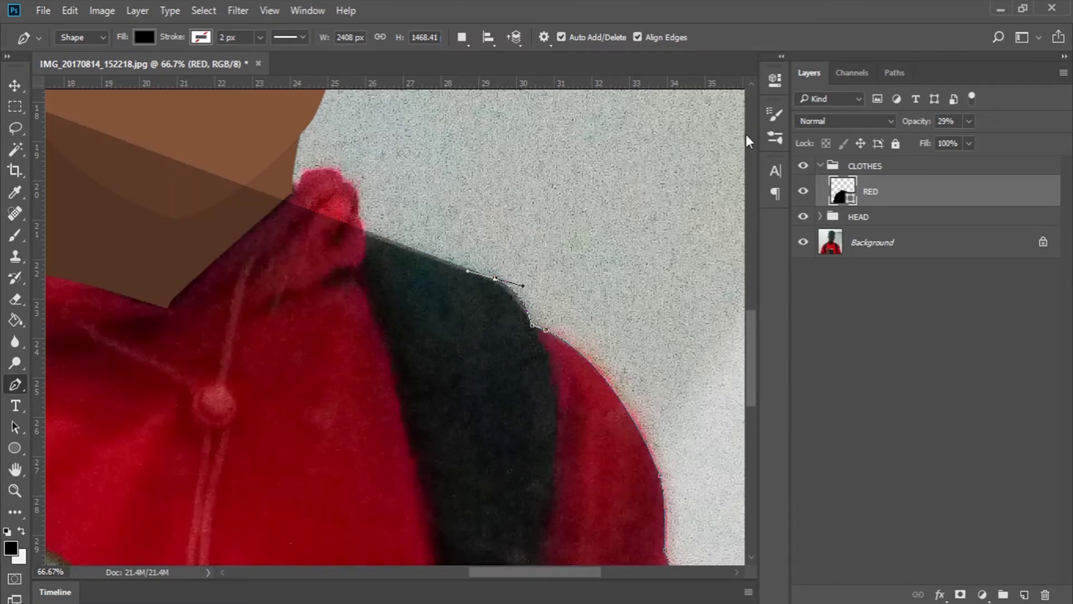
left_click(365, 235)
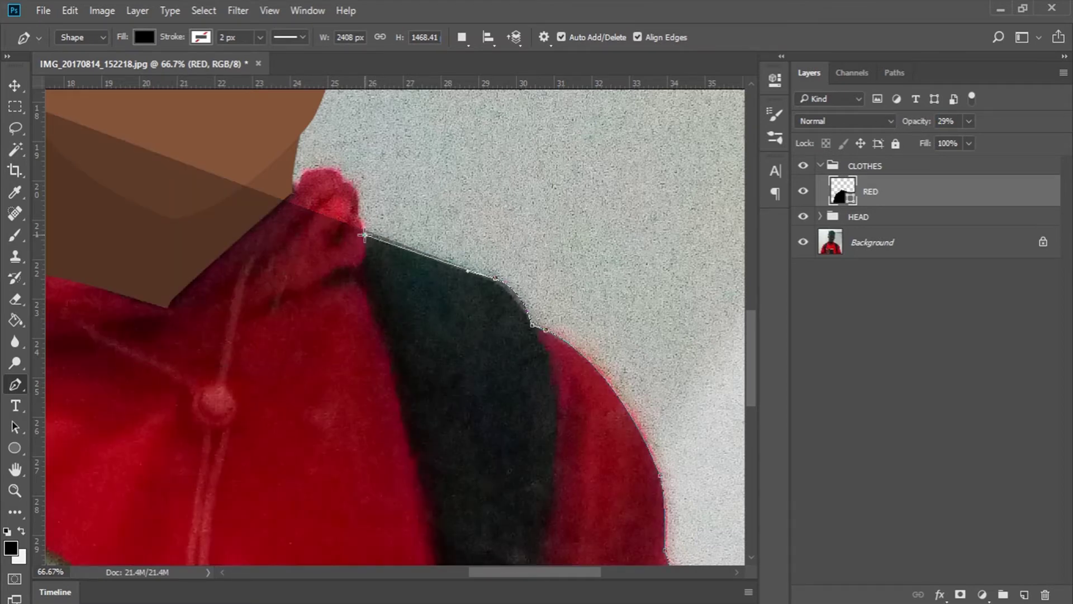
left_click(355, 194)
left_click(347, 179)
left_click(339, 170)
left_click(326, 166)
left_click(307, 167)
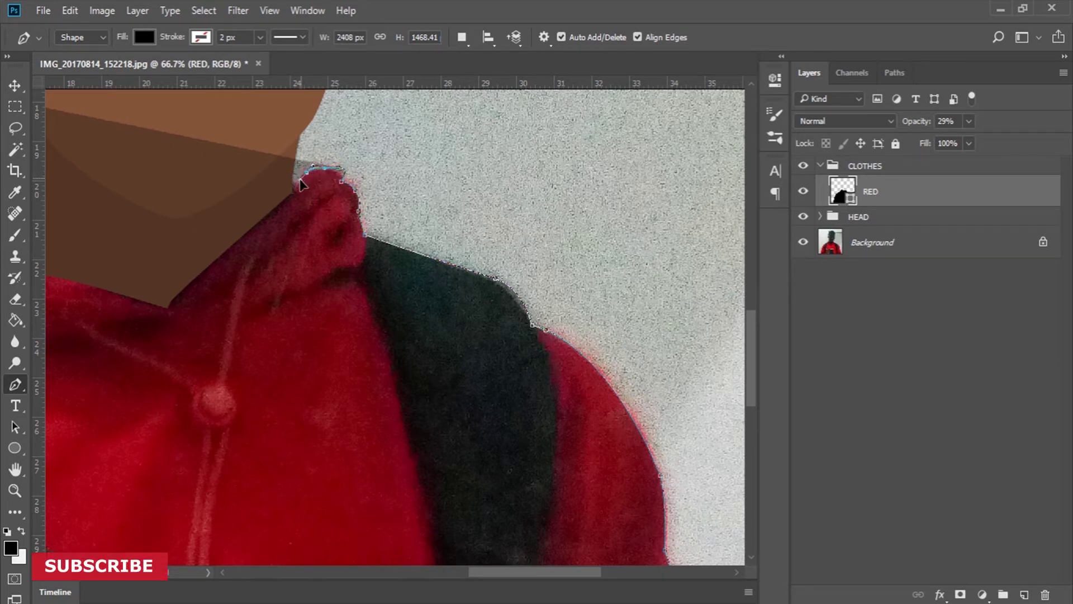
left_click(299, 178)
left_click(294, 190)
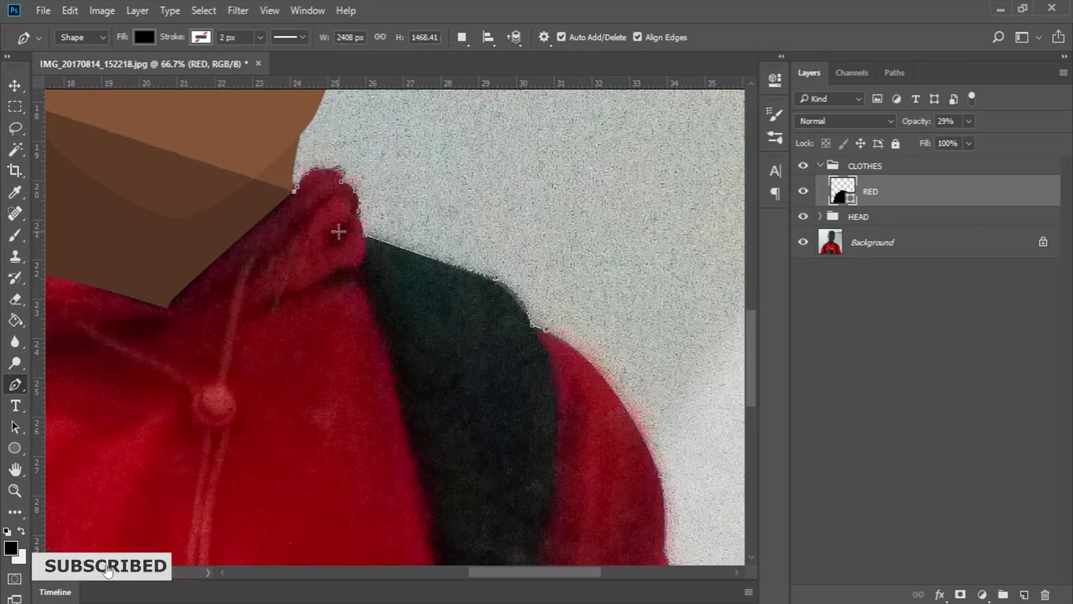
Close the hoodie outline with a curve across the neck below the chin, then restore the RED layer's opacity to 100%
left_click_drag(234, 307, 537, 393)
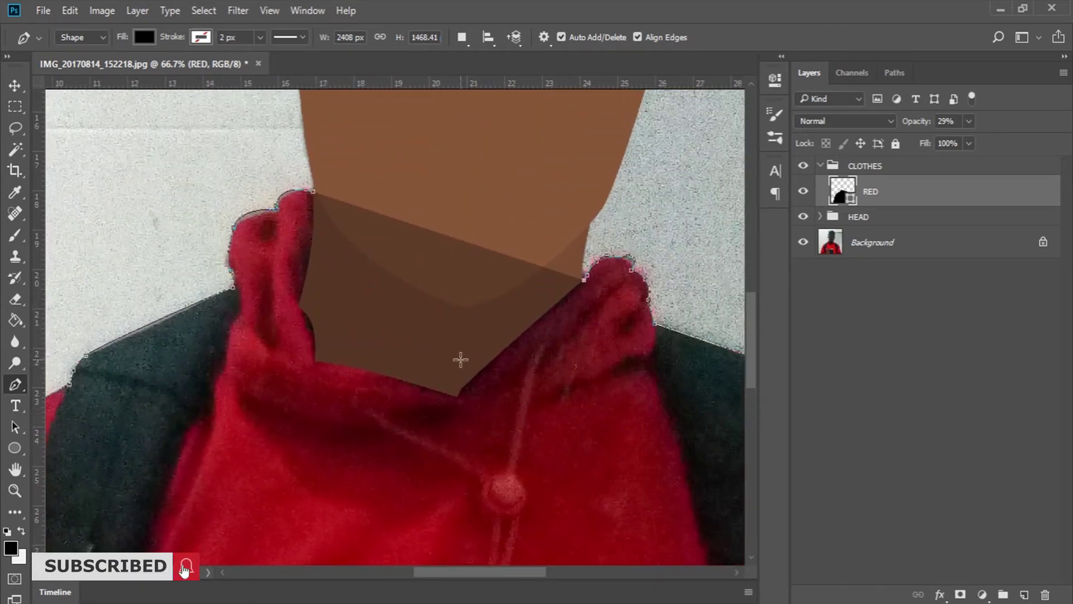
left_click_drag(414, 288, 396, 279)
left_click(316, 197)
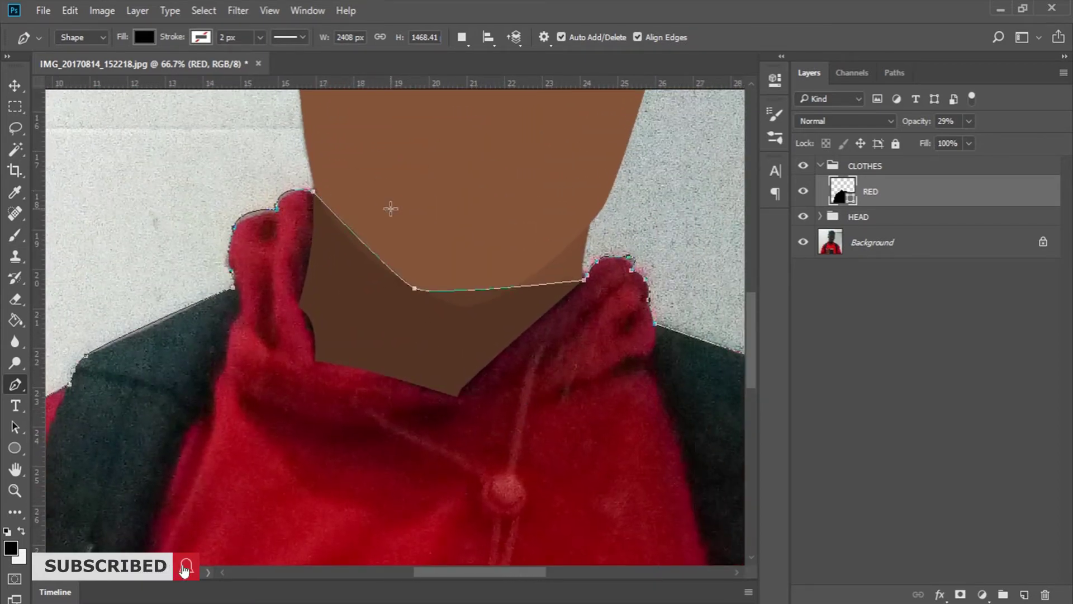
key("z")
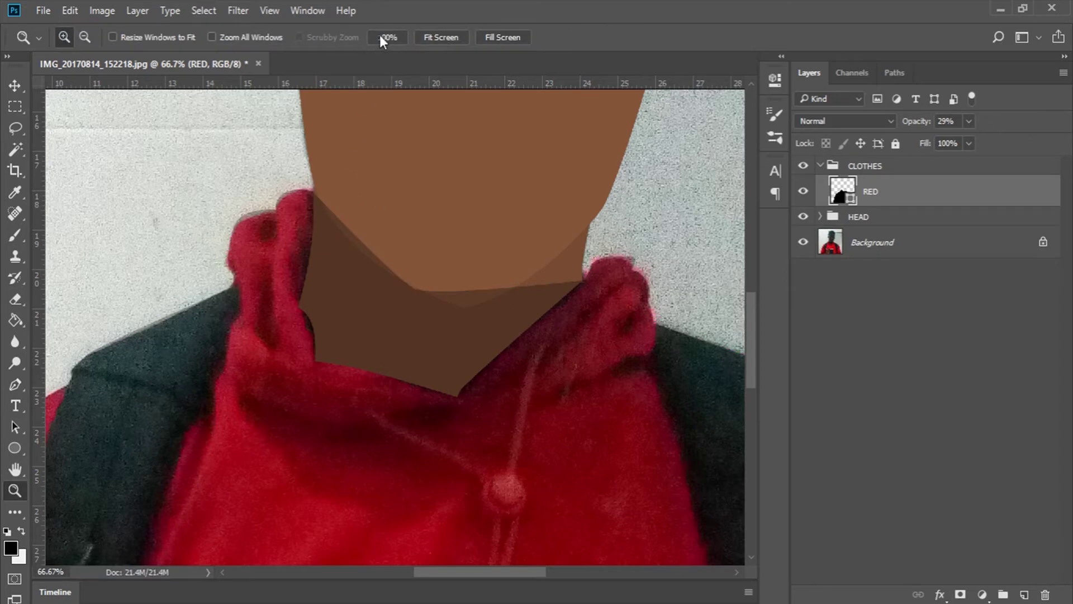
left_click(442, 37)
left_click_drag(911, 121, 1034, 122)
left_click(900, 389)
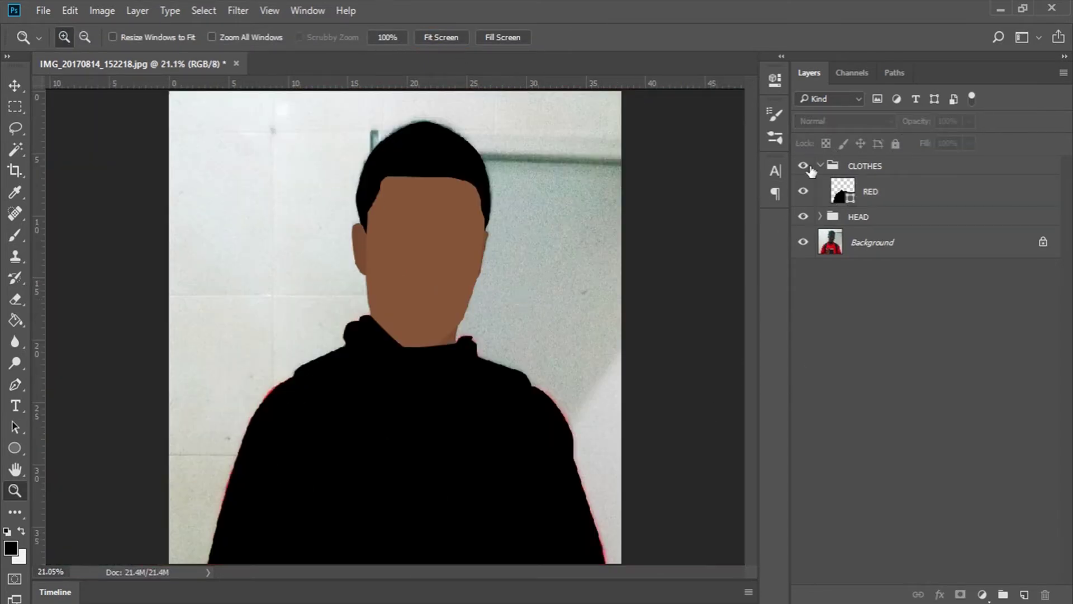
Collapse the CLOTHES group and move it below the HEAD group
left_click(845, 168)
left_click(820, 166)
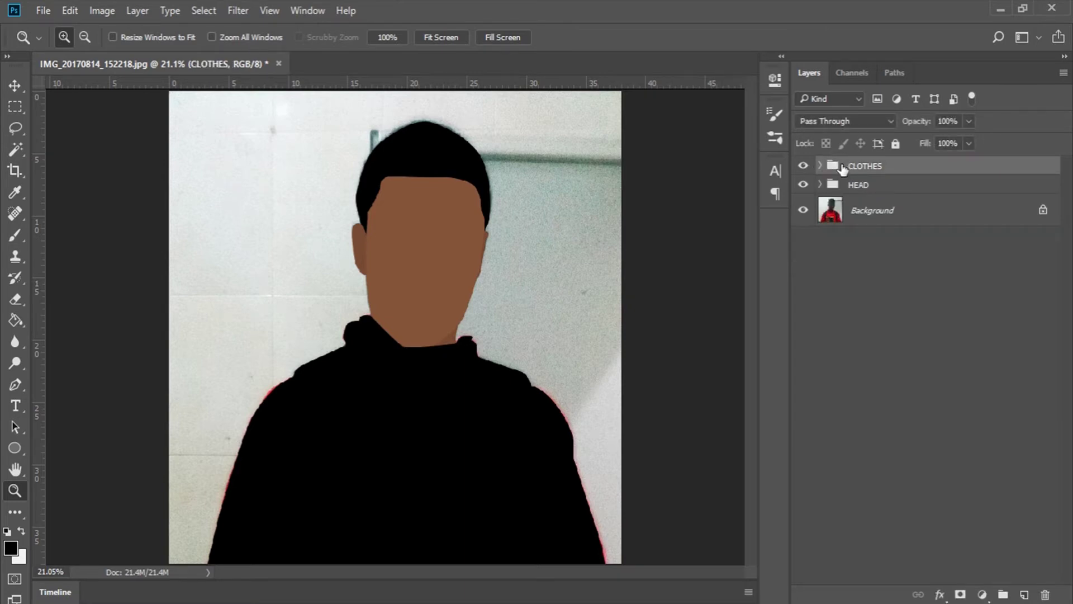
left_click_drag(882, 167, 877, 197)
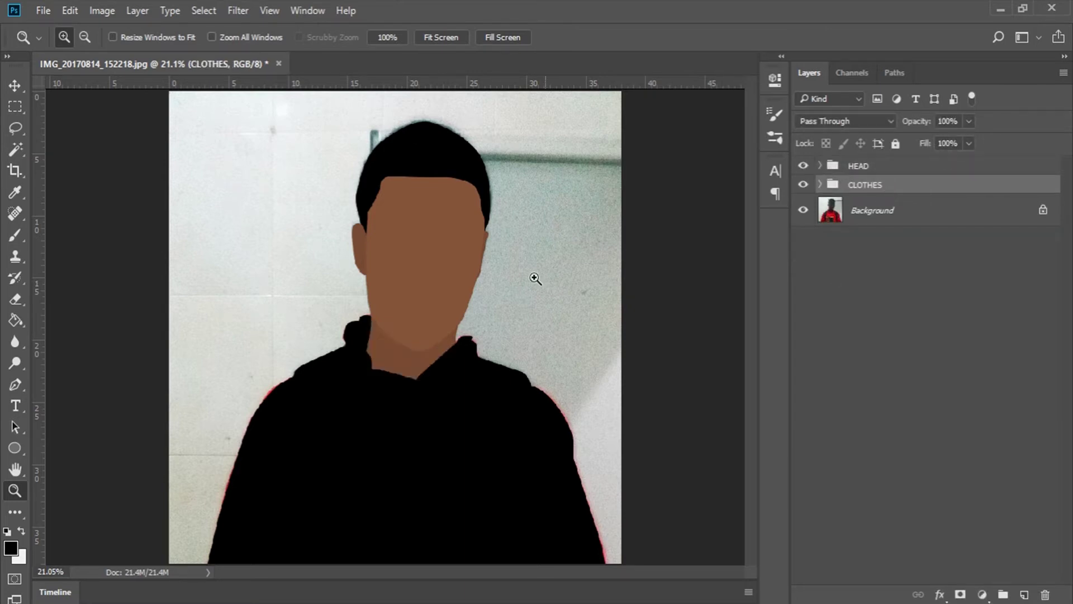
Recolour the RED shape with #e90019 sampled from the hoodie, hiding the layer for sampling and showing it again
left_click(820, 185)
left_click(804, 211)
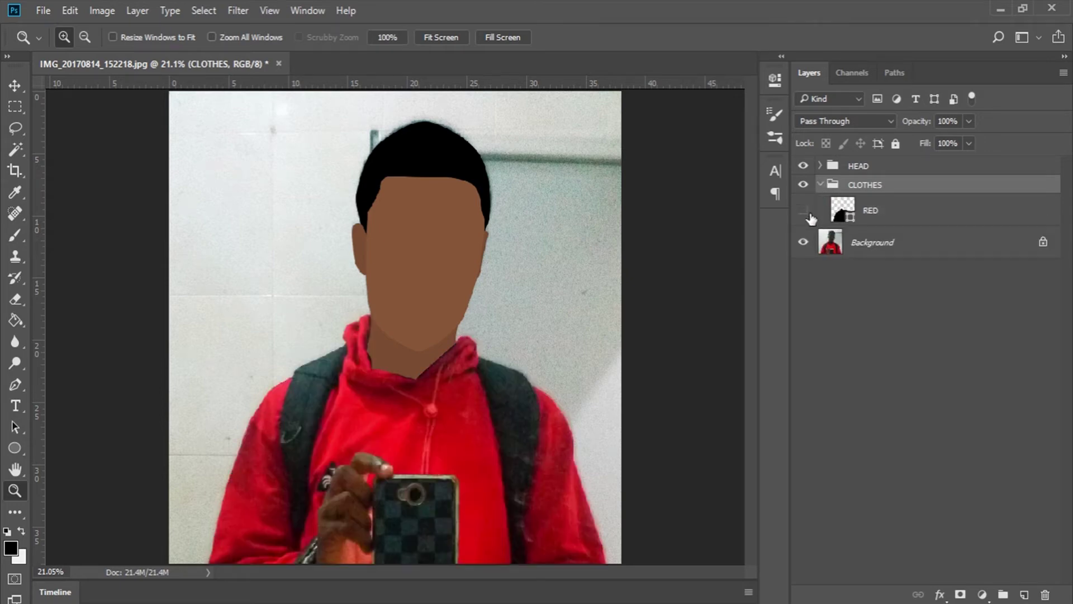
double_click(843, 210)
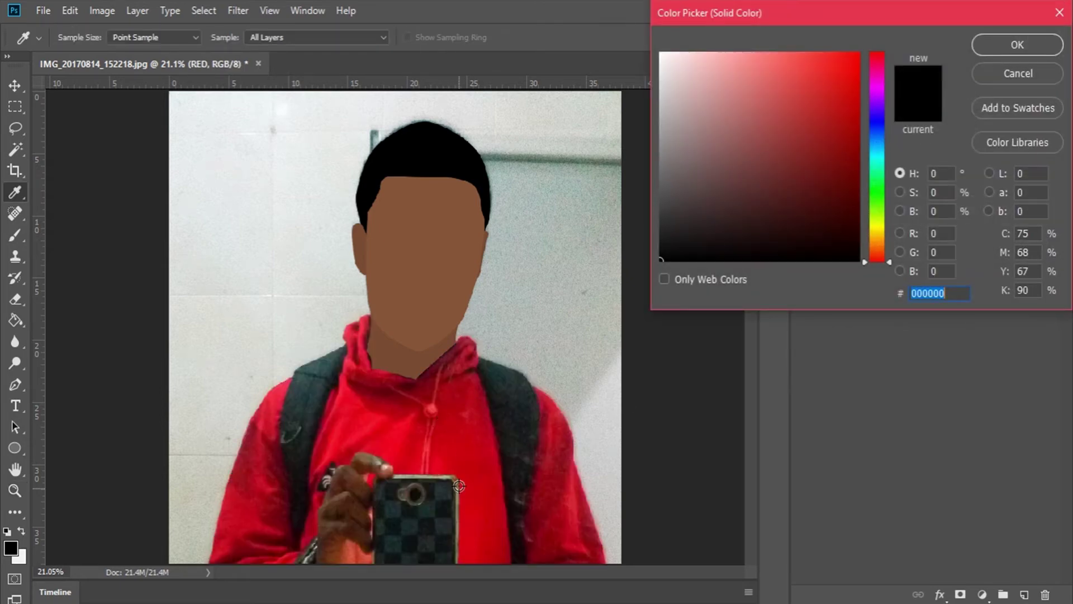
left_click(399, 438)
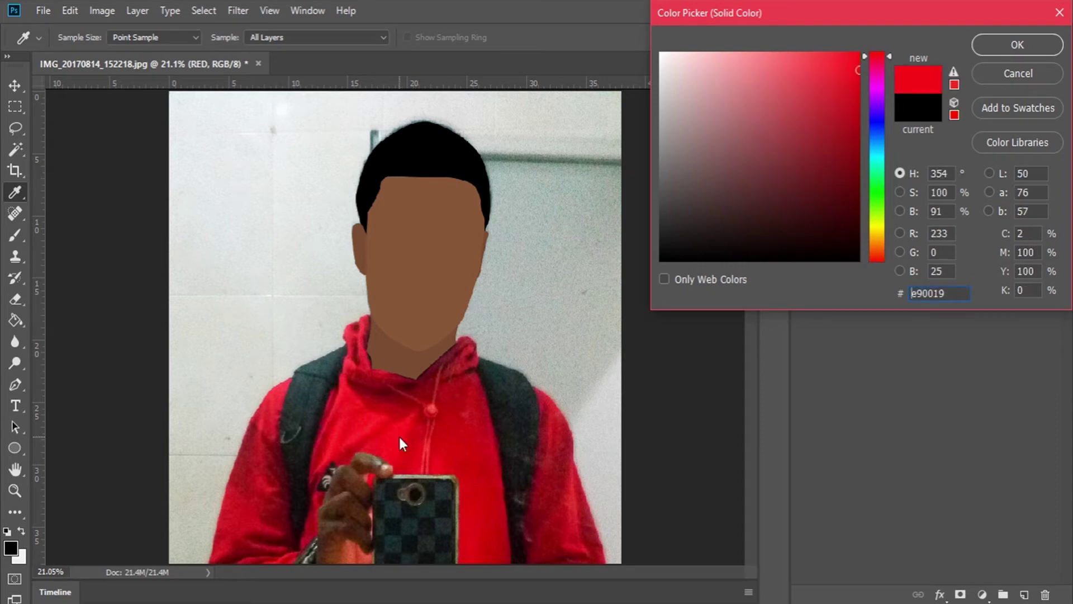
left_click(993, 50)
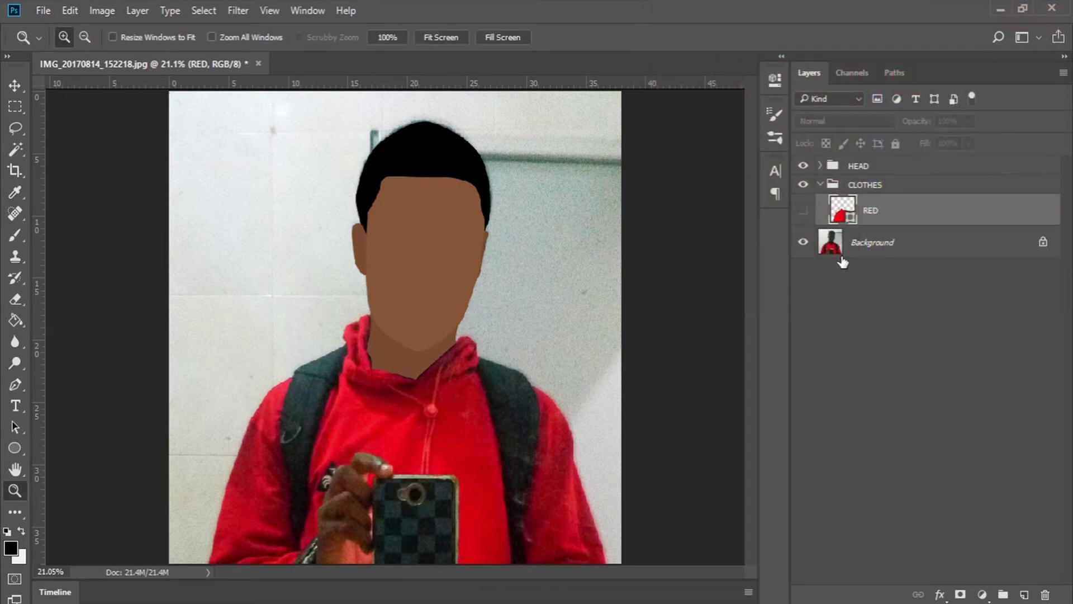
left_click(805, 210)
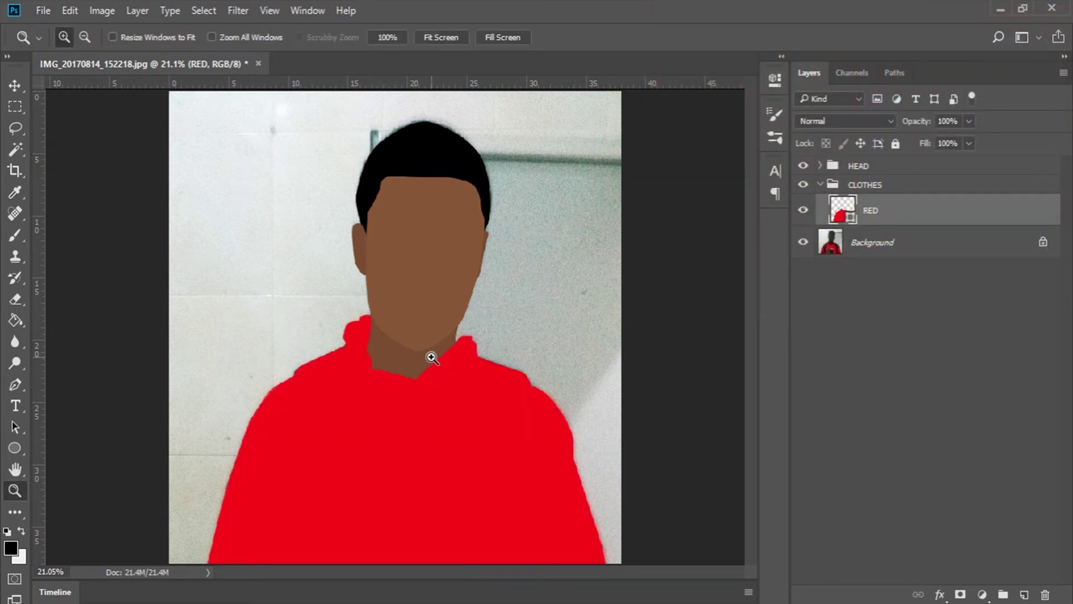
Hide the RED layer and bring the photographed hoodie and backpack straps into close view
left_click(805, 210)
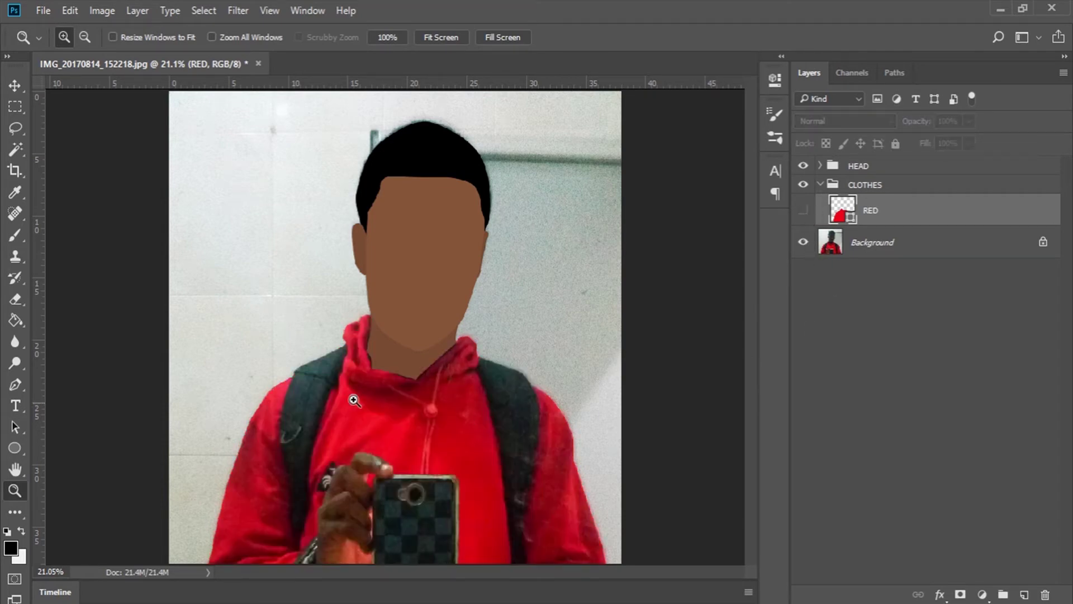
left_click(381, 390)
left_click(380, 390)
scroll(335, 391, "down", 1)
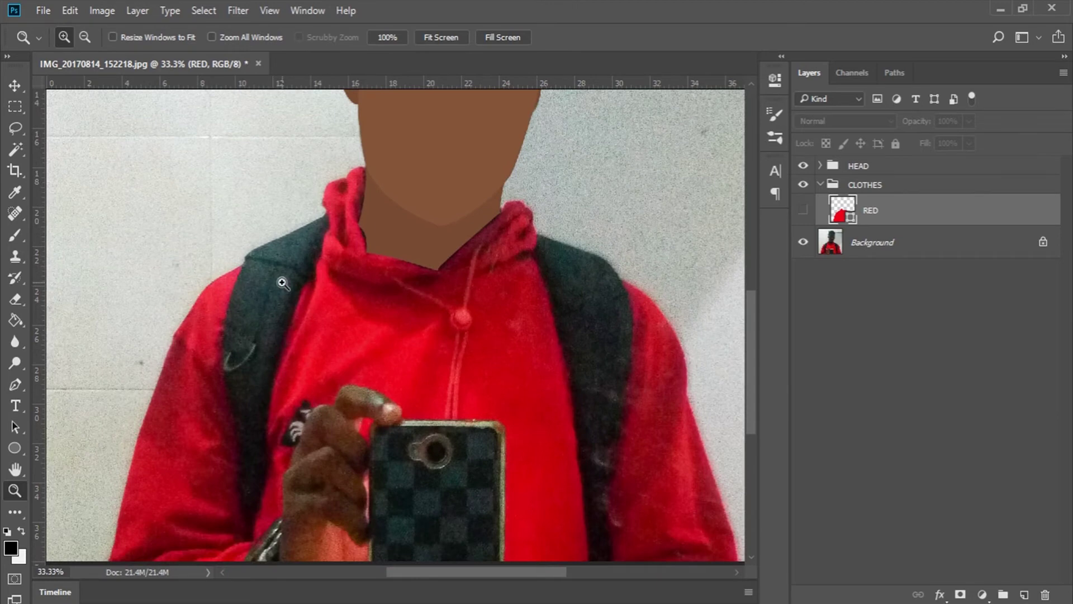
scroll(258, 358, "down", 2)
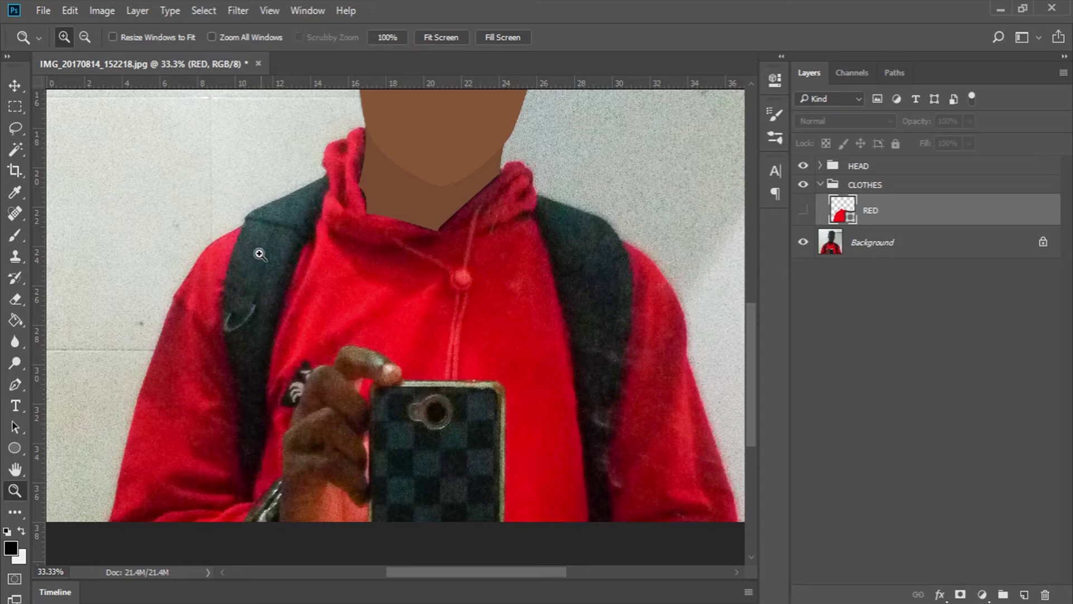
scroll(265, 274, "down", 1)
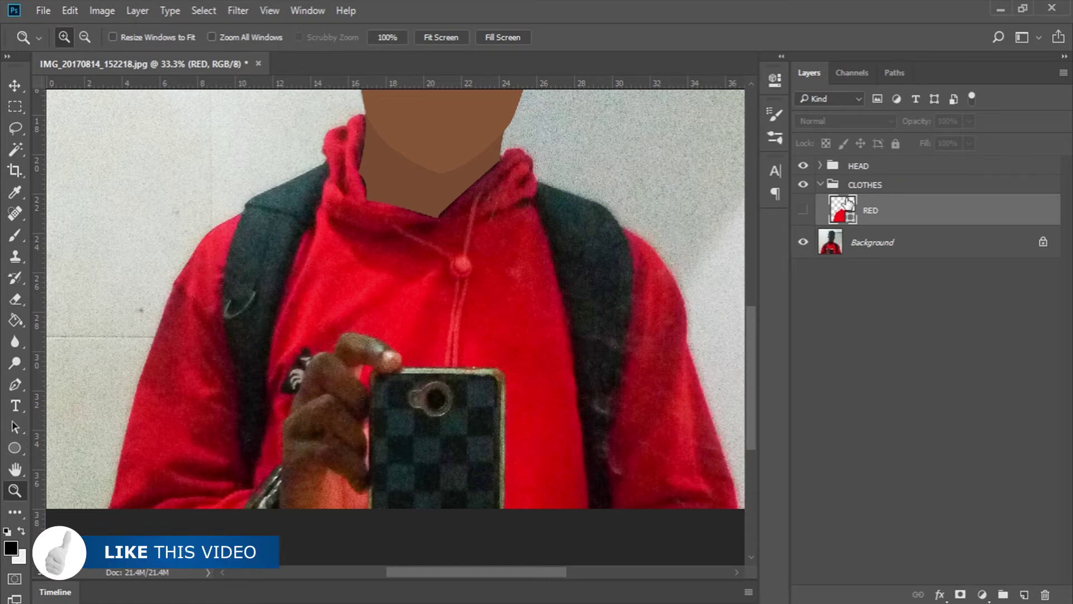
Draw a closed Pen shape about 222 × 561 px over the shadow along the left sleeve's outer upper edge
key("p")
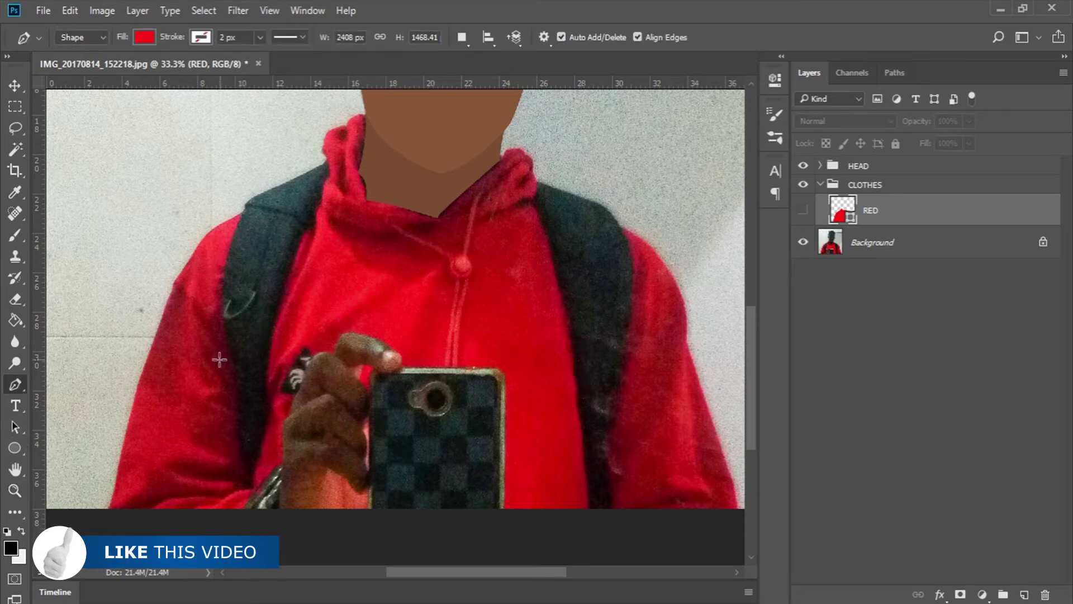
left_click(123, 421)
scroll(191, 412, "down", 1)
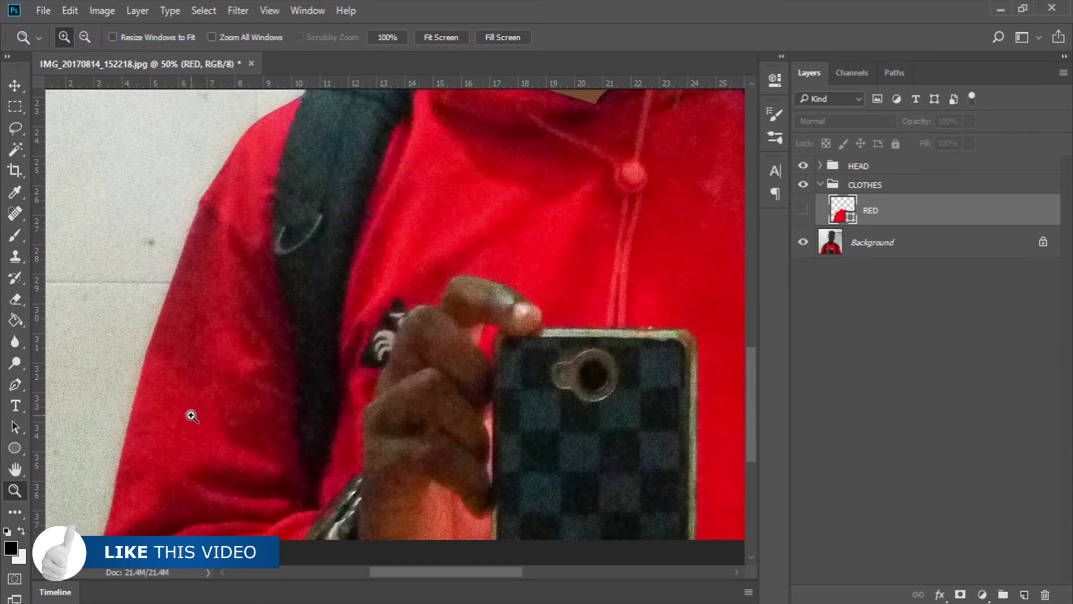
key("p")
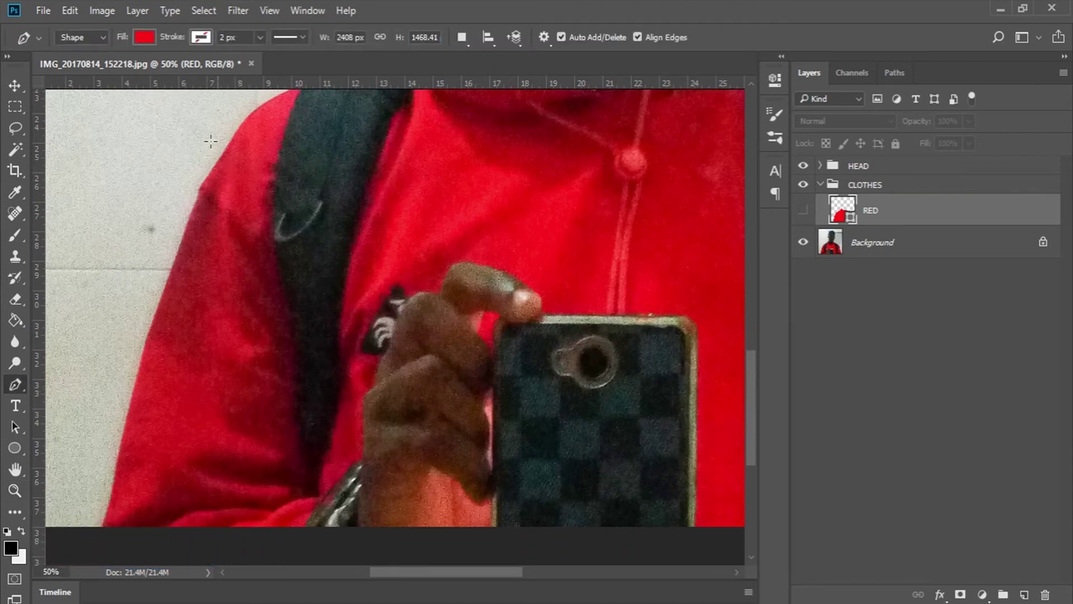
left_click(233, 144)
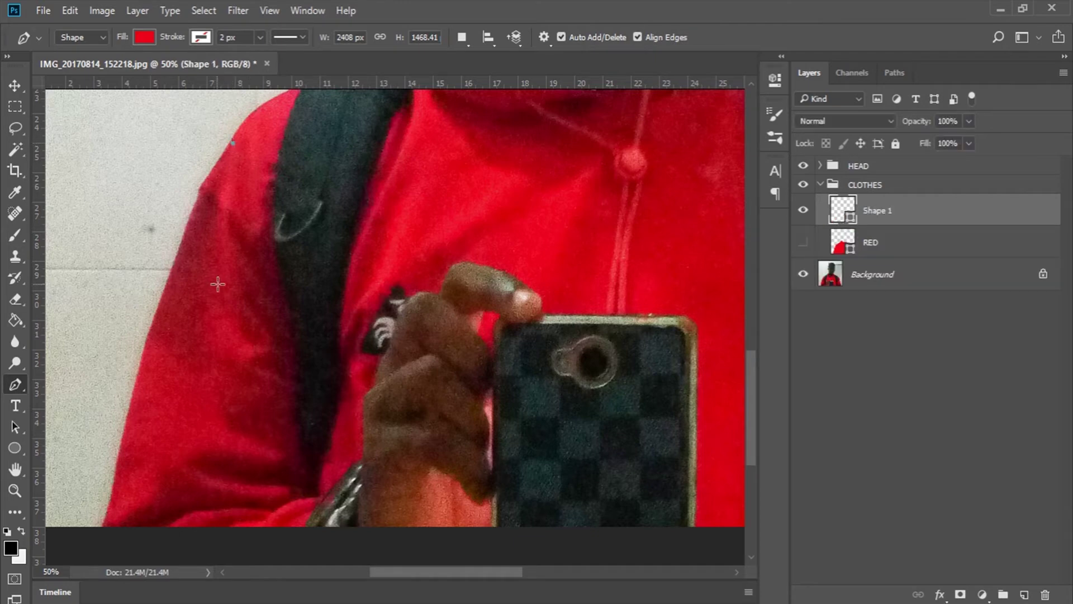
left_click(203, 261)
left_click(207, 305)
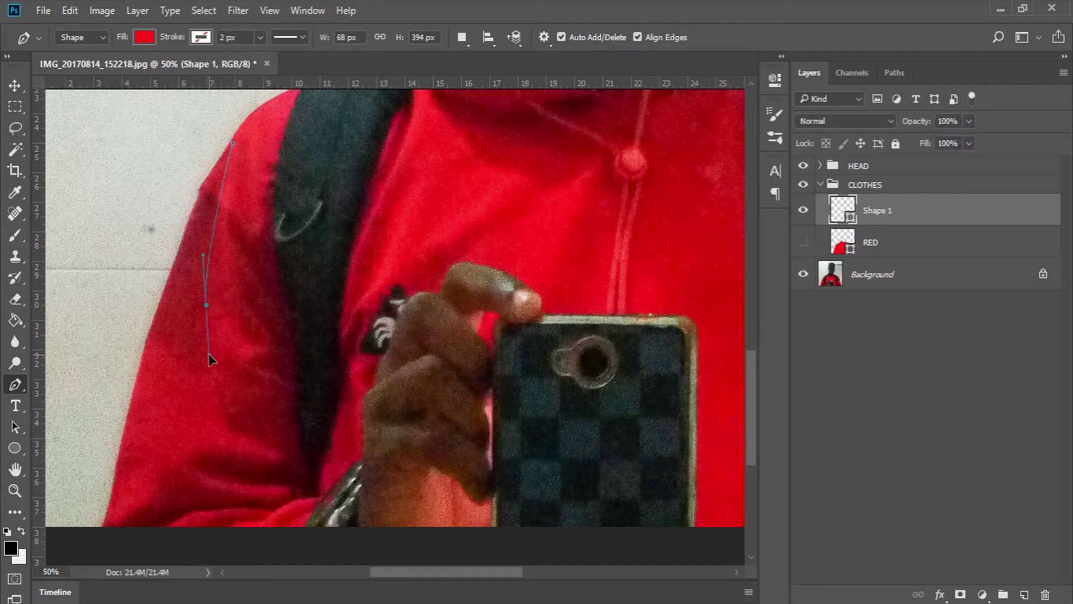
left_click_drag(199, 373, 184, 370)
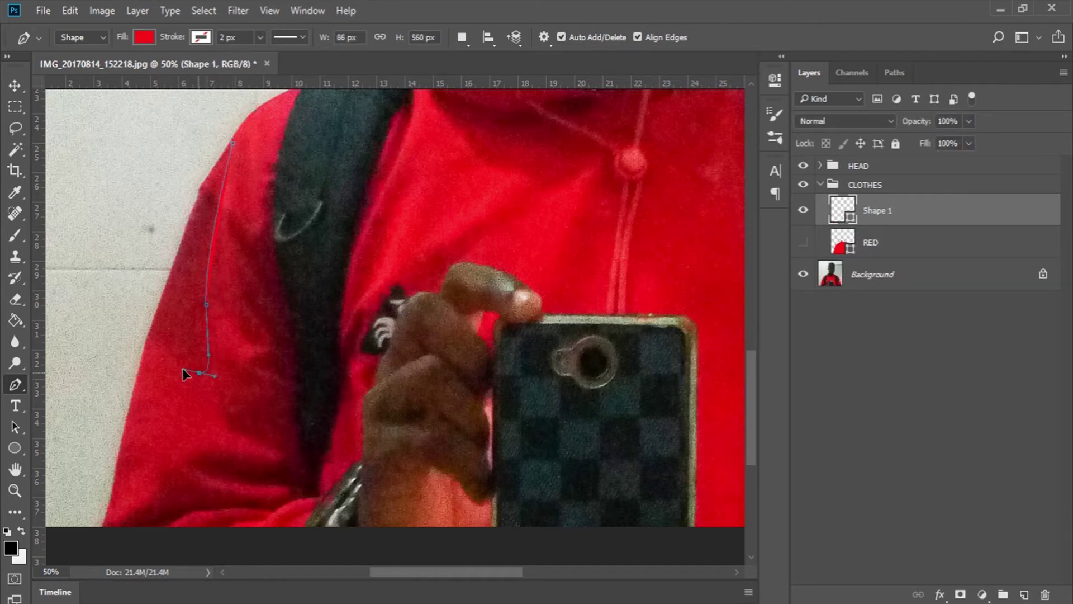
left_click(145, 336)
left_click_drag(232, 143, 273, 122)
key("Return")
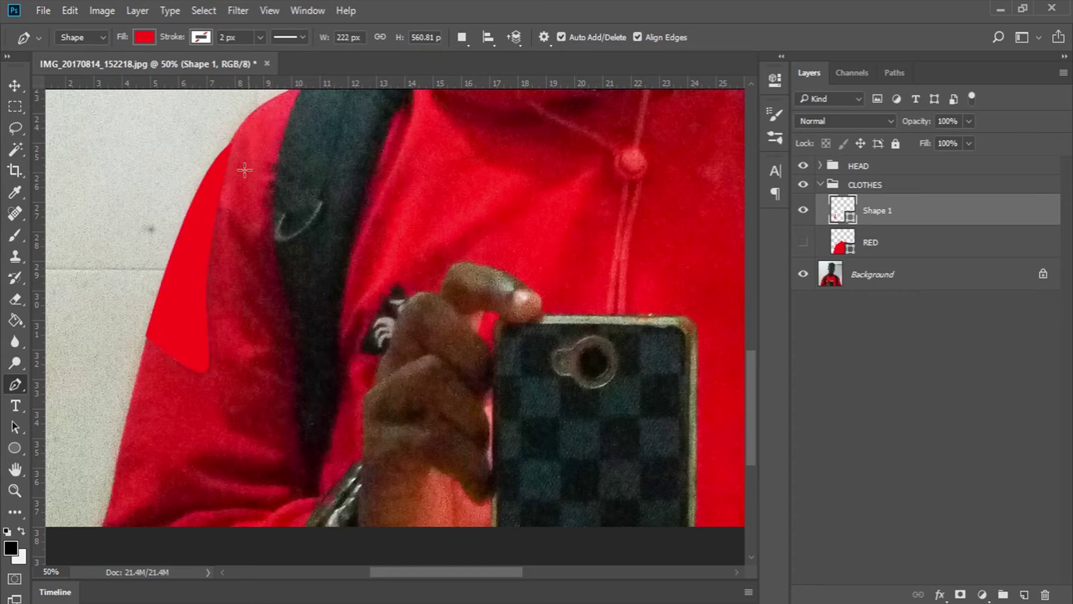
Start a new Pen shape at the left strap's outer edge and trace the sleeve's shadow folds down to mid-sleeve
scroll(259, 328, "up", 1)
scroll(257, 232, "down", 2)
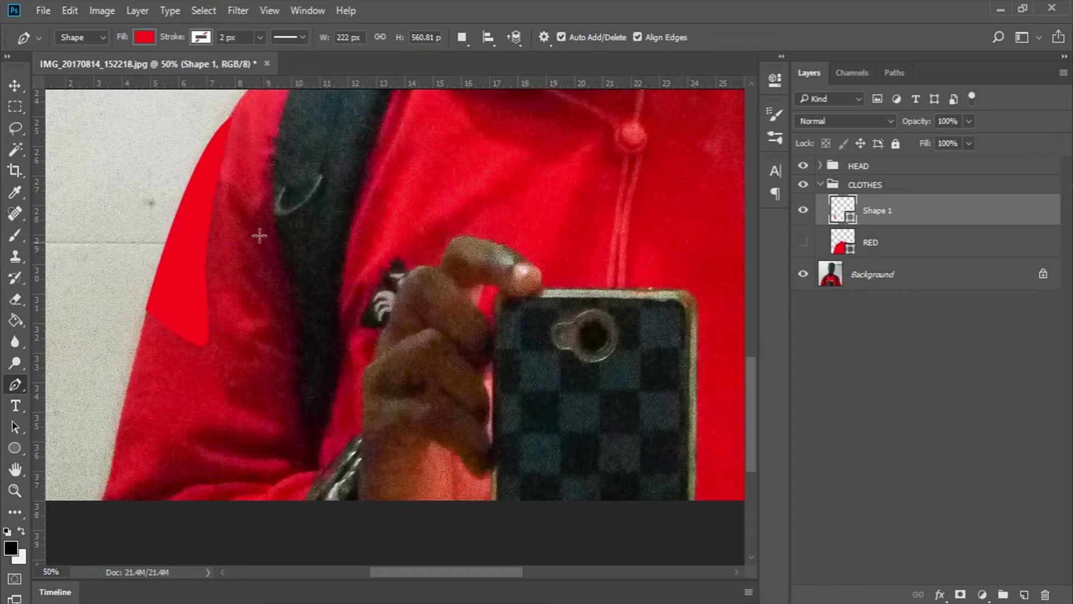
left_click(280, 127)
left_click_drag(256, 208, 256, 226)
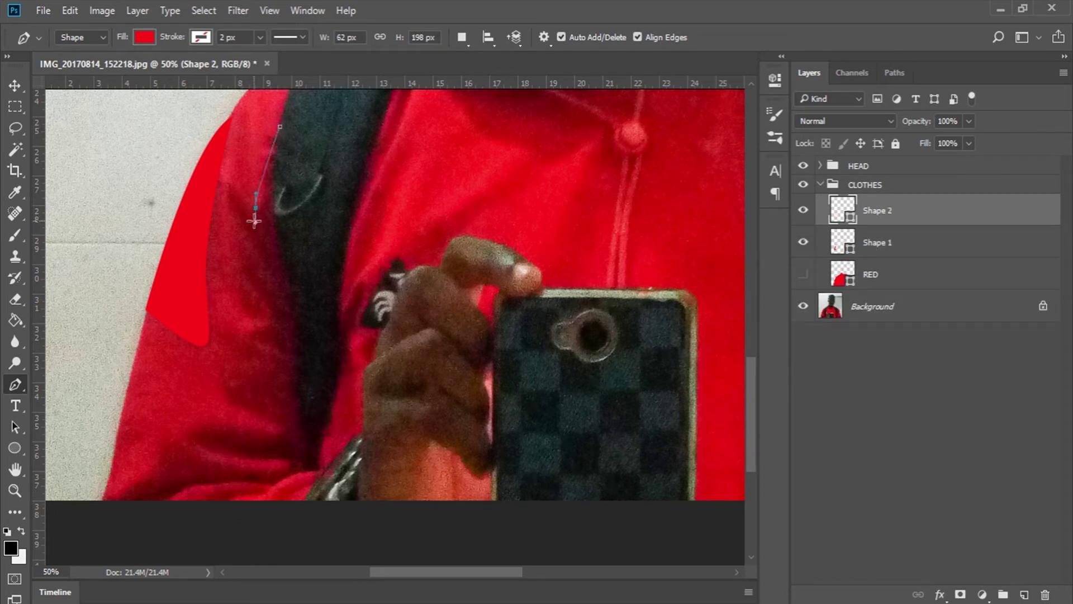
left_click(256, 209)
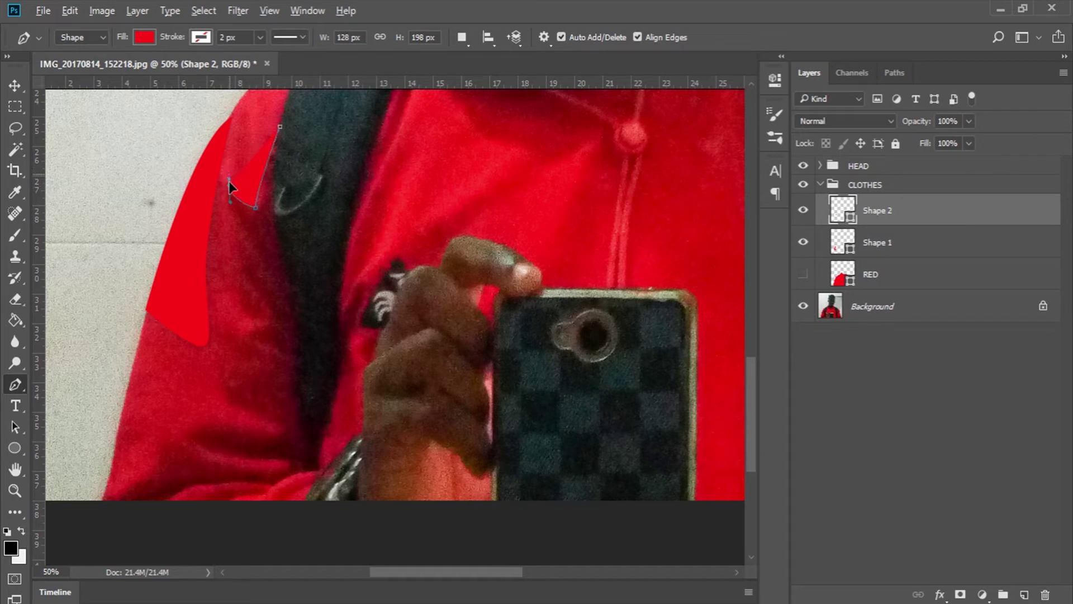
left_click_drag(249, 322, 264, 335)
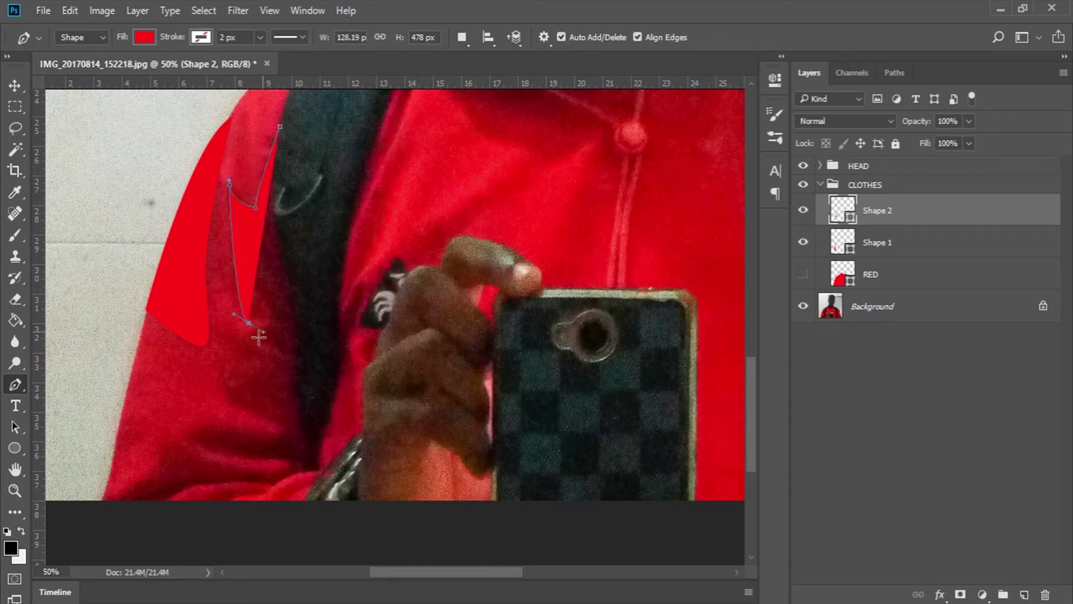
left_click(237, 350)
Continue the sleeve shadow outline around the lower folds and cuff, then up the left strap's inner edge
left_click_drag(231, 403, 275, 484)
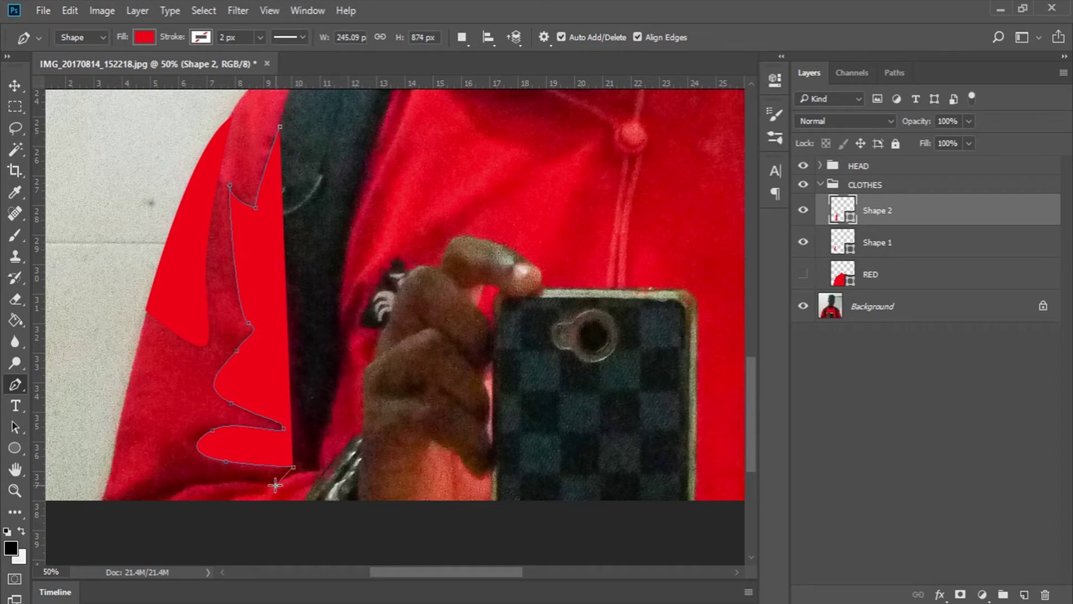
left_click(189, 479)
left_click_drag(161, 496, 162, 510)
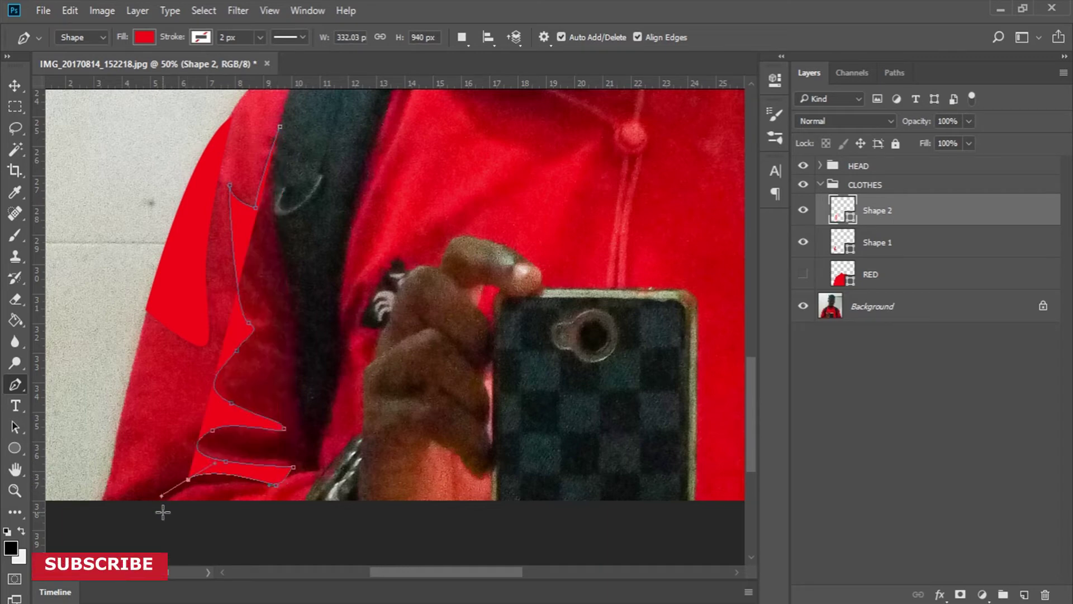
left_click_drag(263, 487, 347, 491)
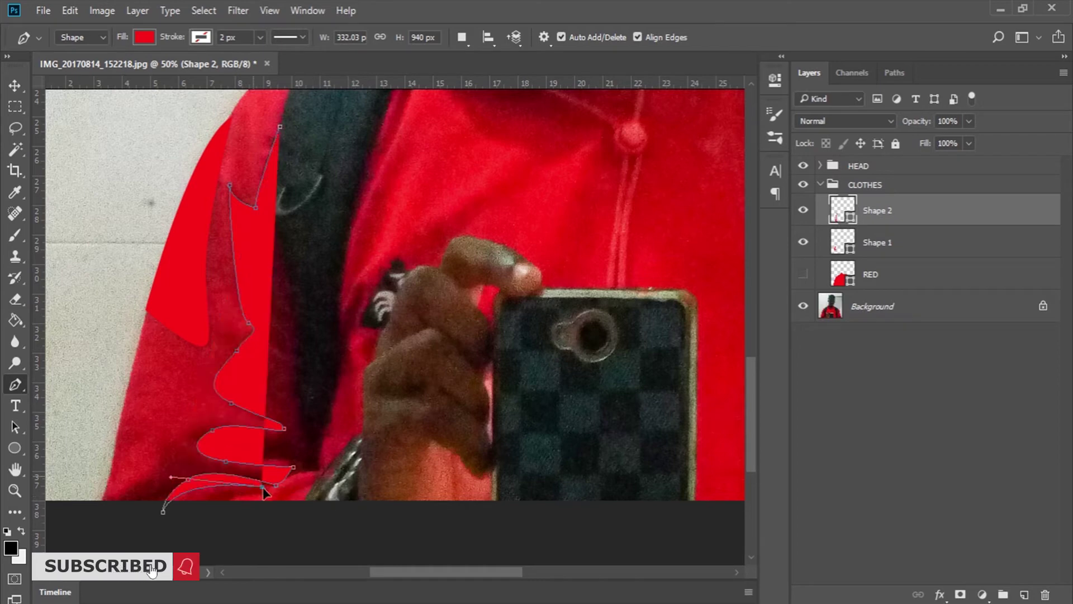
left_click(317, 472)
left_click_drag(347, 353, 351, 297)
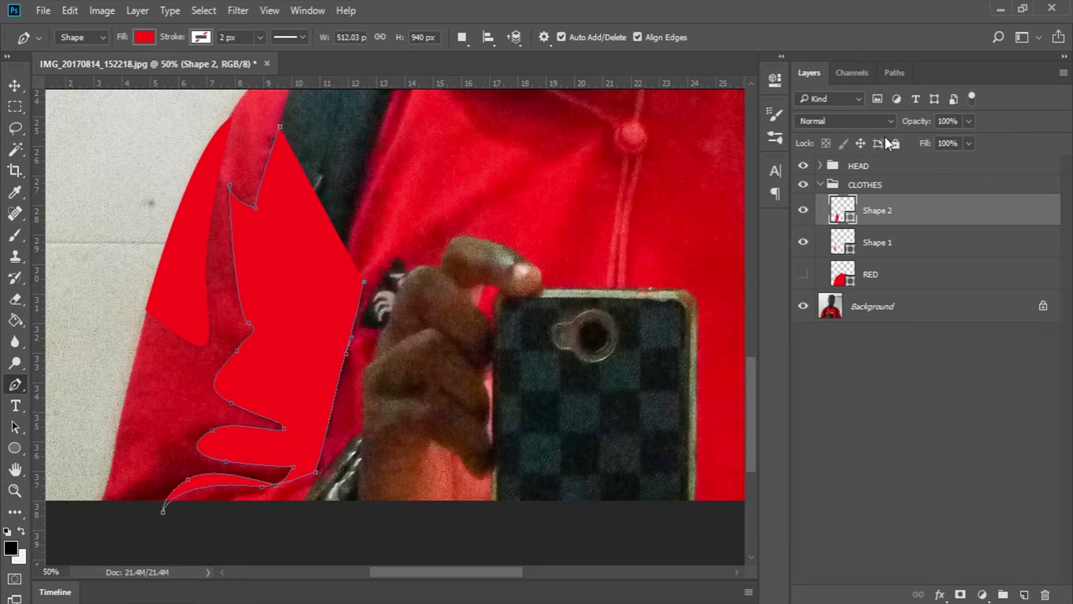
Lower the sleeve shadow shape's opacity to 49% and trace the left strap's inner edge up towards the shoulder
left_click_drag(914, 128, 875, 129)
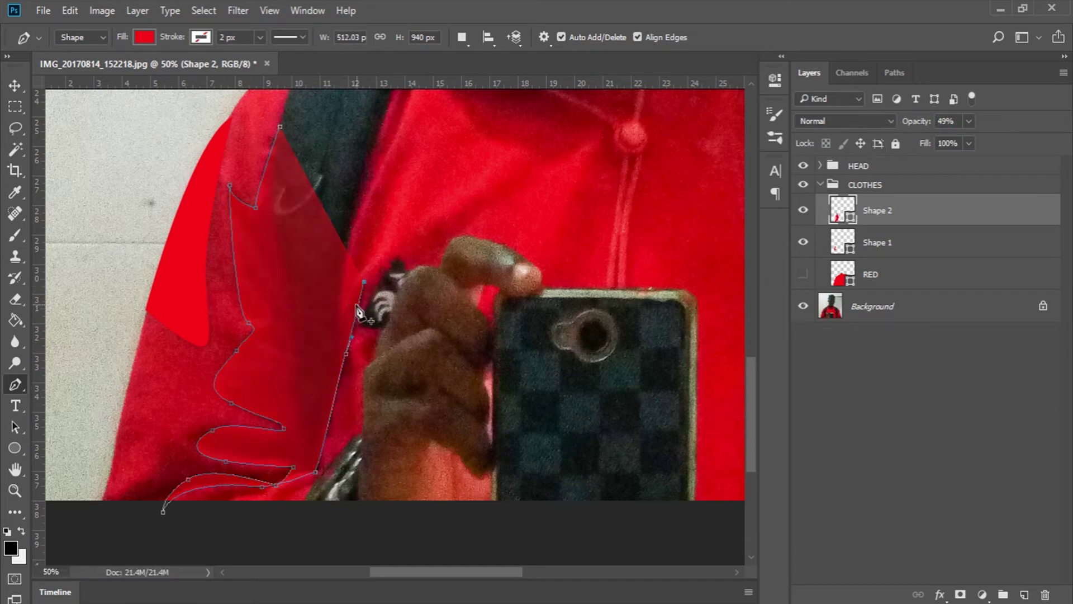
left_click_drag(341, 319, 339, 340)
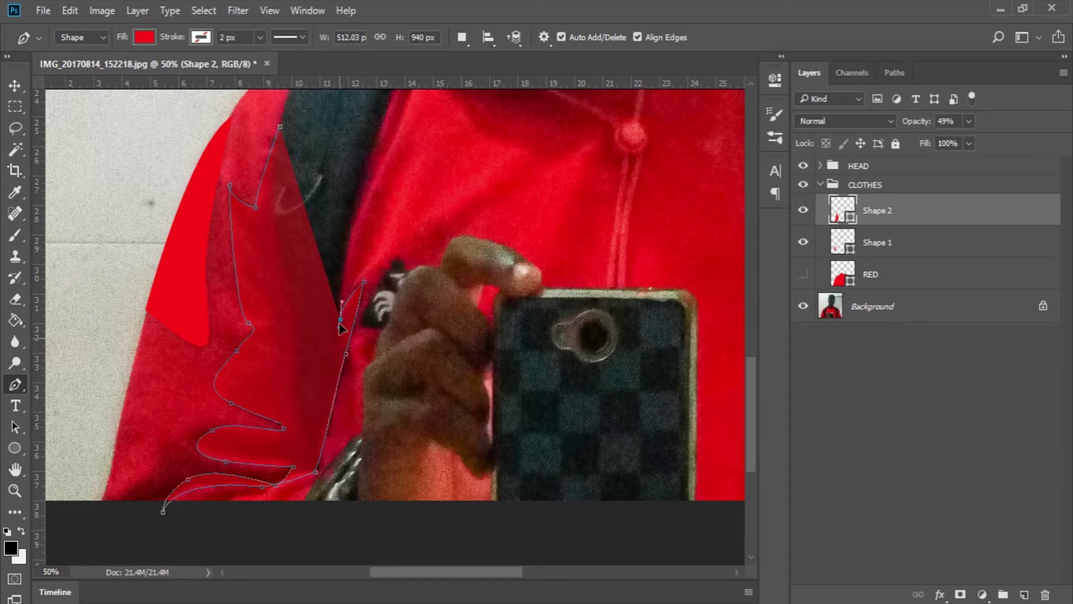
scroll(341, 319, "up", 3)
scroll(342, 291, "right", 1)
mouse_move(339, 254)
left_mouse_down()
mouse_move(372, 216)
mouse_move(389, 158)
mouse_move(347, 247)
left_mouse_up()
left_click(347, 248)
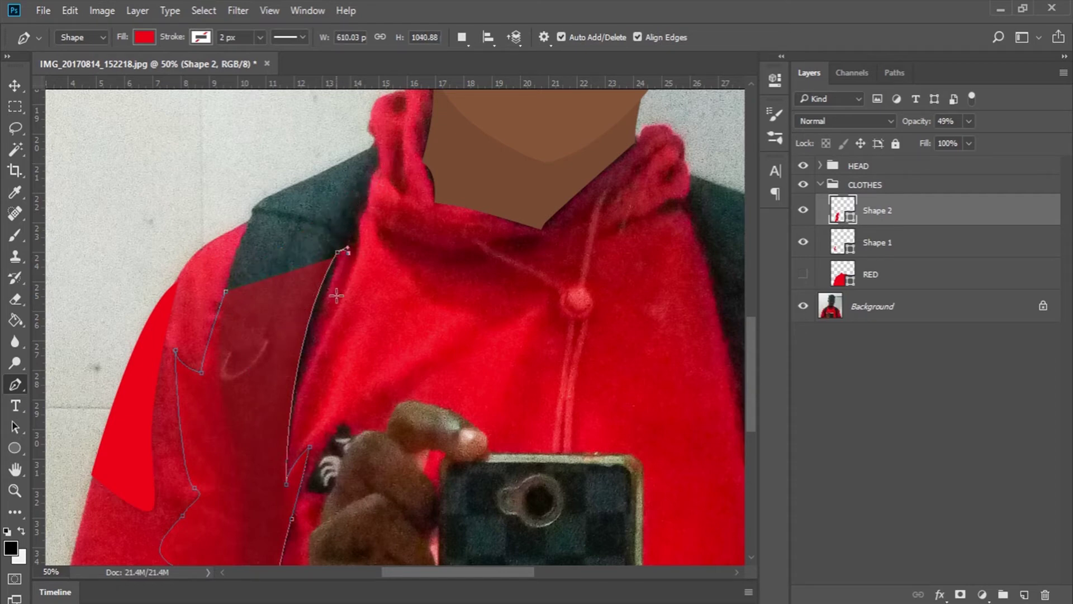
Close the sleeve and strap shadow shape past the collar base and over the shoulder to its starting point
left_click_drag(360, 249, 362, 210)
left_click(372, 194)
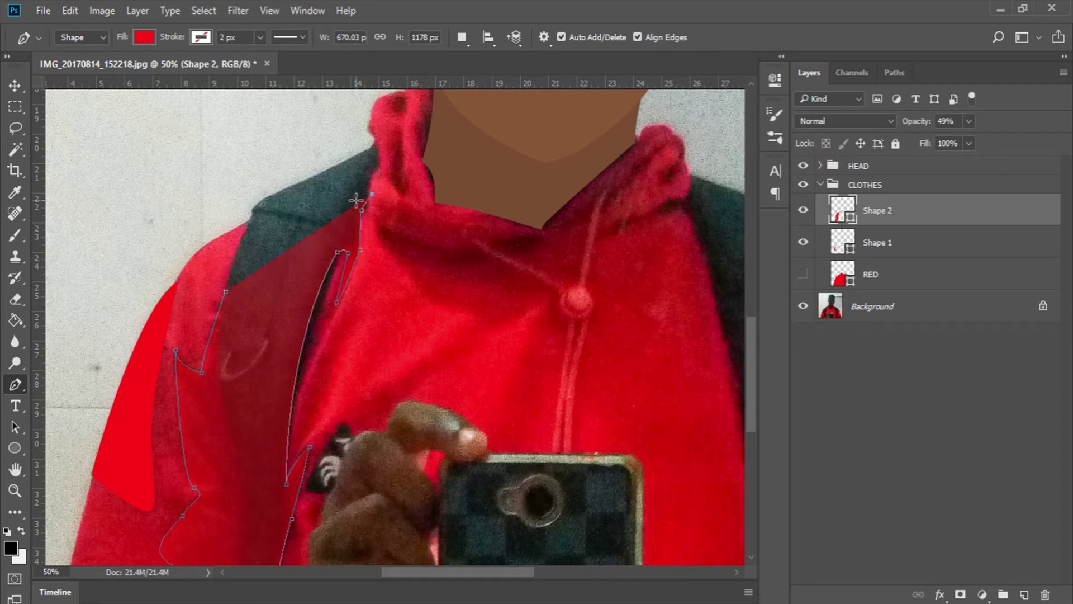
left_click_drag(252, 217, 224, 301)
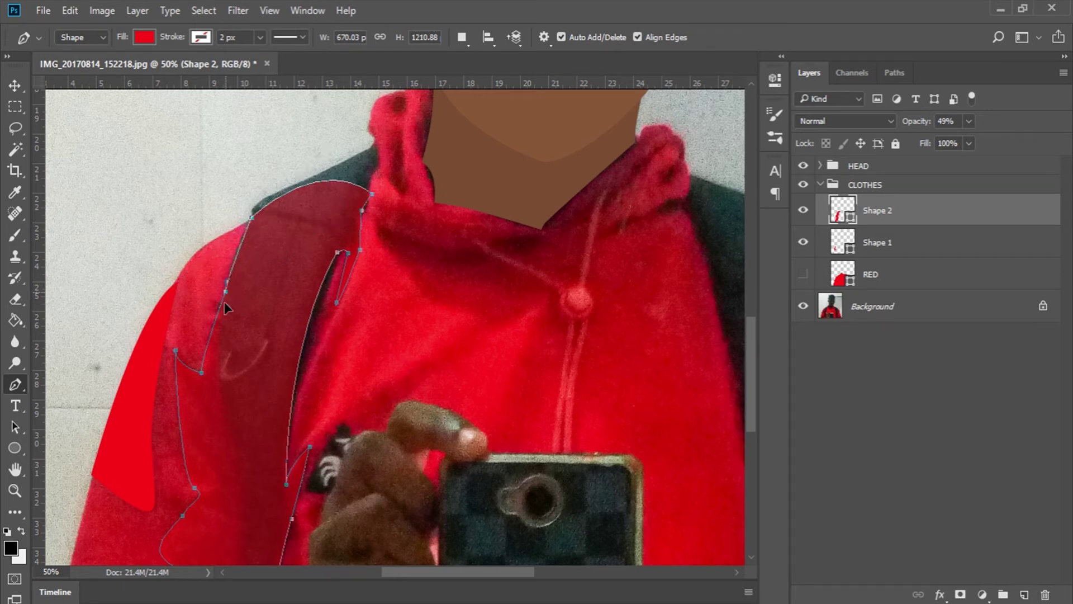
key("Return")
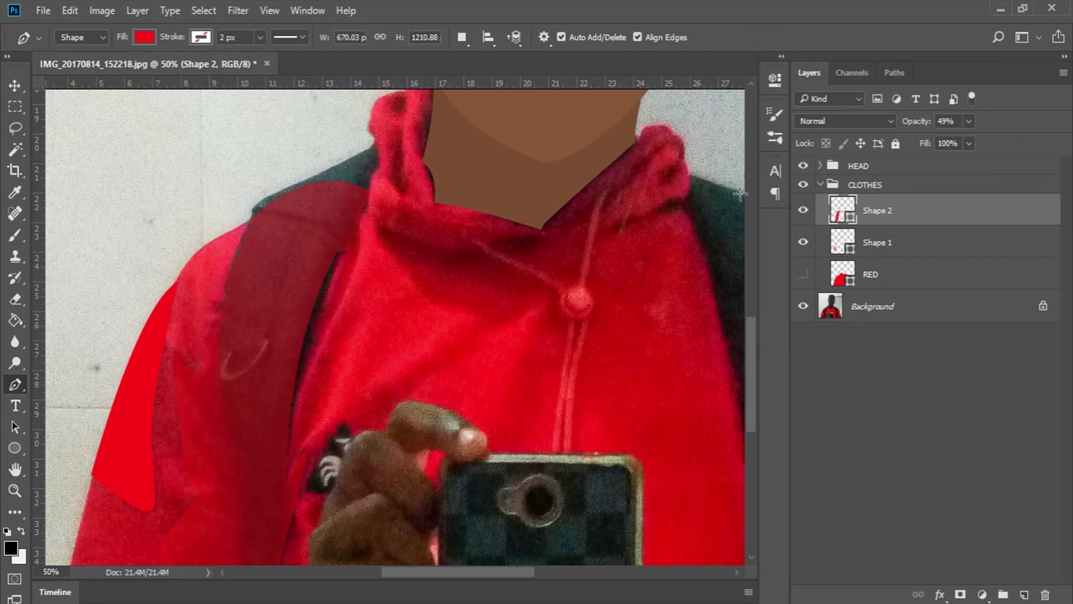
Draw a small closed Pen shape about 40 × 55 px over the upper fold shadow of the left collar
scroll(448, 250, "right", 5)
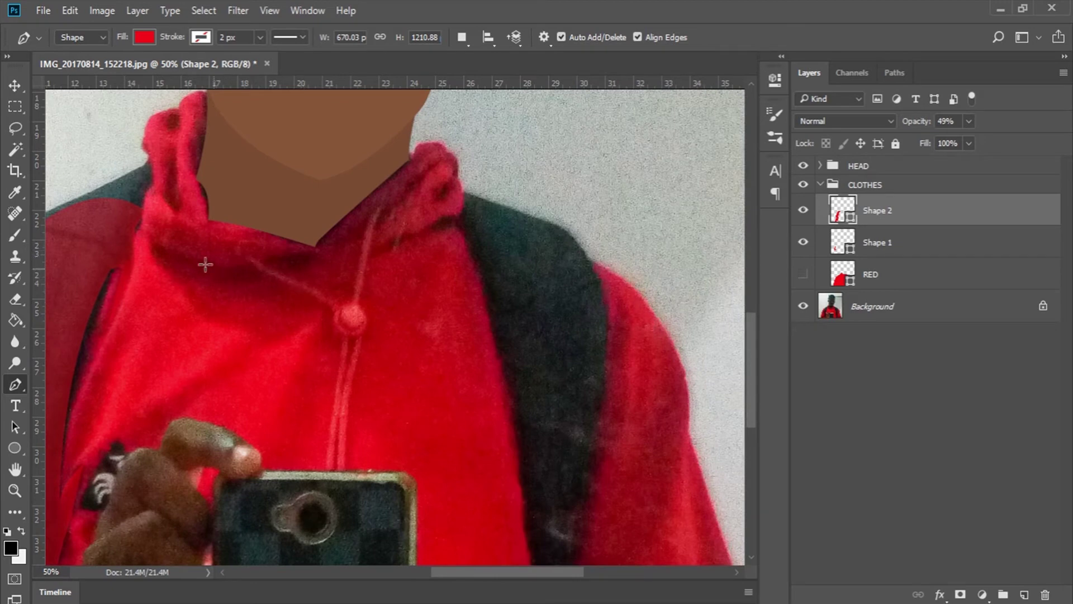
scroll(184, 151, "up", 3)
scroll(185, 151, "left", 2)
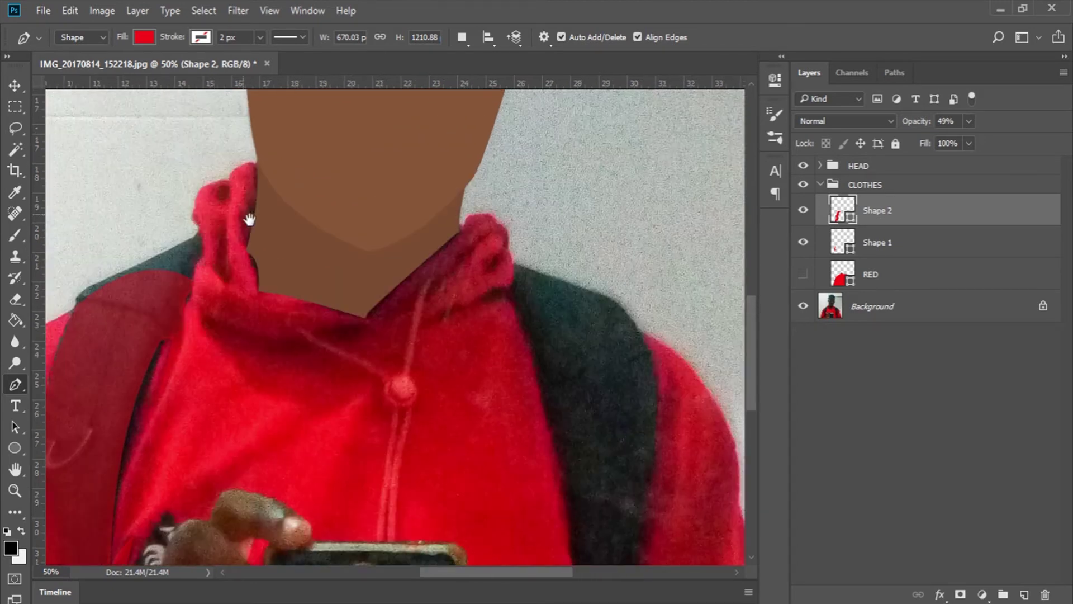
left_click(221, 189)
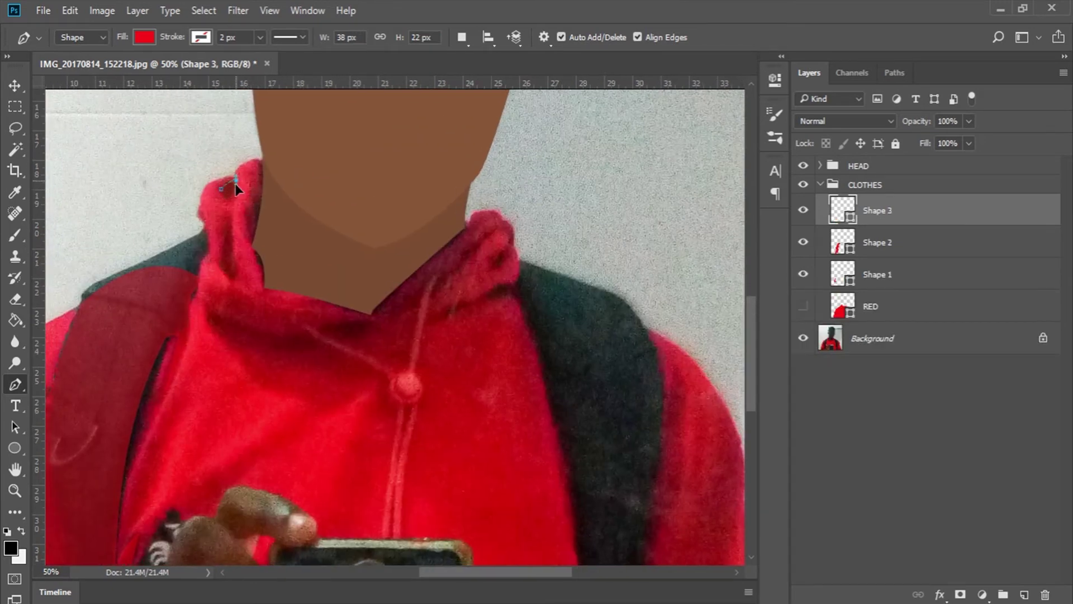
left_click_drag(221, 189, 216, 171)
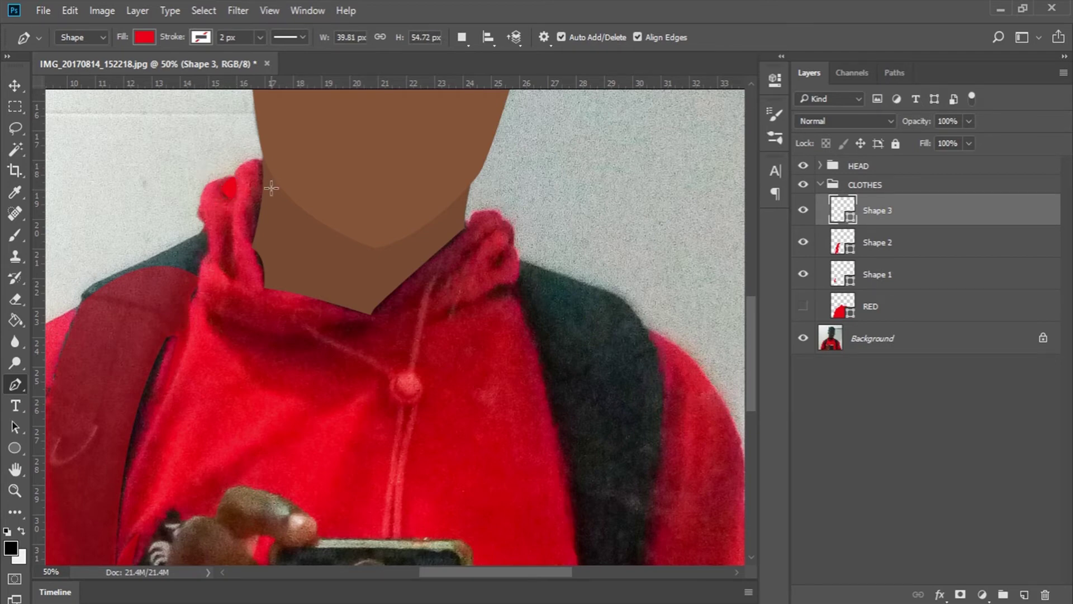
Draw a narrow closed Pen shape about 45 × 156 px over the lower fold shadow of the left collar
left_click(228, 214)
mouse_move(225, 276)
left_mouse_down()
mouse_move(237, 291)
mouse_move(236, 278)
left_mouse_up()
left_click_drag(228, 213, 212, 193)
key("Return")
Start a new Pen shape at the left collar base and trace the chest shadow's lower edge past the drawstring knot
scroll(248, 274, "down", 3)
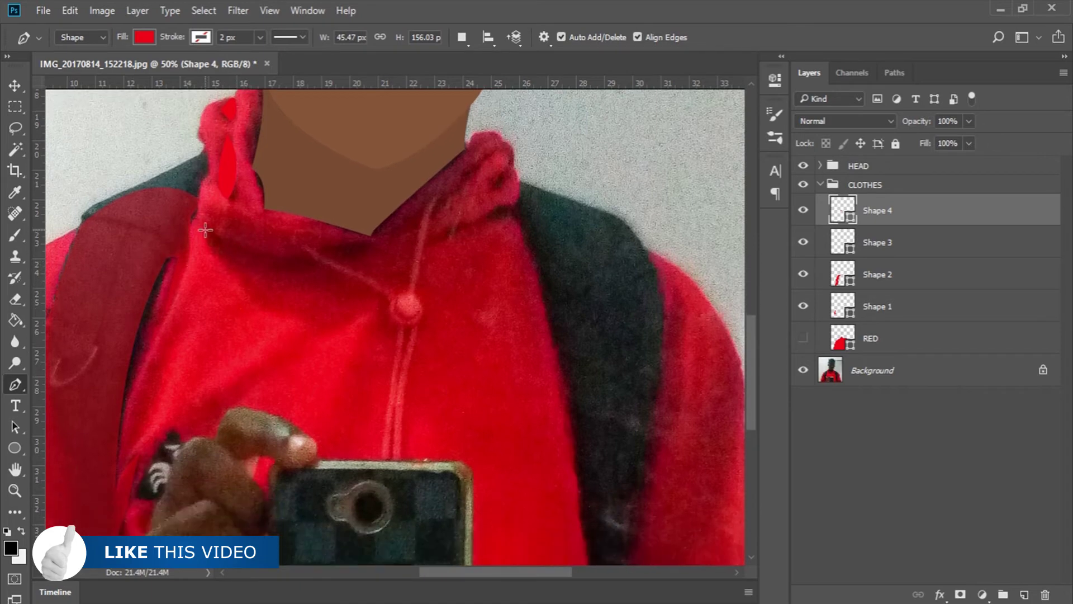
left_click(203, 228)
left_click(267, 314)
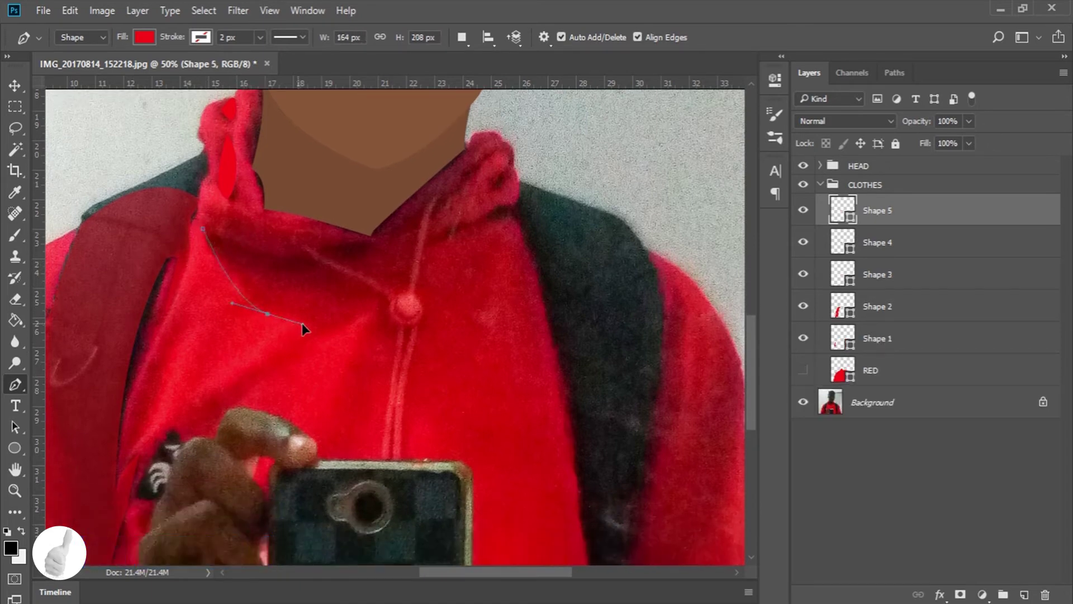
left_click(333, 335)
left_click(366, 305)
left_click(379, 323)
left_click_drag(394, 337, 404, 337)
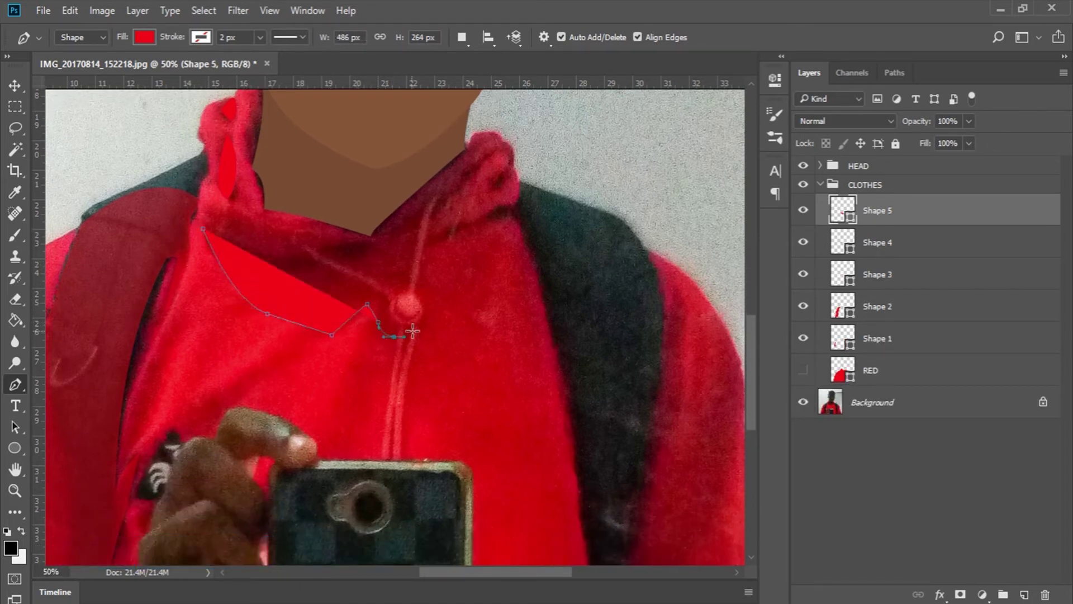
left_click(451, 330)
left_click(479, 352)
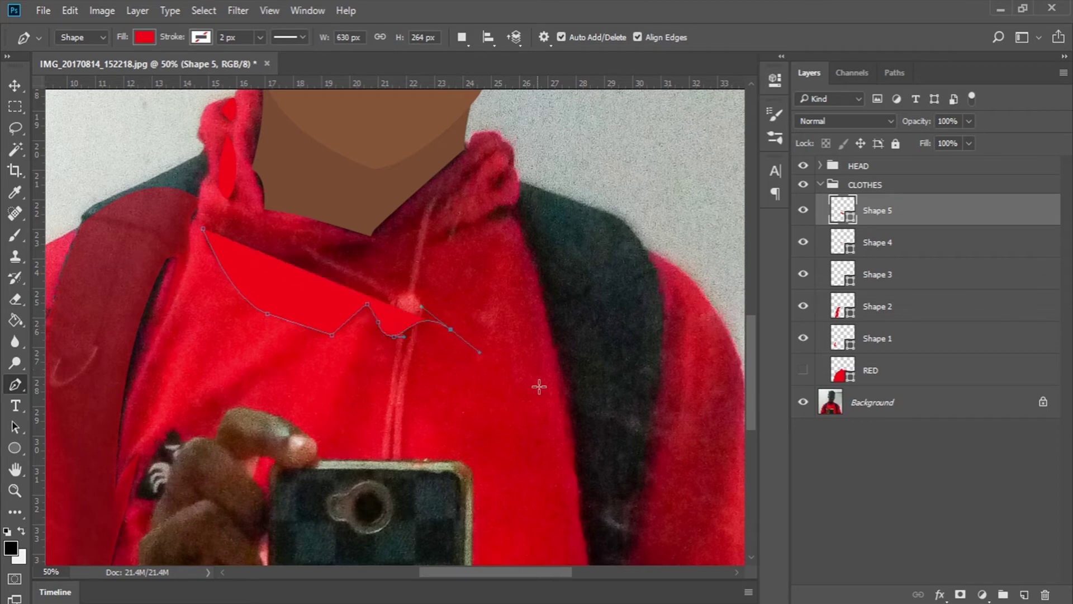
Extend the chest shadow's lower edge from the drawstring down to the inner edge of the right backpack strap
left_click_drag(552, 402, 572, 443)
left_click(576, 450)
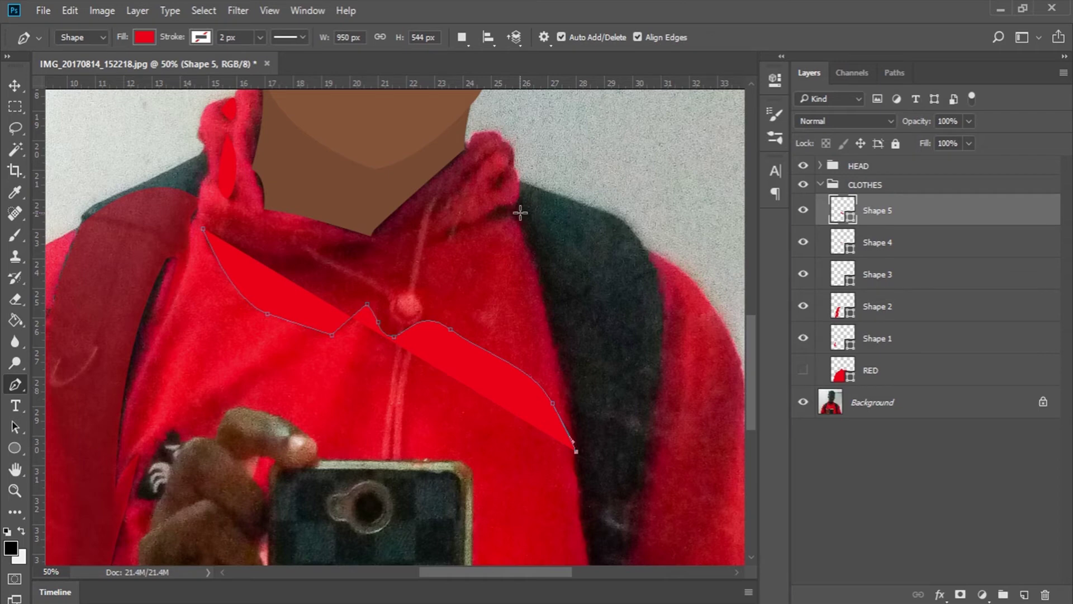
left_click_drag(521, 219, 510, 203)
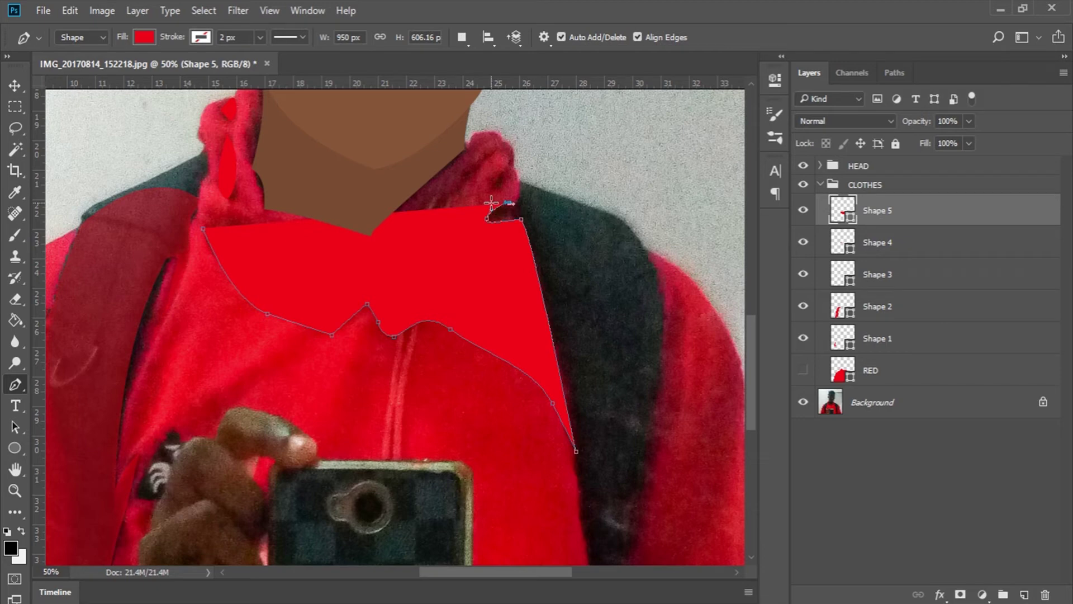
key("ctrl+alt+z")
key("ctrl+alt+z")
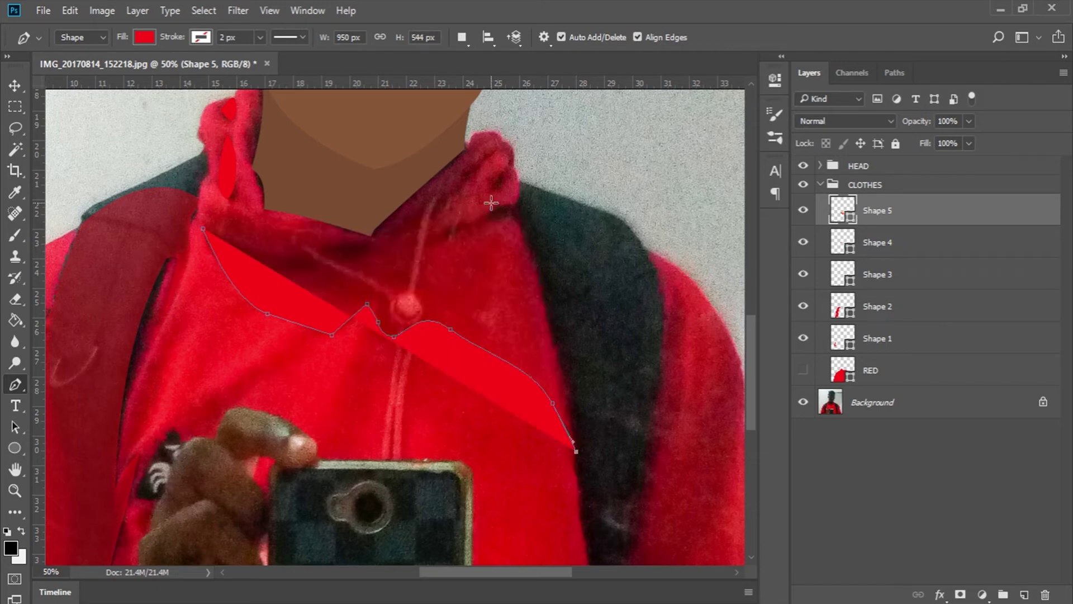
Lower the shape's opacity to 28% and trace the narrow shadow from the right collar base down along the strap's inner edge
left_click(519, 200)
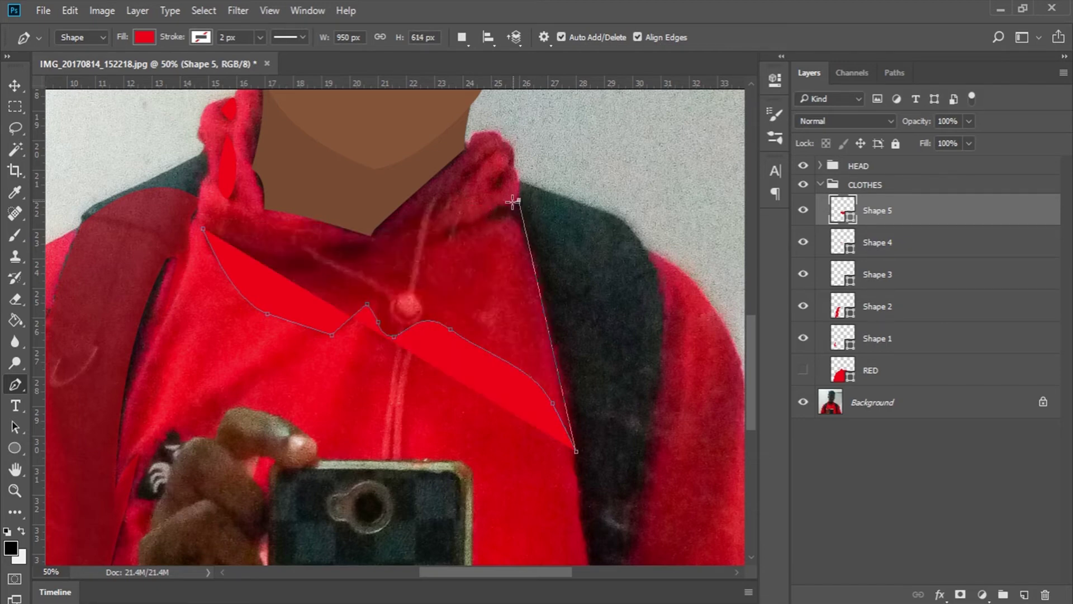
left_click_drag(909, 130, 849, 132)
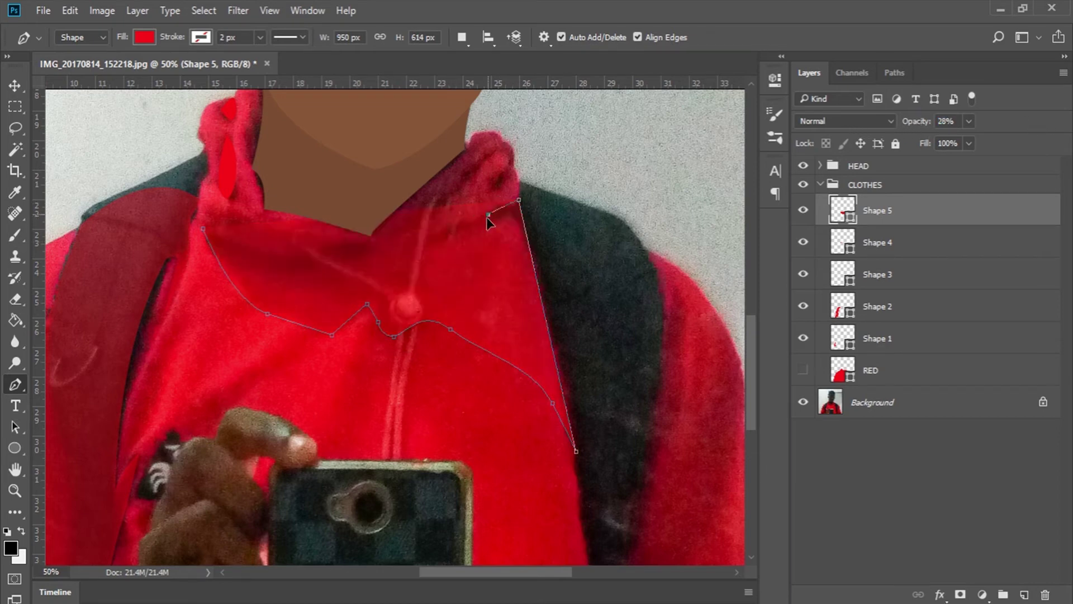
left_click_drag(495, 221, 493, 223)
left_click(512, 220)
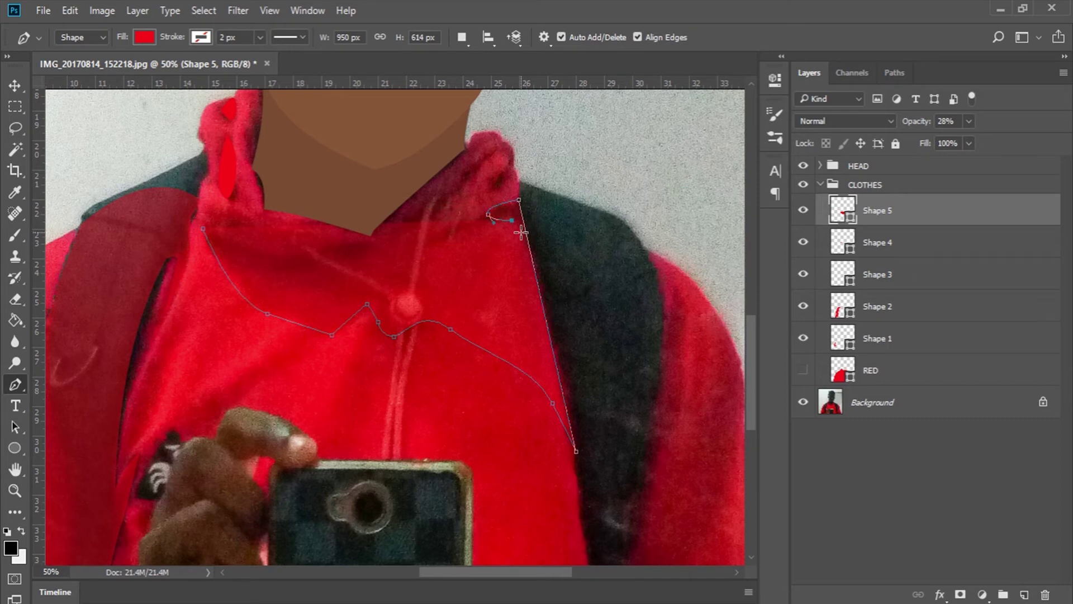
left_click(525, 231)
left_click(553, 402)
left_click(554, 390)
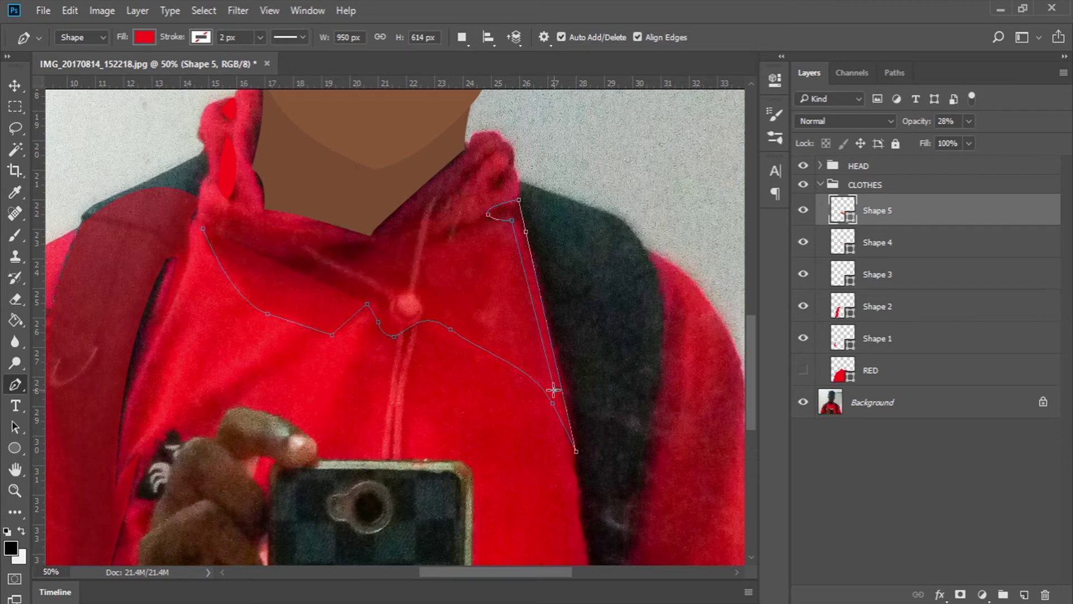
left_click_drag(550, 385, 525, 351)
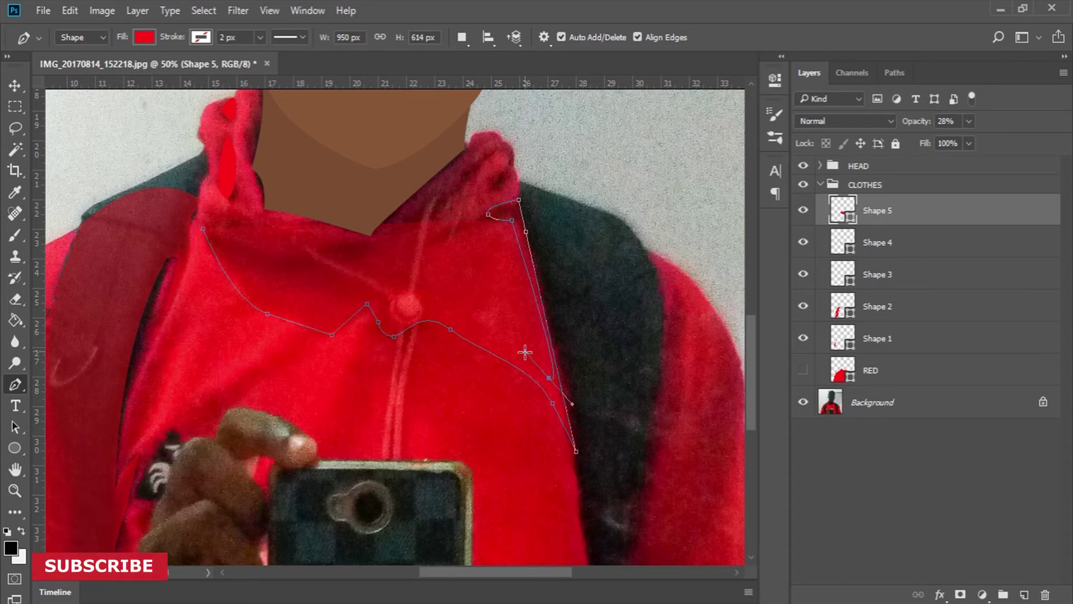
Close the chest shadow, about 950 × 614 px, by tracing under the collar's V back to its starting point
left_click(351, 261)
left_click(373, 245)
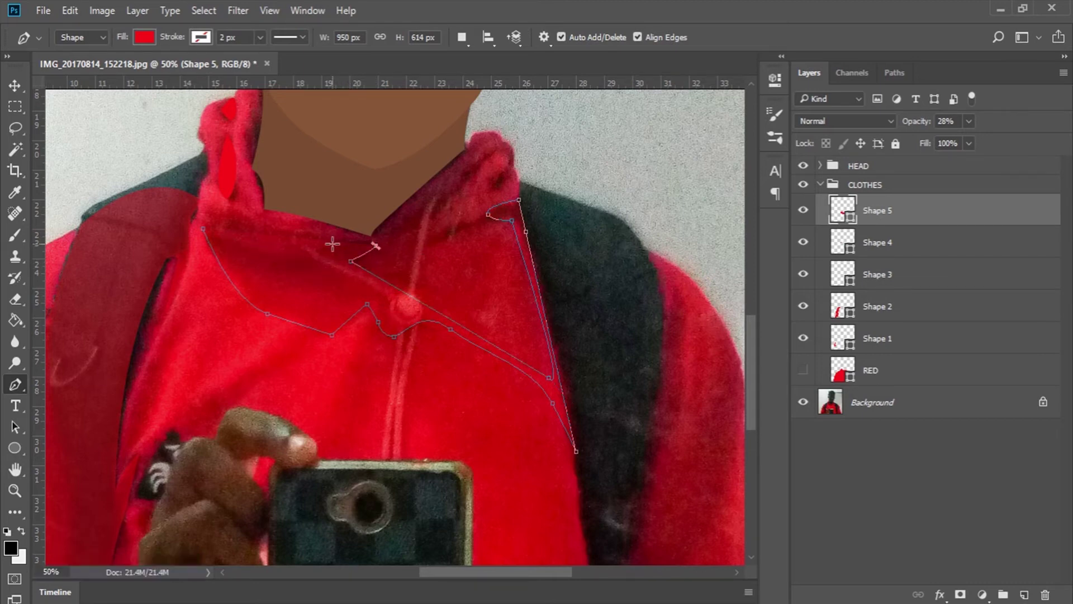
left_click(285, 254)
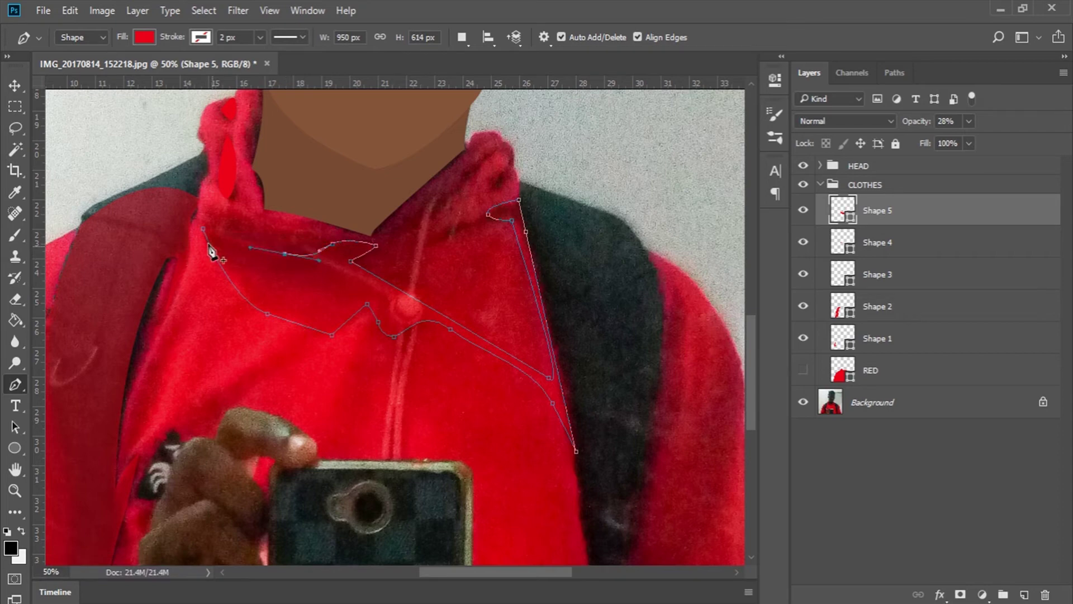
left_click(202, 225)
key("Return")
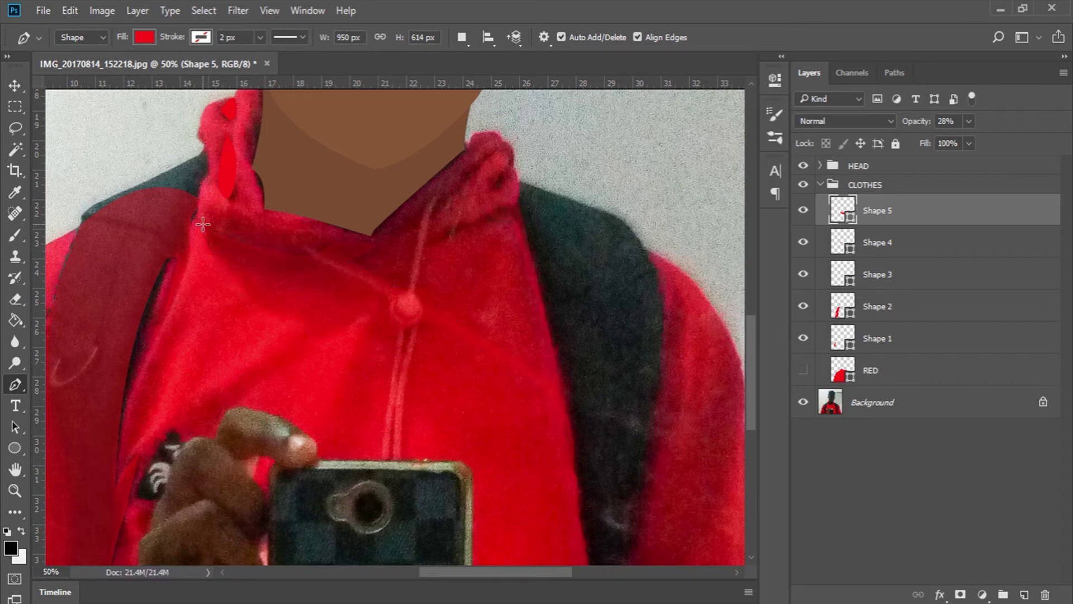
Draw a thin closed diagonal Pen shape over the fold shadow inside the right collar
left_click(495, 147)
left_click(412, 228)
left_click(496, 148)
left_click_drag(494, 142, 493, 139)
Set the opacity of Shape 1 through Shape 6 to 100%
key("z")
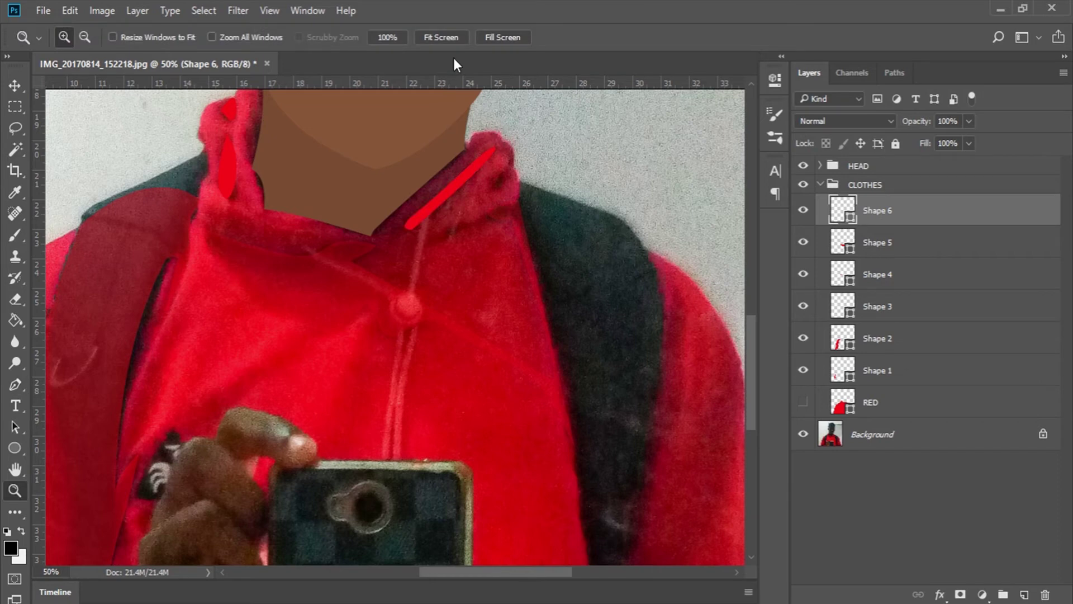
left_click(445, 36)
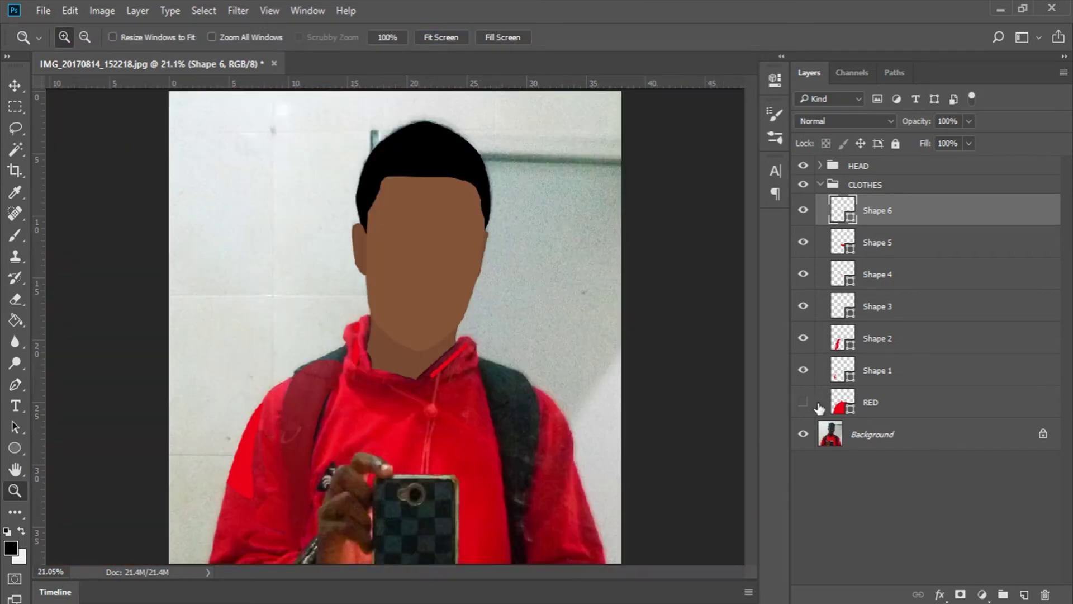
left_click(891, 370, "shift")
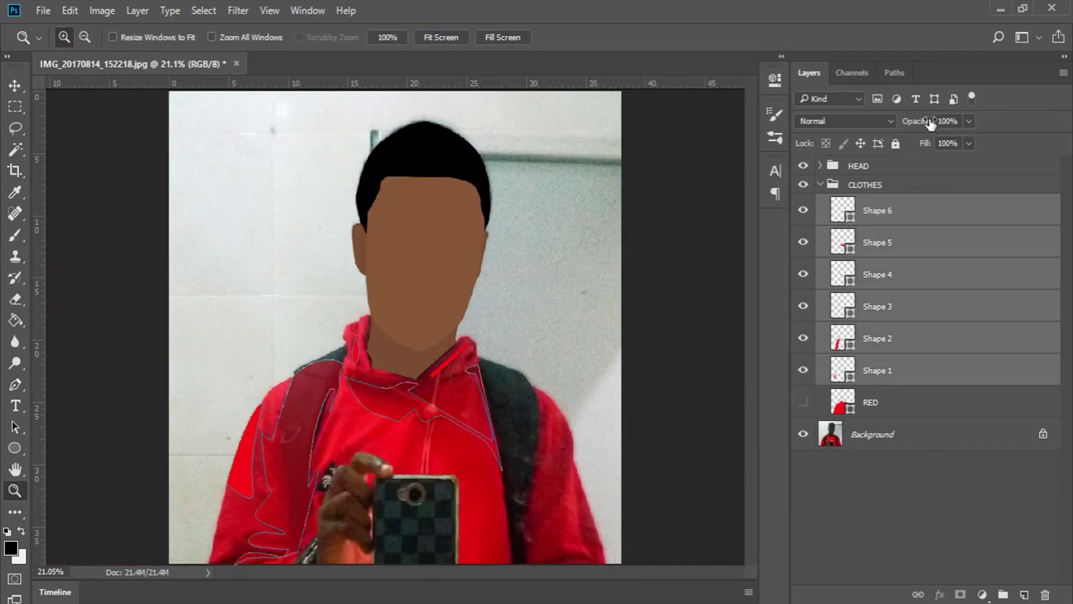
left_click(924, 503)
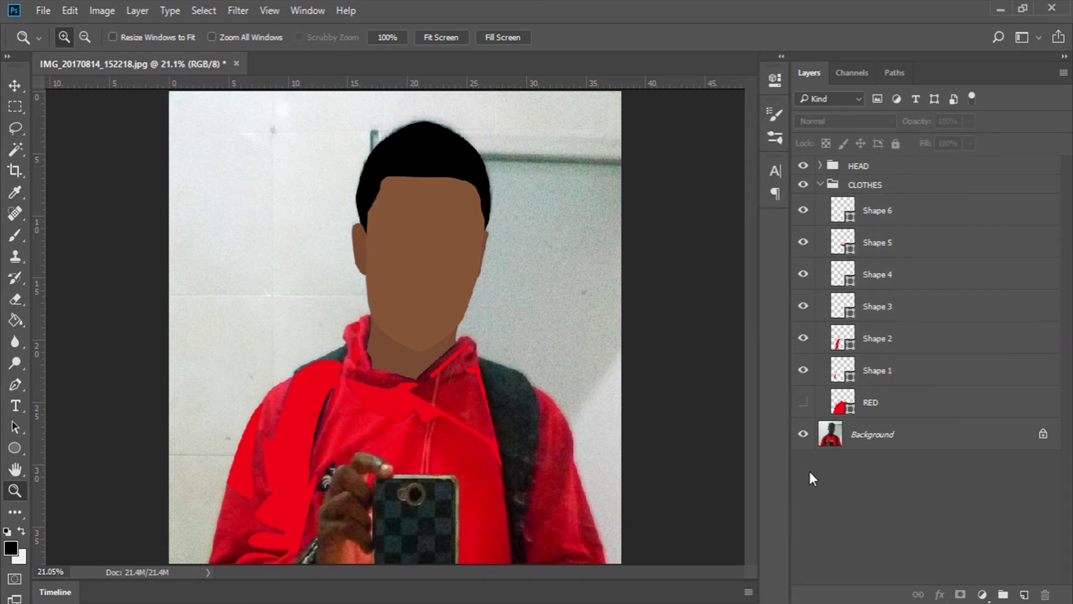
Merge Shape 1 through Shape 6 in the CLOTHES group into one shape layer
left_click(880, 367)
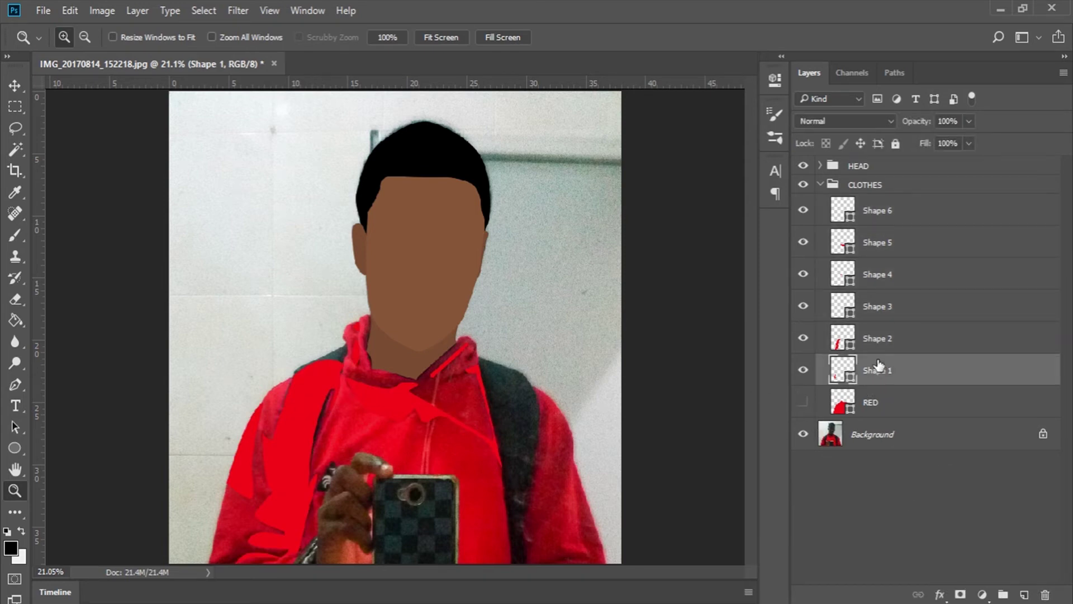
left_click(896, 210, "shift")
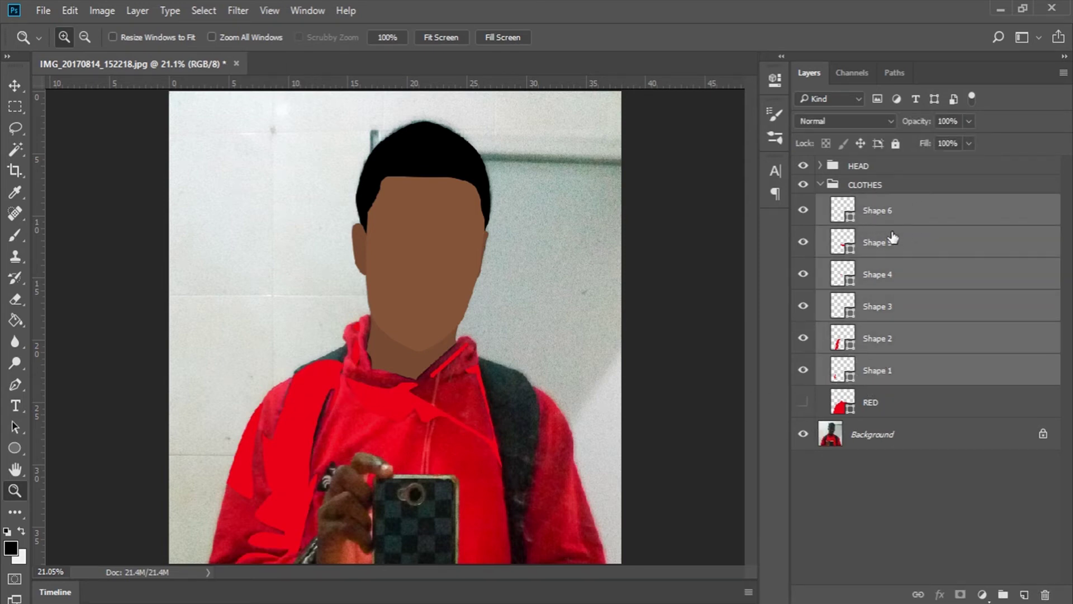
right_click(895, 239)
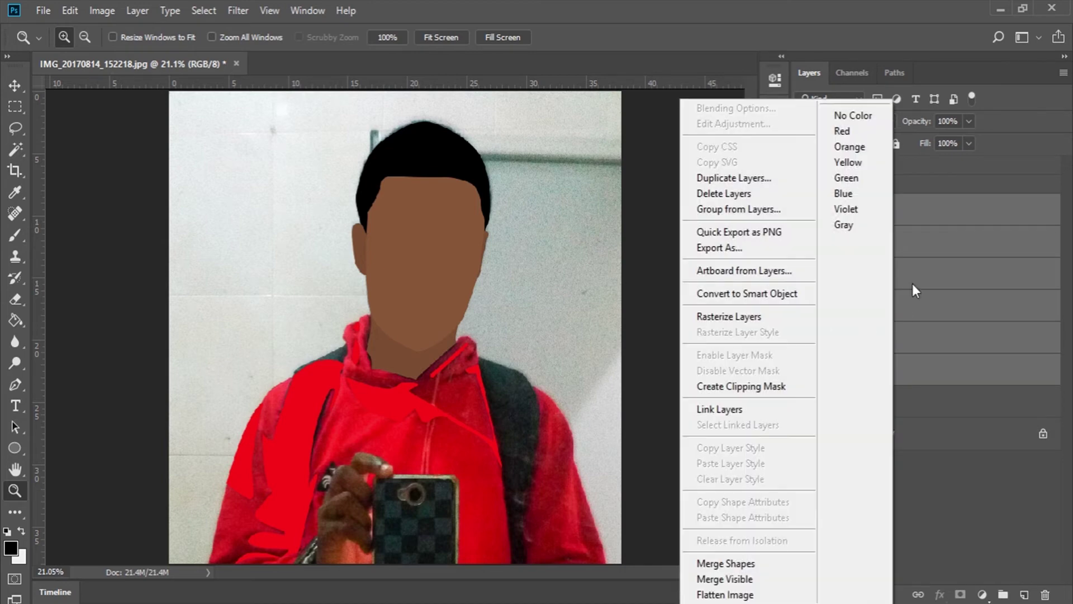
left_click(917, 381)
left_click(911, 376)
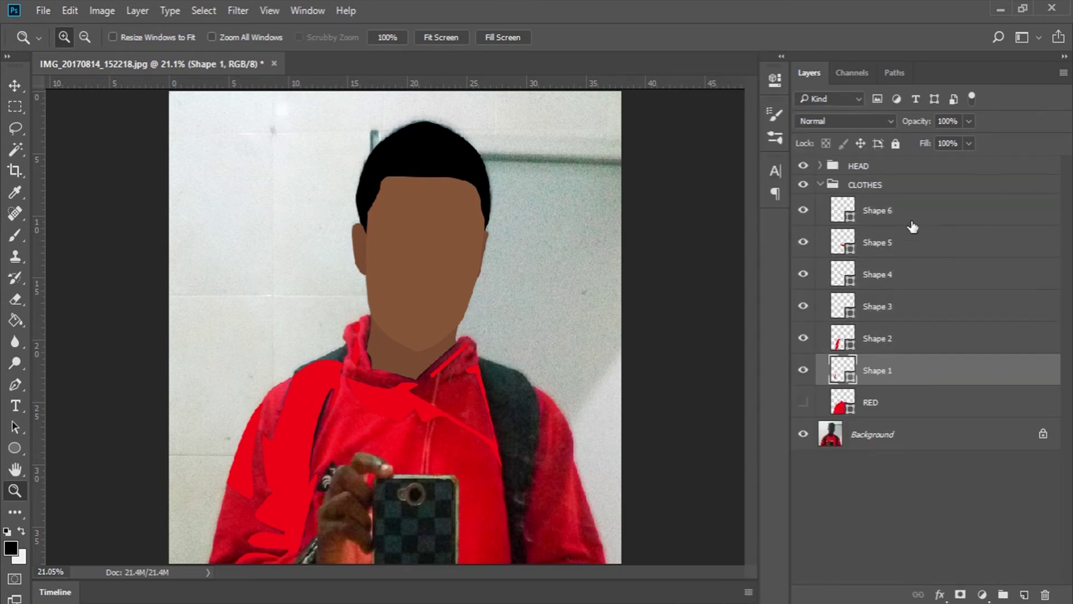
left_click(904, 214, "shift")
right_click(905, 214)
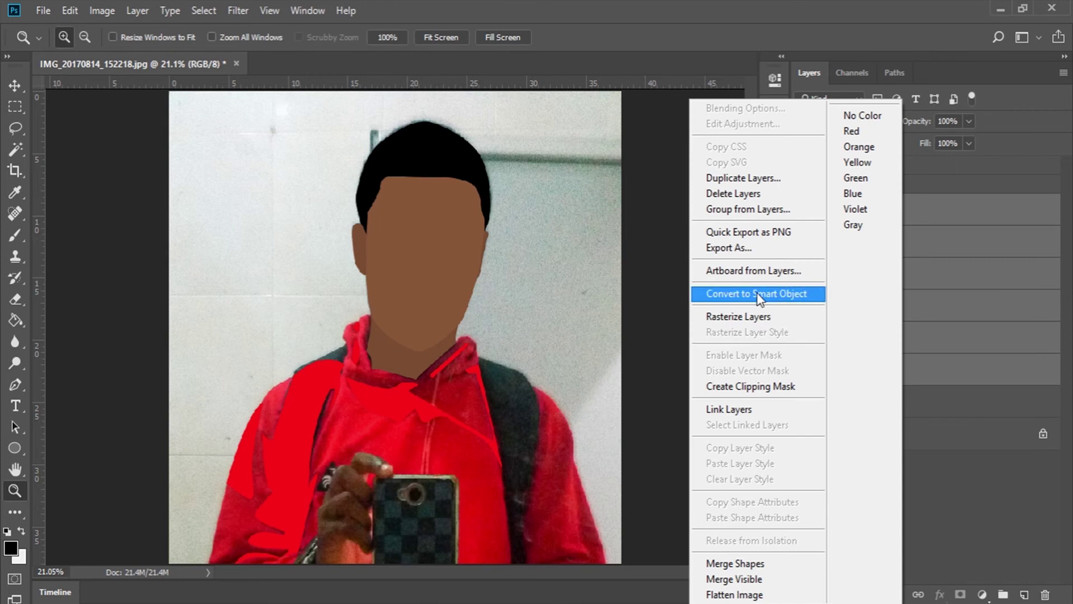
left_click(759, 566)
Recolour the merged shadow shape to dark red #970f19 sampled from the hoodie, and show the RED layer
double_click(840, 213)
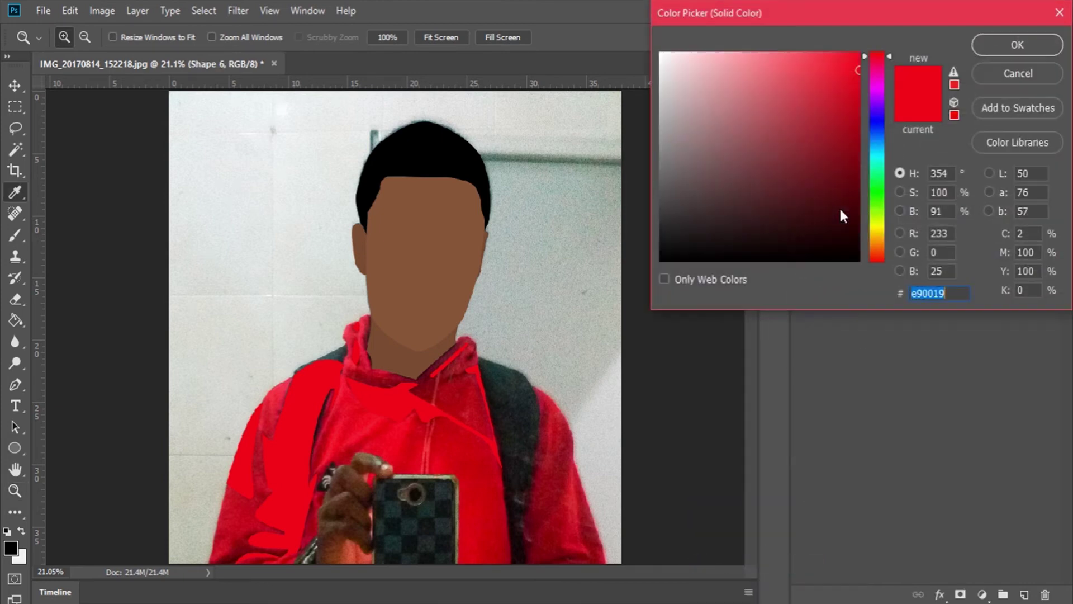
left_click(452, 383)
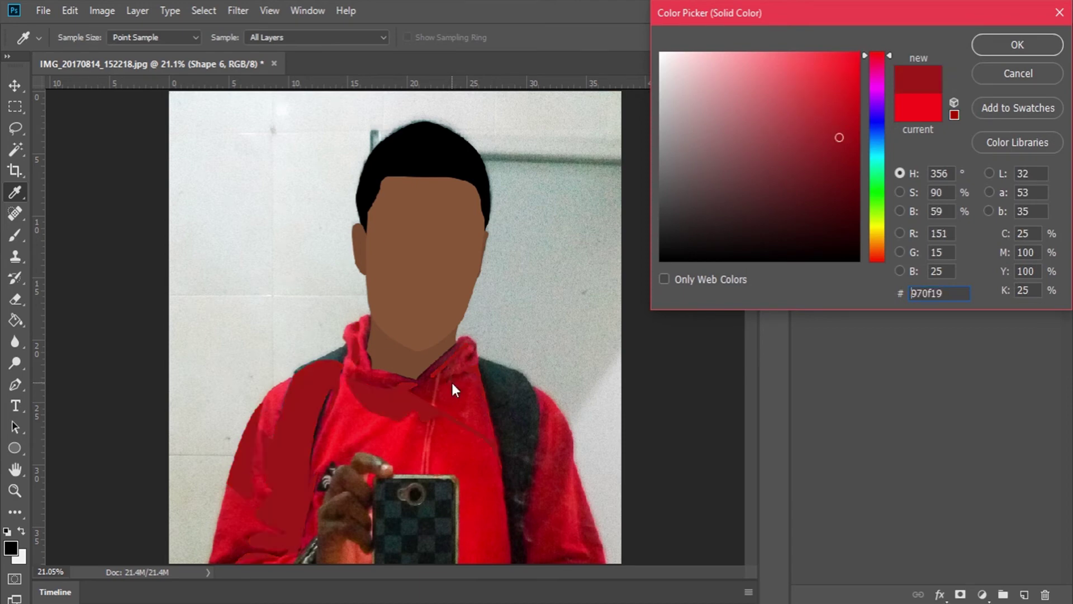
left_click(975, 52)
left_click(803, 242)
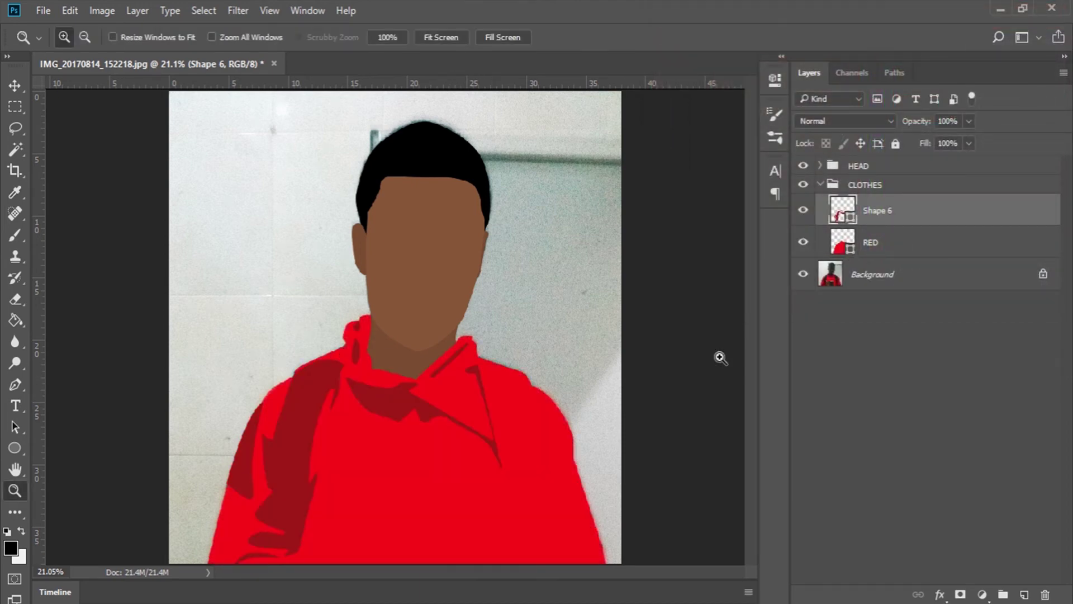
Adjust the merged shadow shape's fill to the more saturated dark red #a60713
left_click(843, 208)
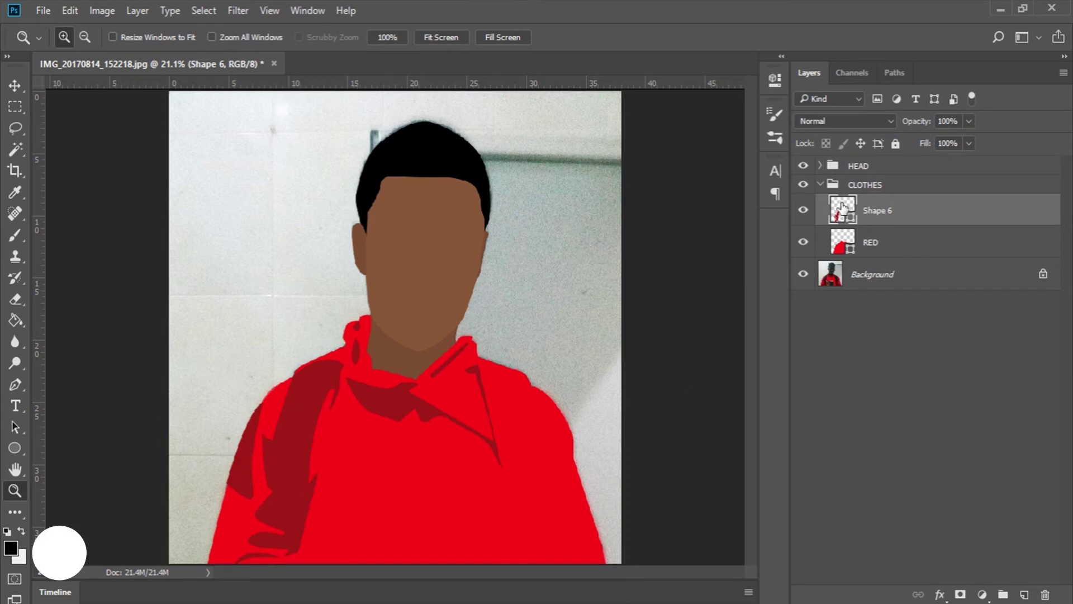
double_click(843, 208)
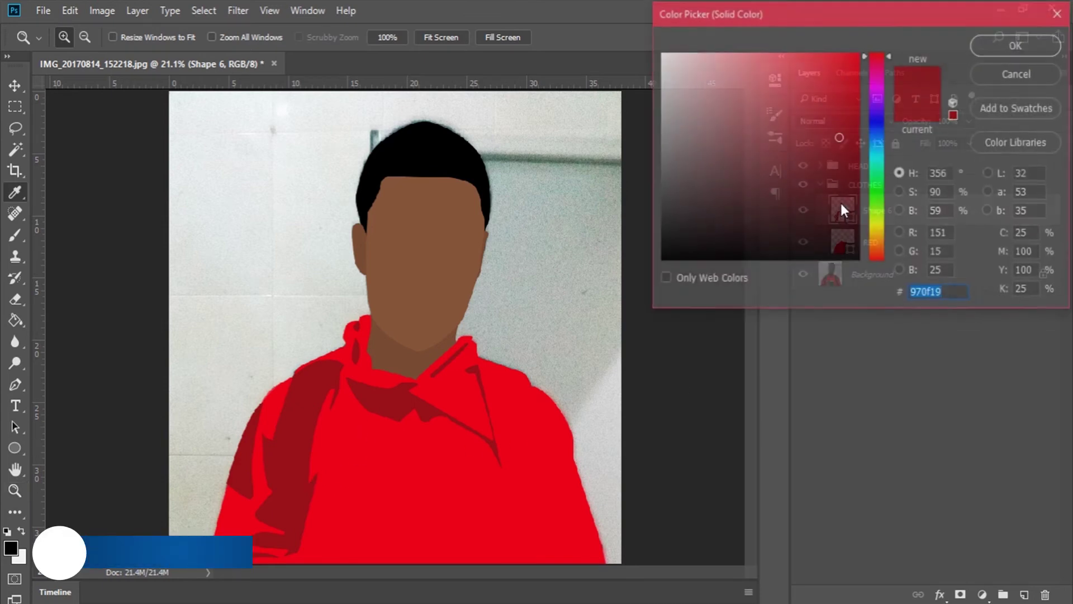
left_click(452, 389)
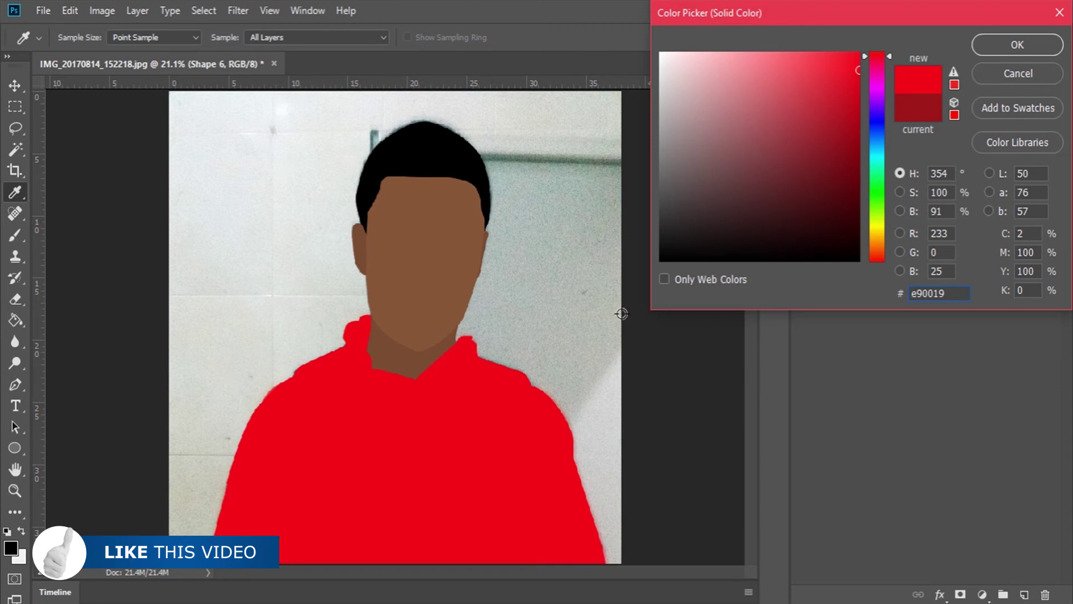
mouse_move(839, 95)
left_mouse_down()
mouse_move(857, 110)
mouse_move(840, 138)
left_mouse_up()
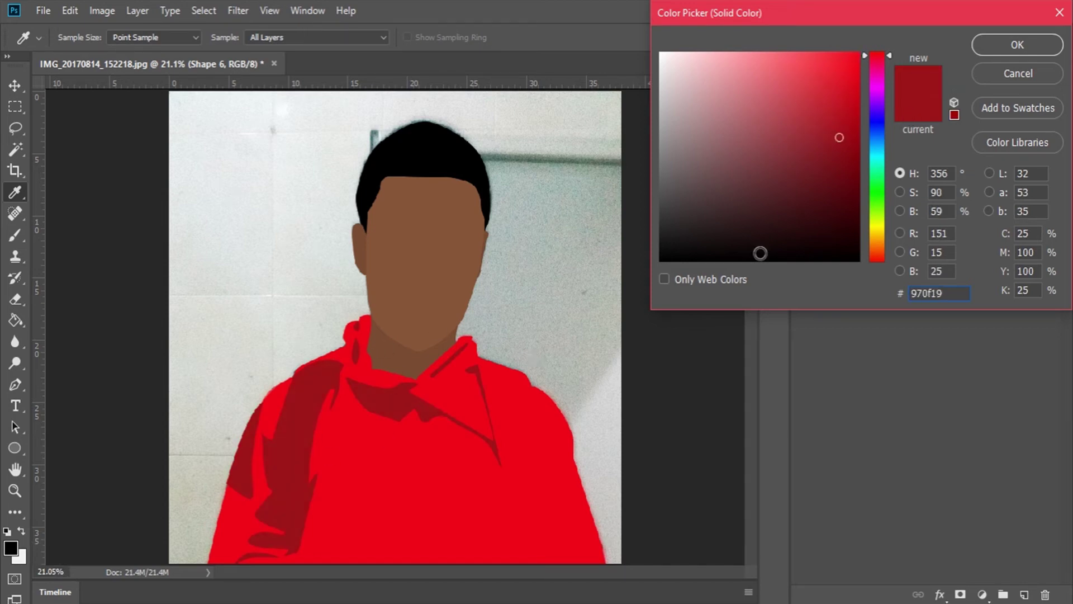
left_click(840, 123)
left_click_drag(840, 122, 852, 125)
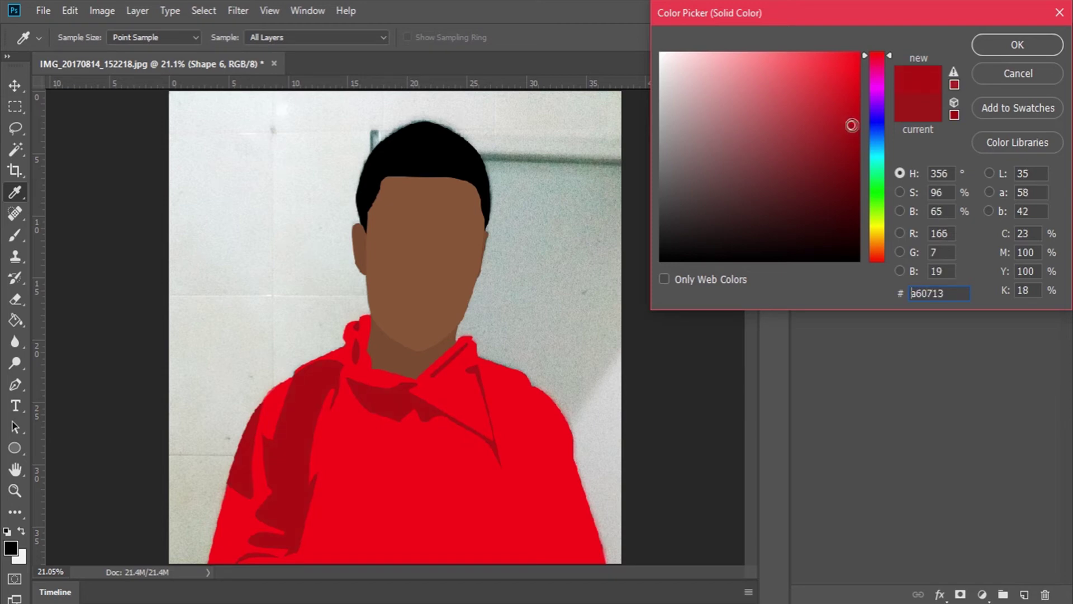
left_click(1001, 53)
left_click(886, 323)
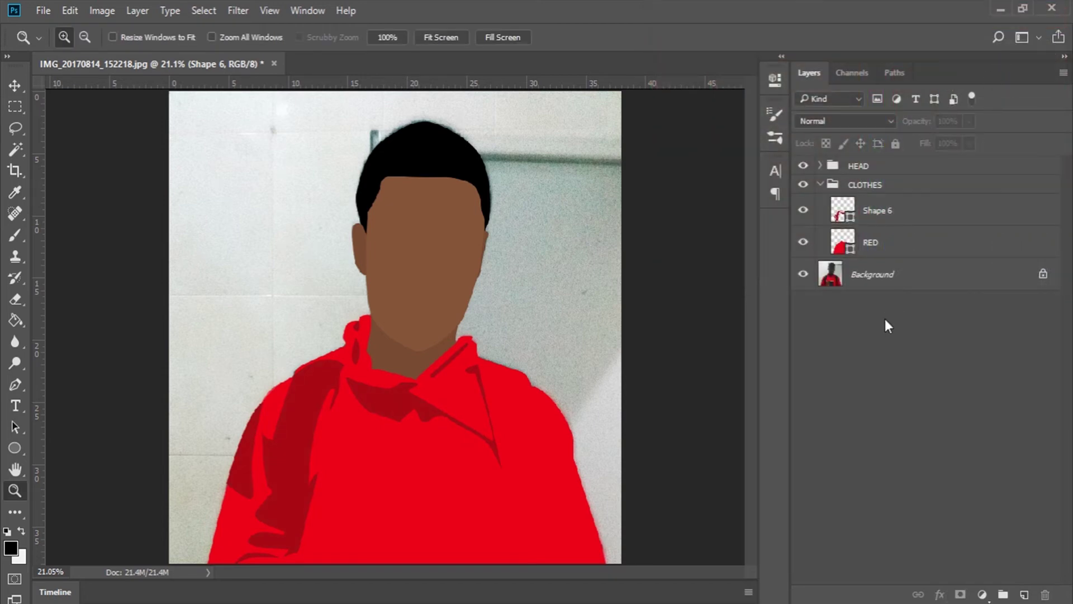
Hide the Shape 6 and RED layers and draw a closed Pen shape about 327 × 796 px over the right sleeve's upper shadow
left_click(804, 210)
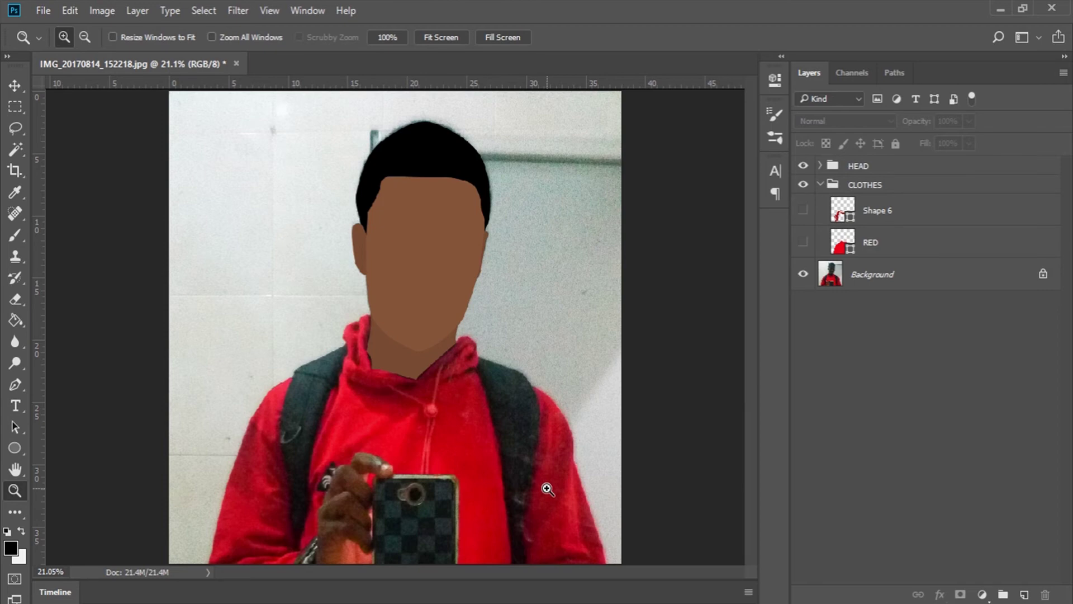
left_click_drag(351, 301, 583, 532)
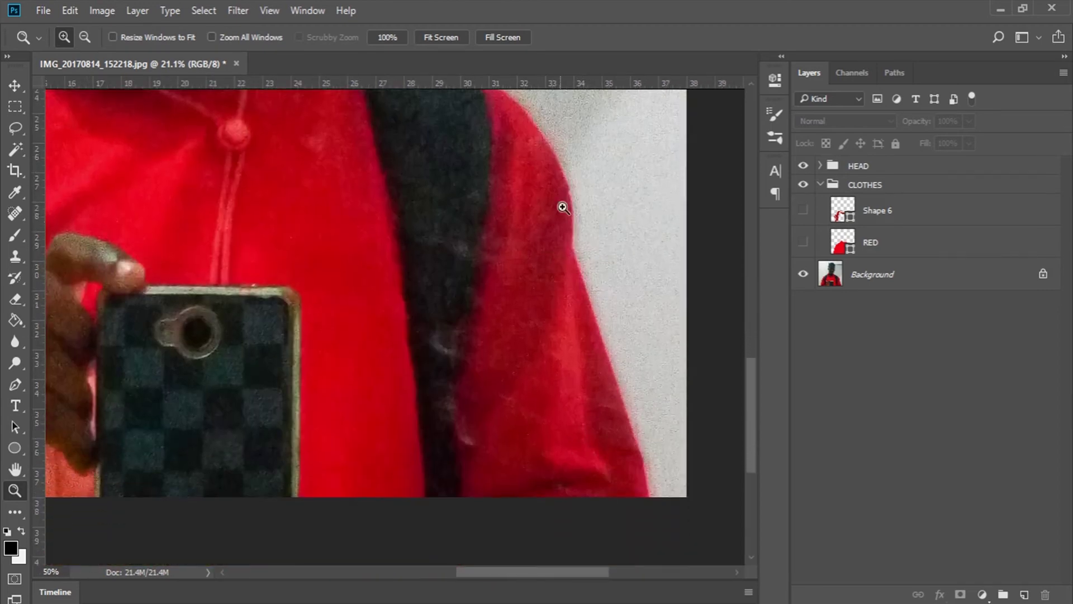
key("p")
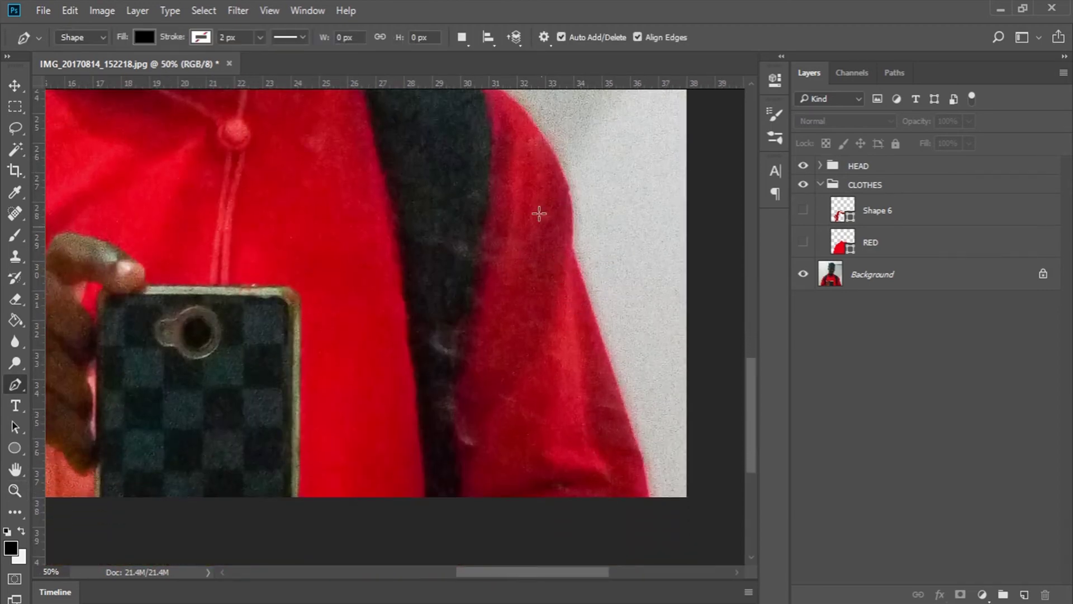
left_click(543, 140)
left_click_drag(489, 335, 457, 374)
left_click_drag(454, 445, 482, 421)
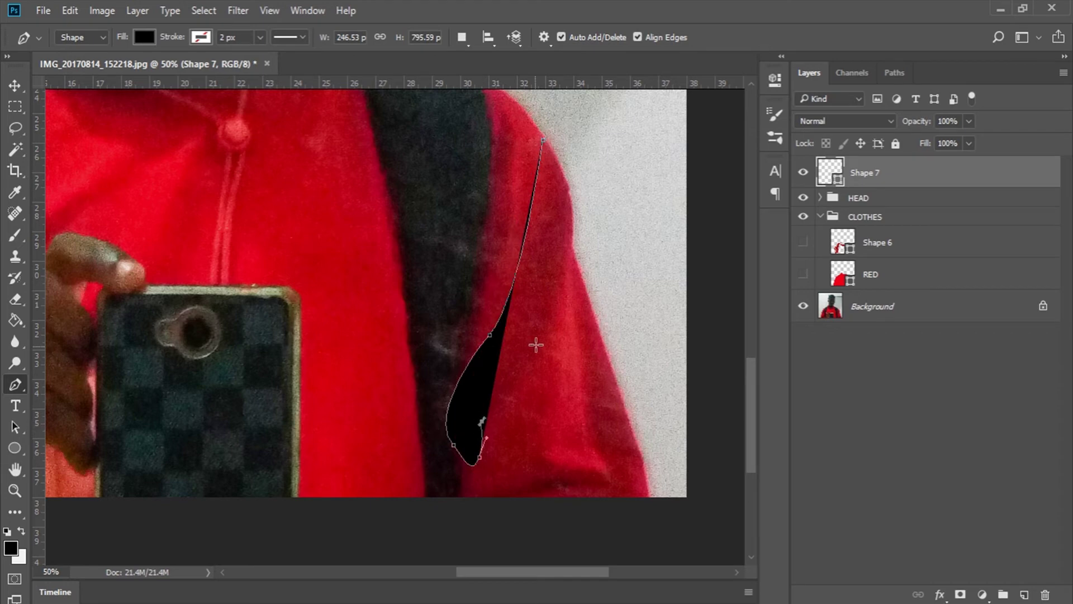
left_click(575, 241)
left_click_drag(544, 140, 528, 131)
key("Return")
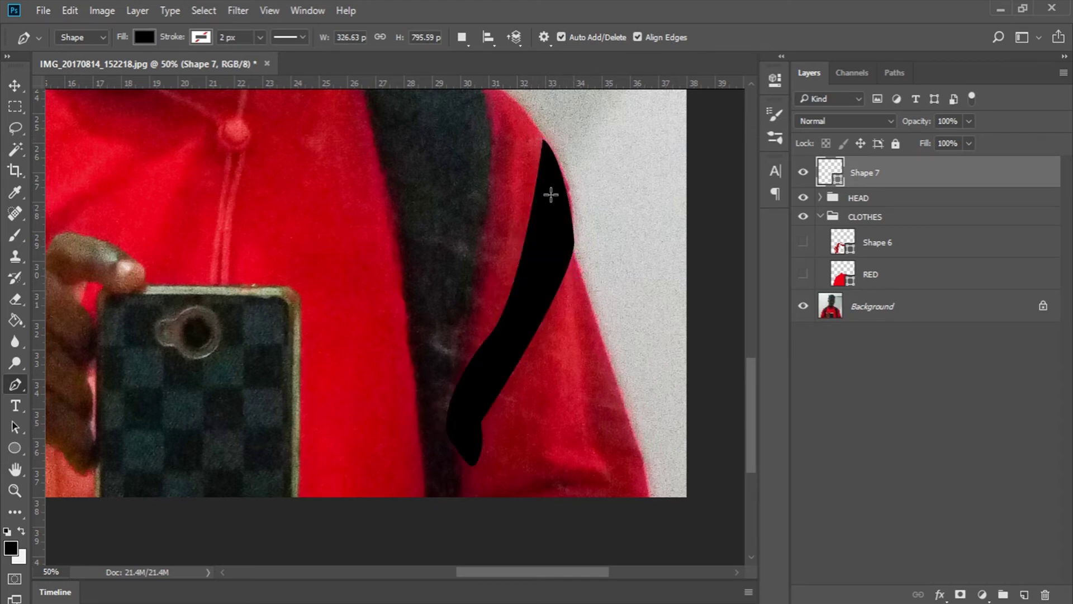
Draw a closed Pen shape about 308 × 534 px over the shadow on the right sleeve's lower outer edge
left_click(587, 291)
left_click(589, 447)
left_click_drag(607, 466, 533, 510)
left_click(561, 479)
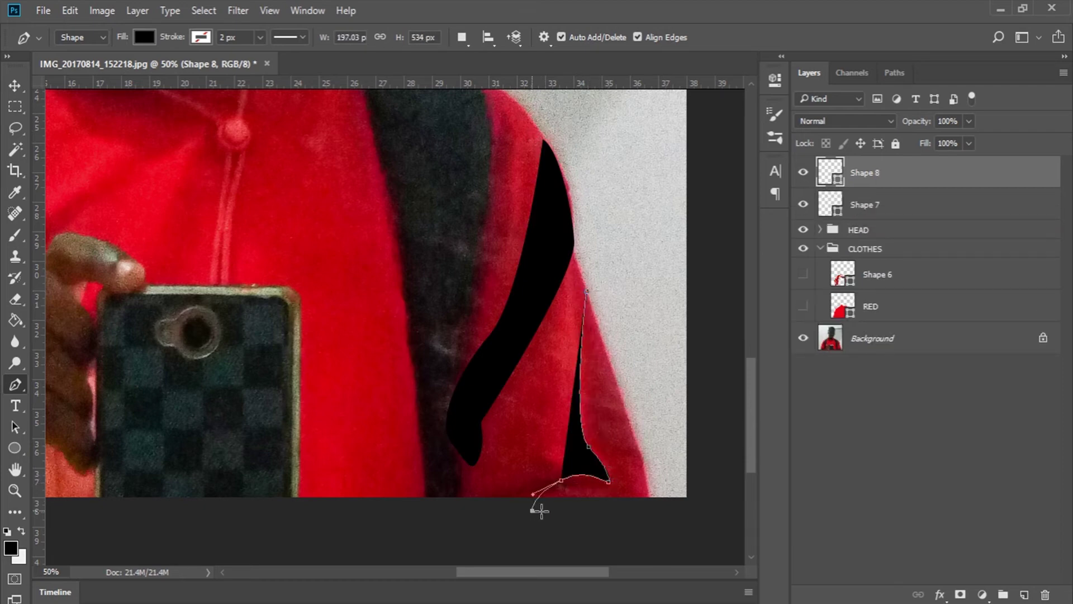
left_click(653, 503)
left_click_drag(587, 291, 576, 266)
key("Return")
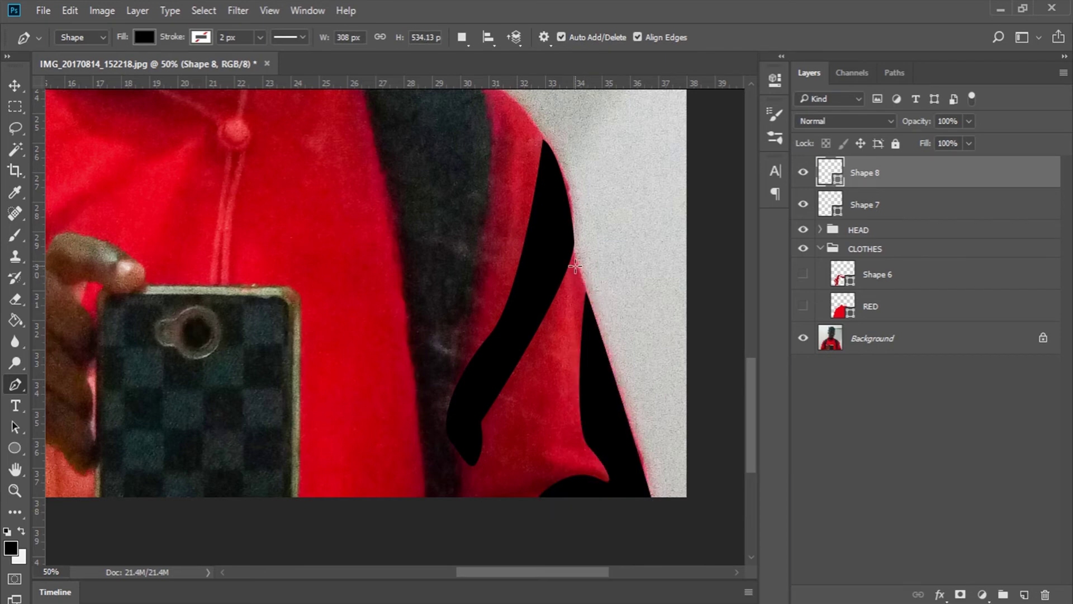
Merge Shape 7 and Shape 8, move the merged layer between Shape 6 and RED in the CLOTHES group, and show Shape 6
key("z")
left_click(441, 38)
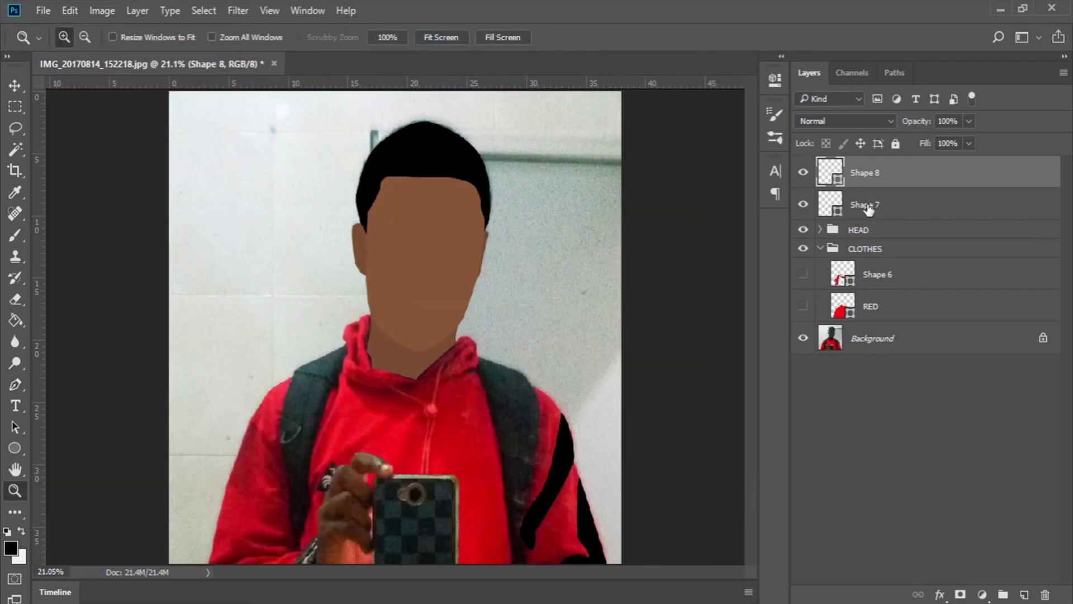
left_click(865, 205, "shift")
right_click(865, 205)
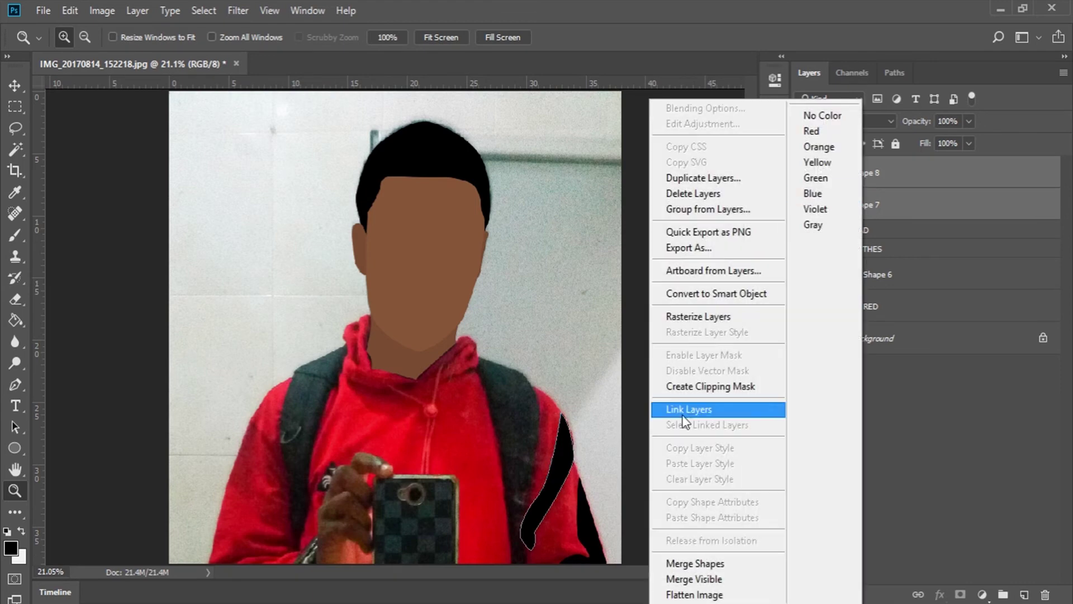
left_click(703, 561)
left_click_drag(892, 178, 887, 257)
left_click(805, 213)
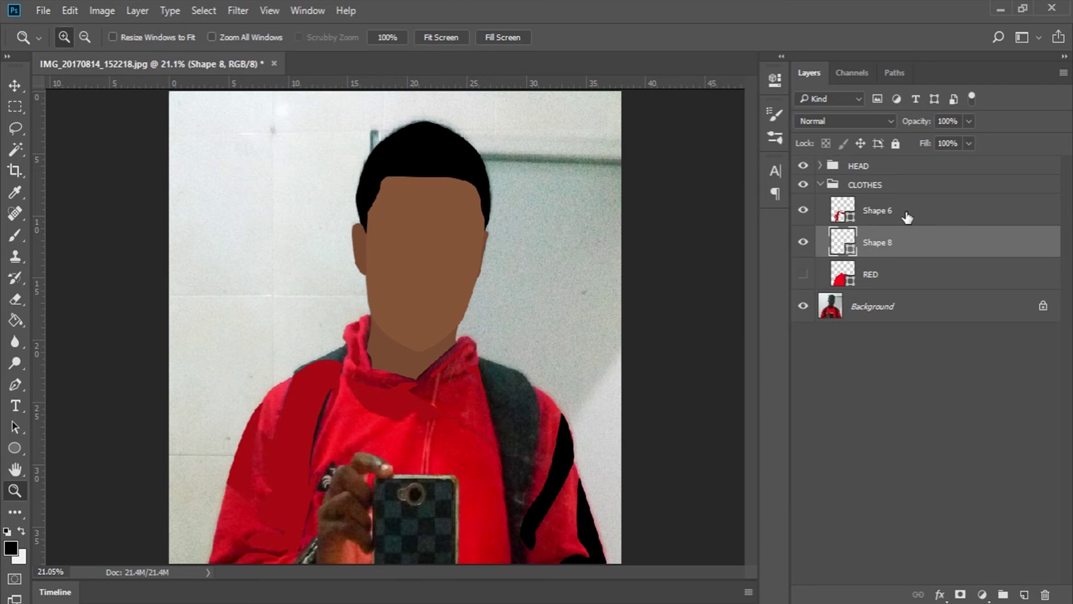
Try merging the sleeve shadow layer with Shape 6, undo the merge, and check both layers separately
left_click(903, 216, "shift")
right_click(865, 211)
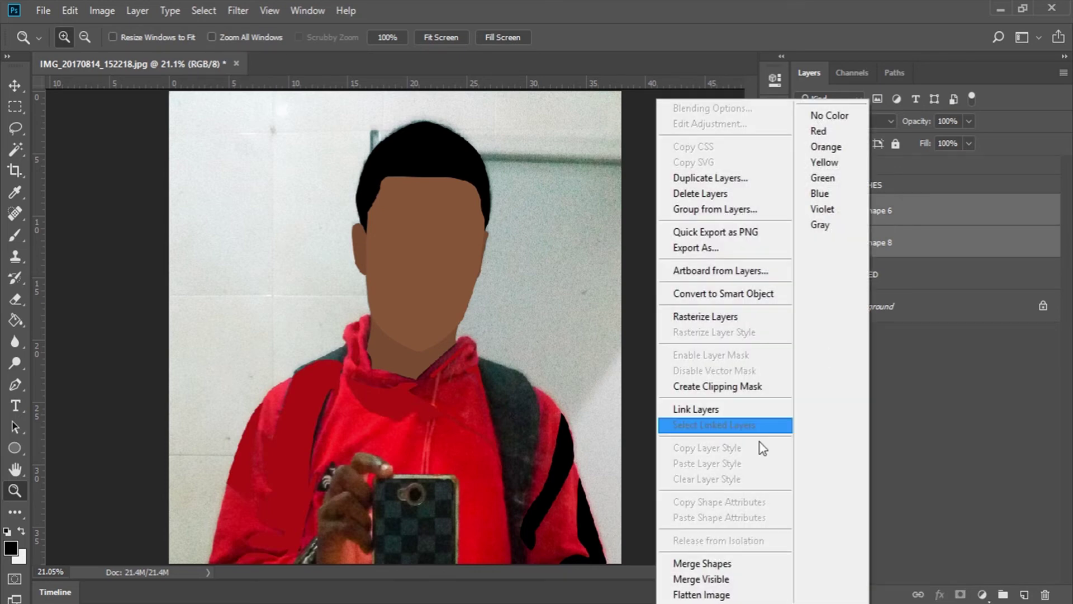
left_click(714, 562)
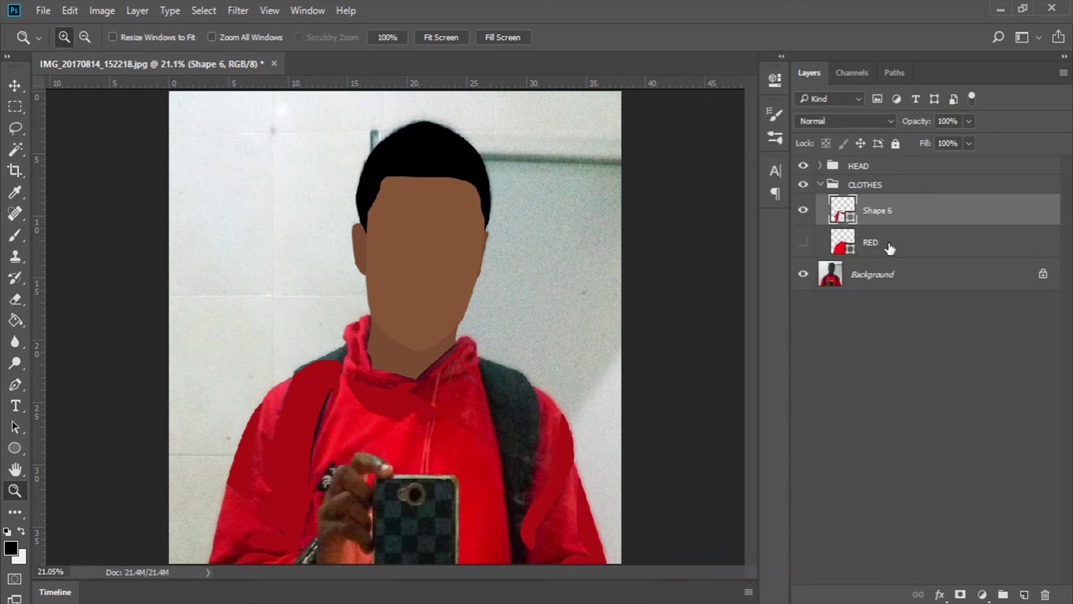
key("ctrl+z")
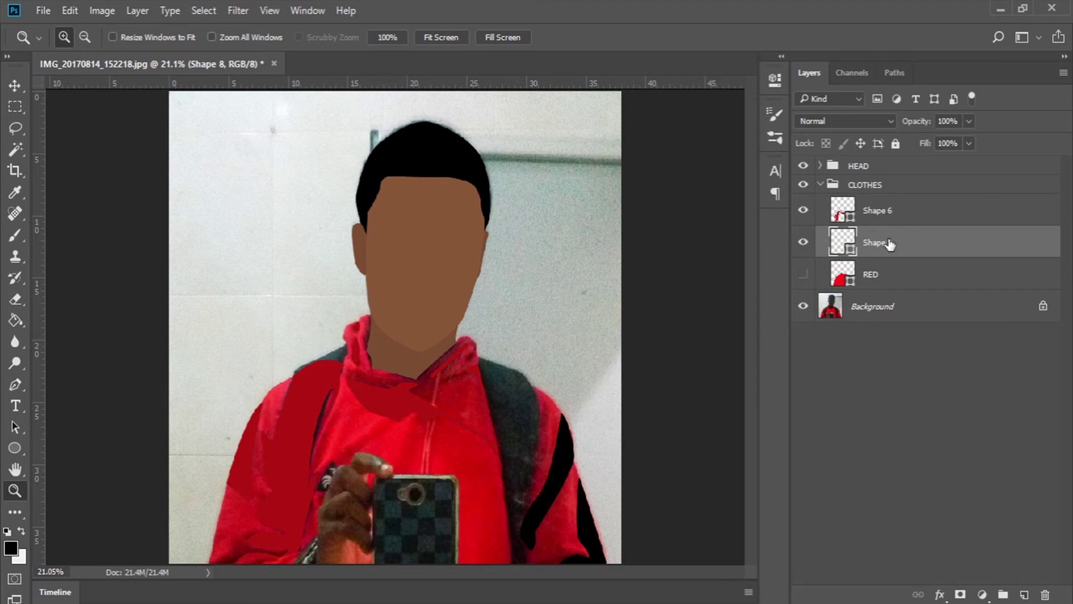
left_click(876, 206)
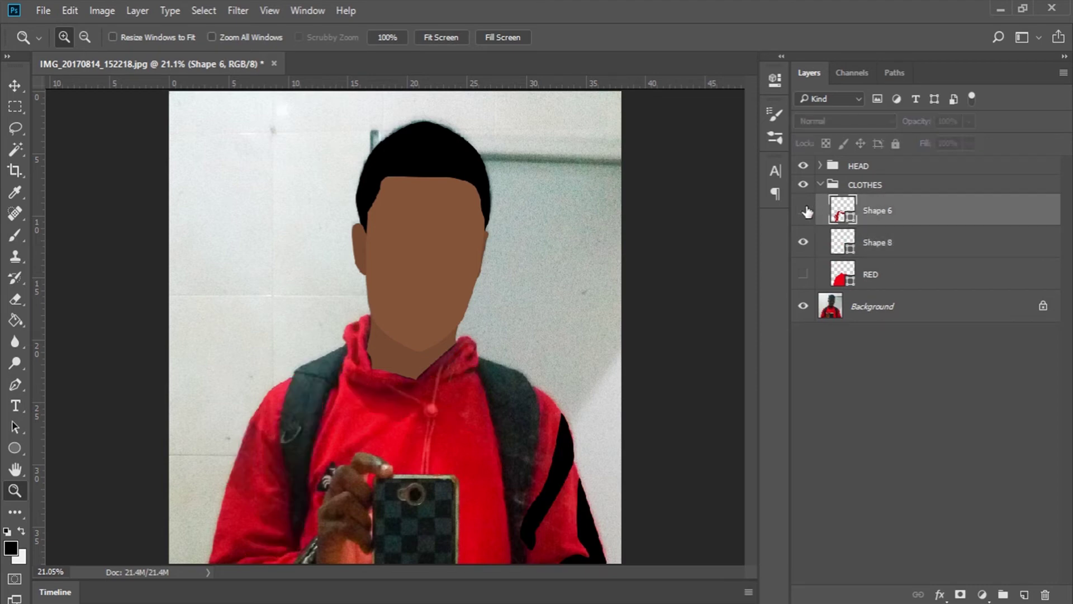
left_click(876, 239)
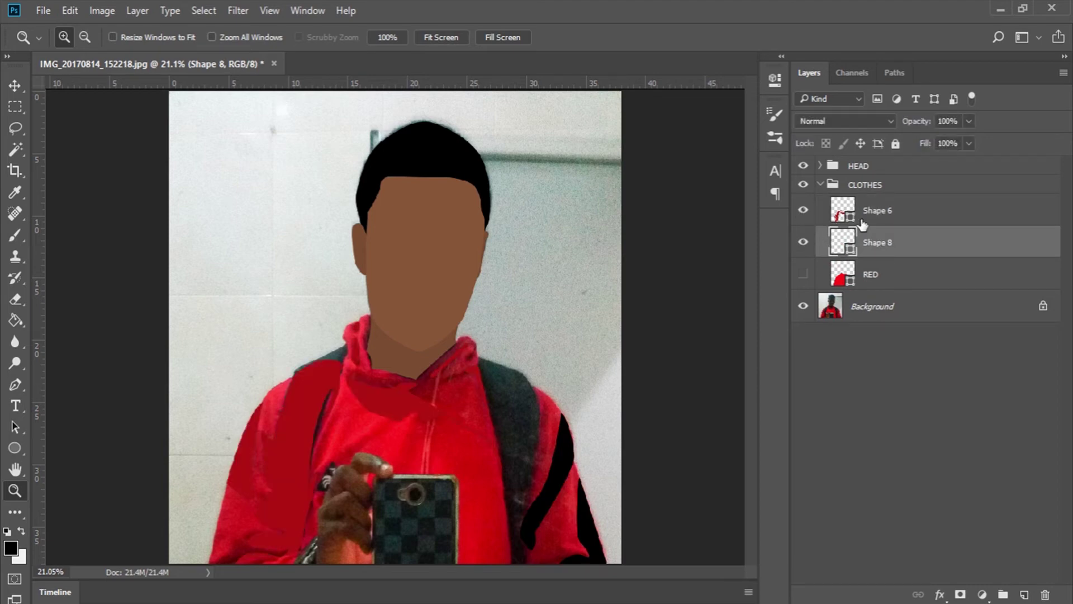
Merge the Shape 8 sleeve shadows with Shape 6 into one shape layer and show the RED layer
left_click(888, 211, "ctrl")
right_click(888, 211)
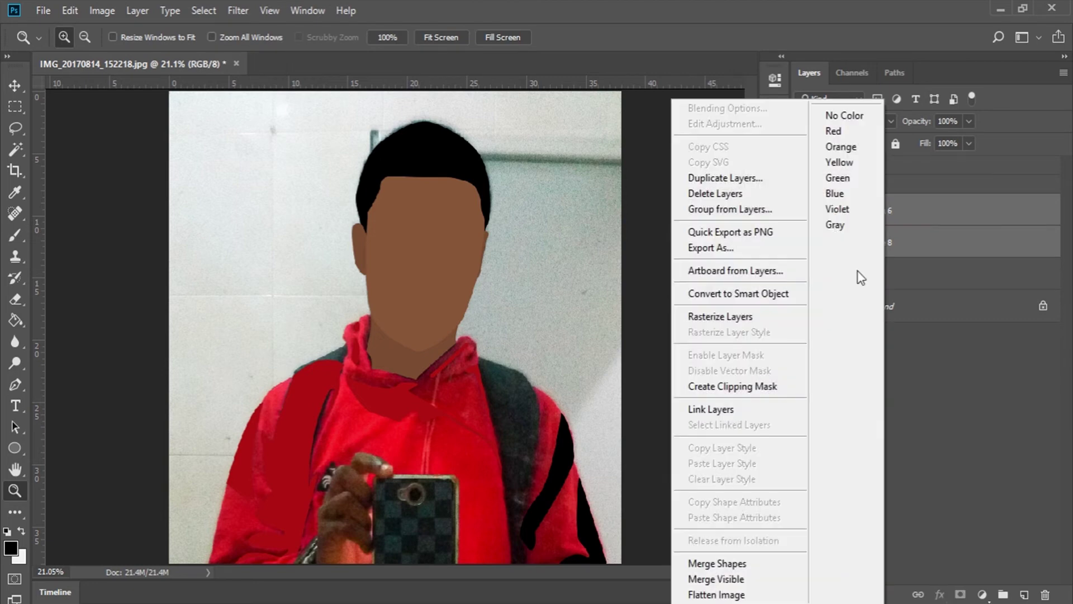
left_click(733, 564)
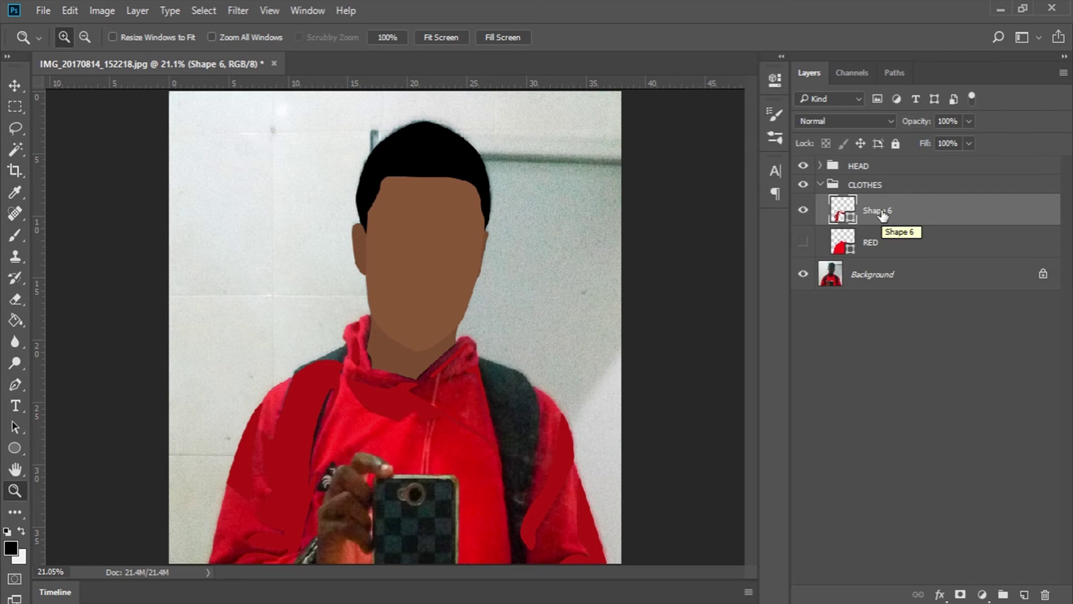
left_click(804, 244)
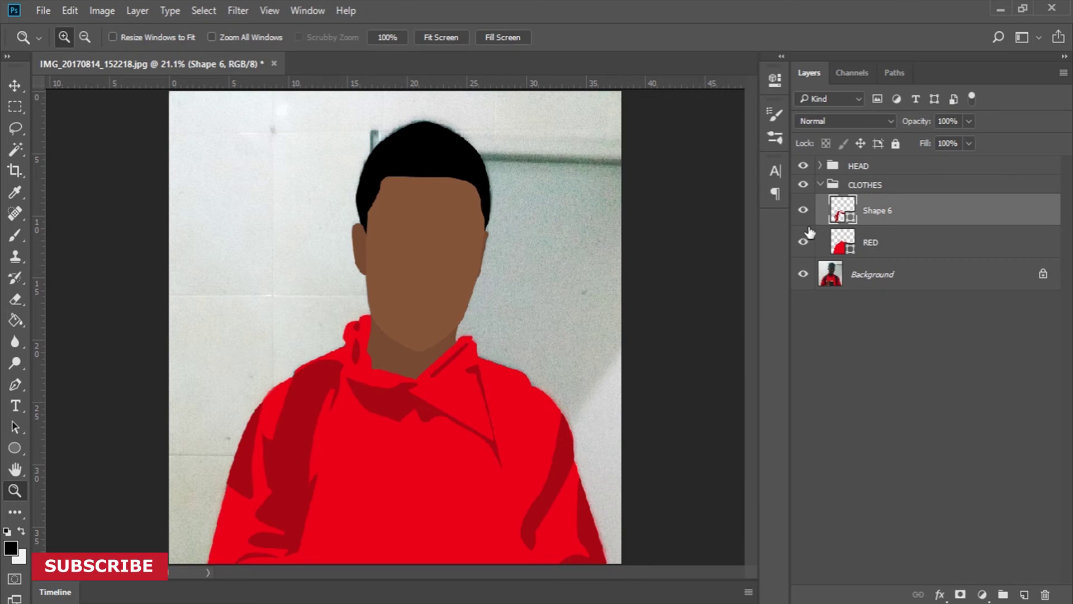
Compare the traced collar with the photo by toggling Shape 6 and RED, leaving both layers hidden
left_click_drag(803, 211, 803, 243)
left_click(804, 242)
left_click(803, 242)
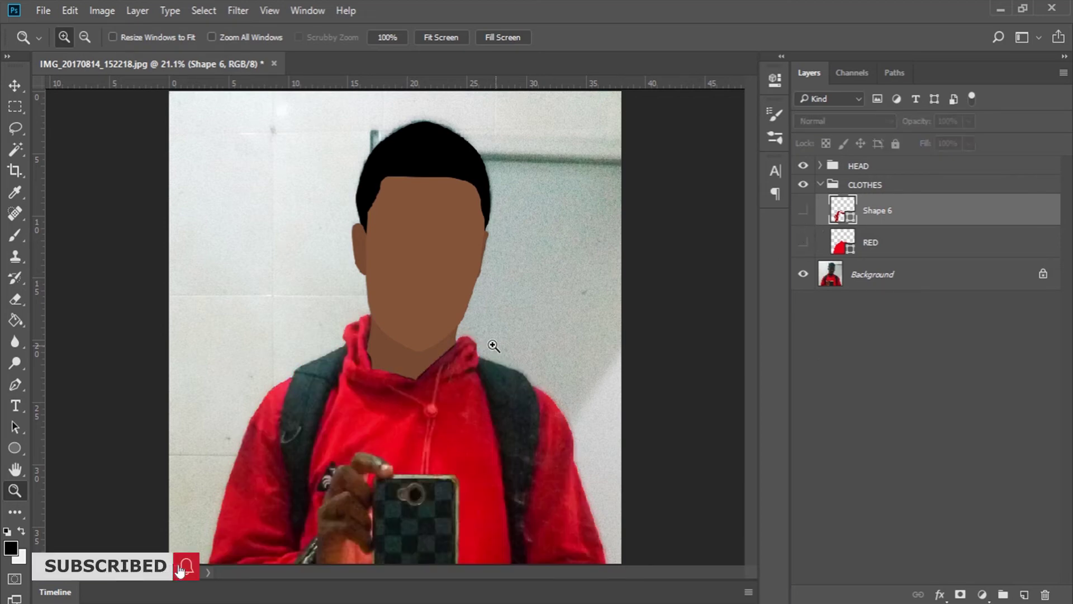
left_click_drag(320, 321, 494, 424)
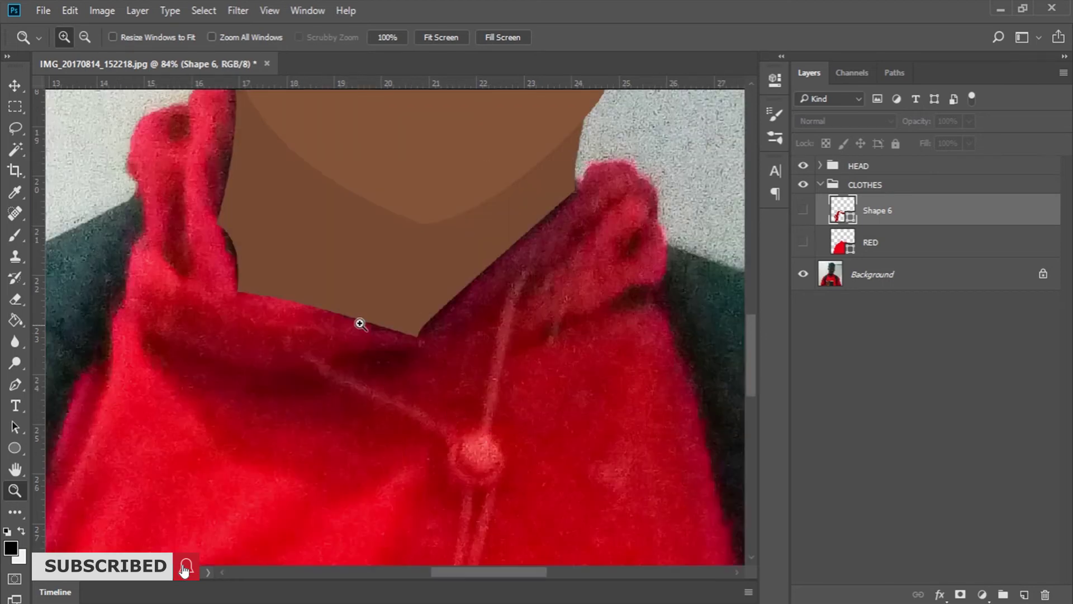
scroll(360, 319, "up", 3)
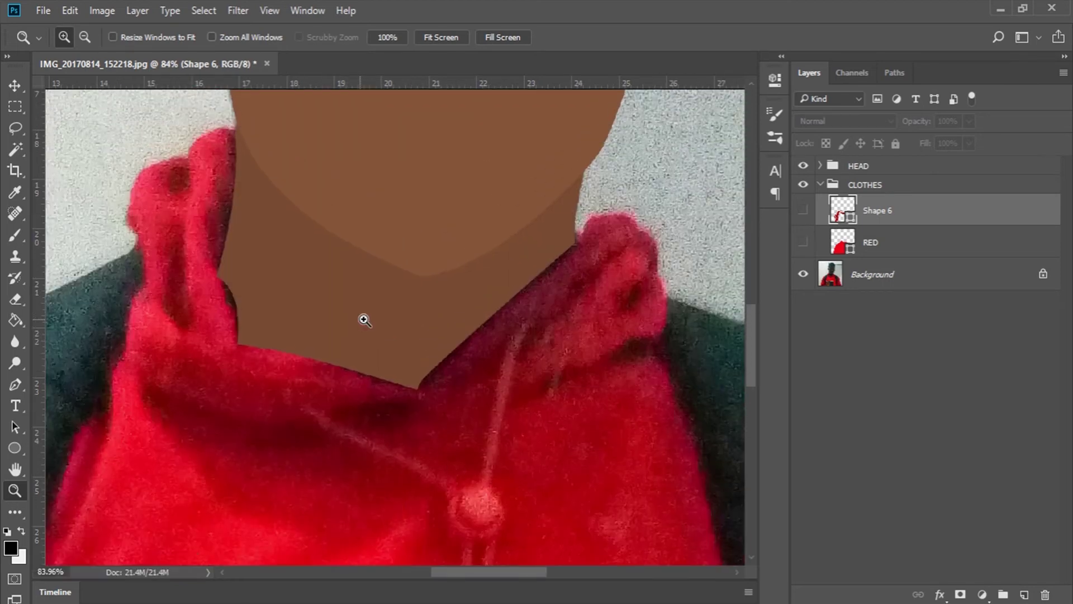
left_click(803, 211)
left_click(803, 242)
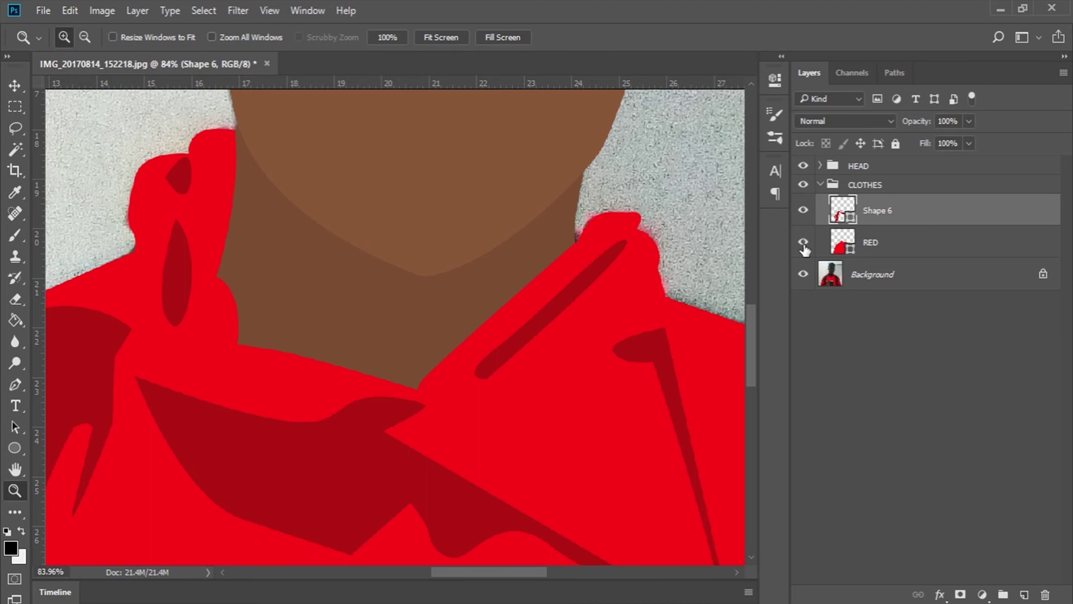
left_click_drag(805, 242, 803, 211)
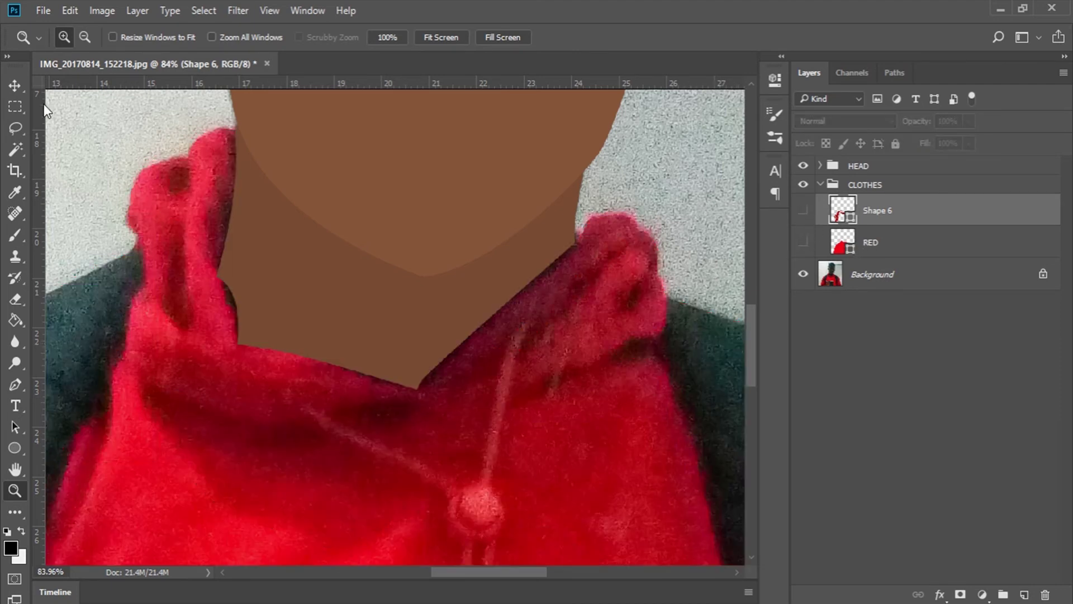
Set the Pen tool to Path mode and, with the Brush active, add a new empty layer above Shape 6 in CLOTHES
left_click(14, 385)
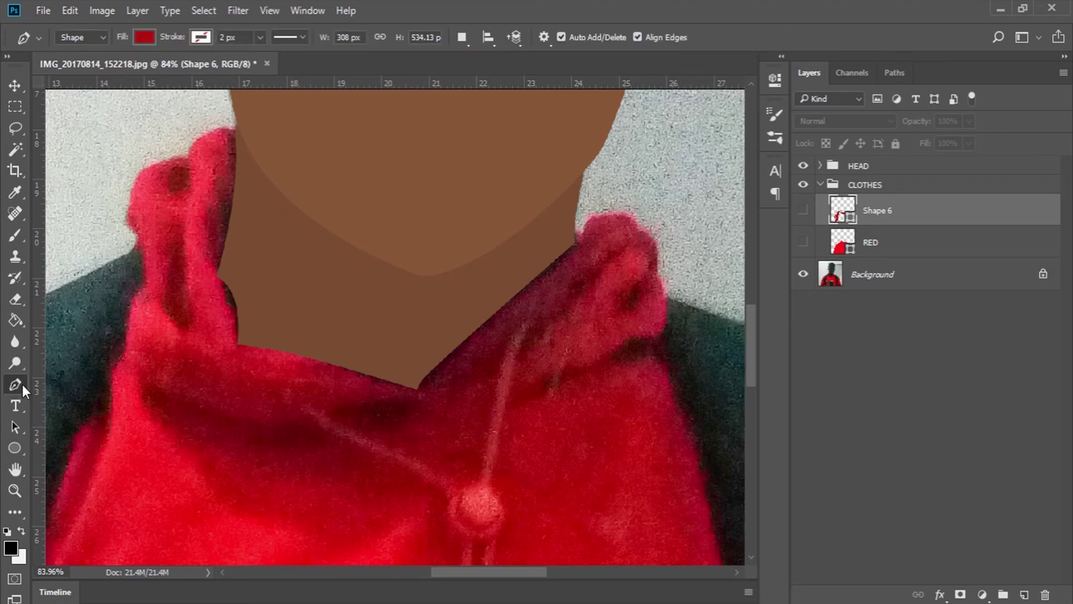
left_click(70, 37)
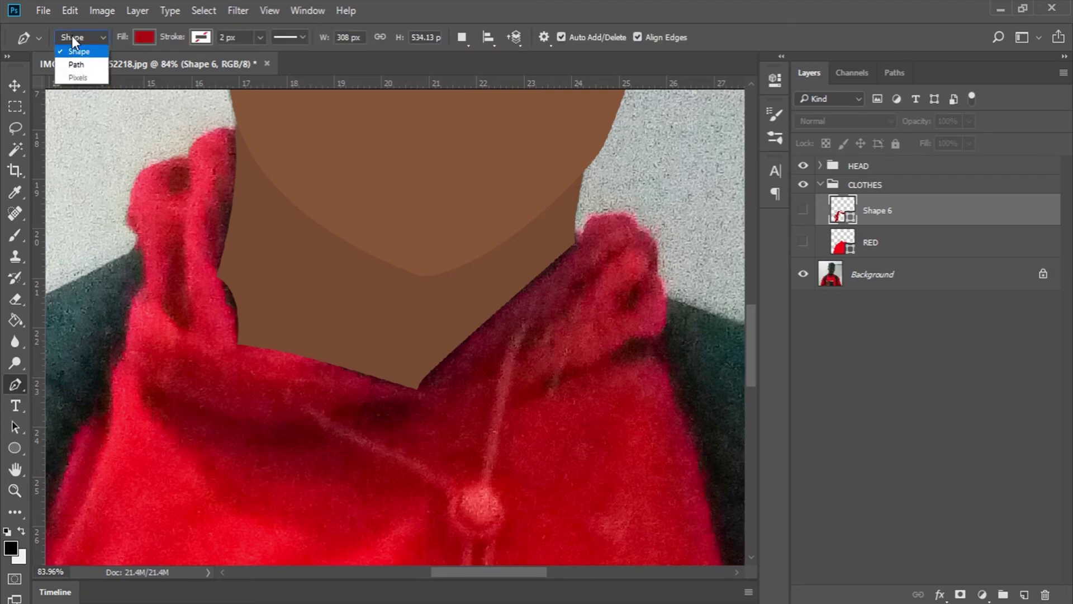
left_click(82, 67)
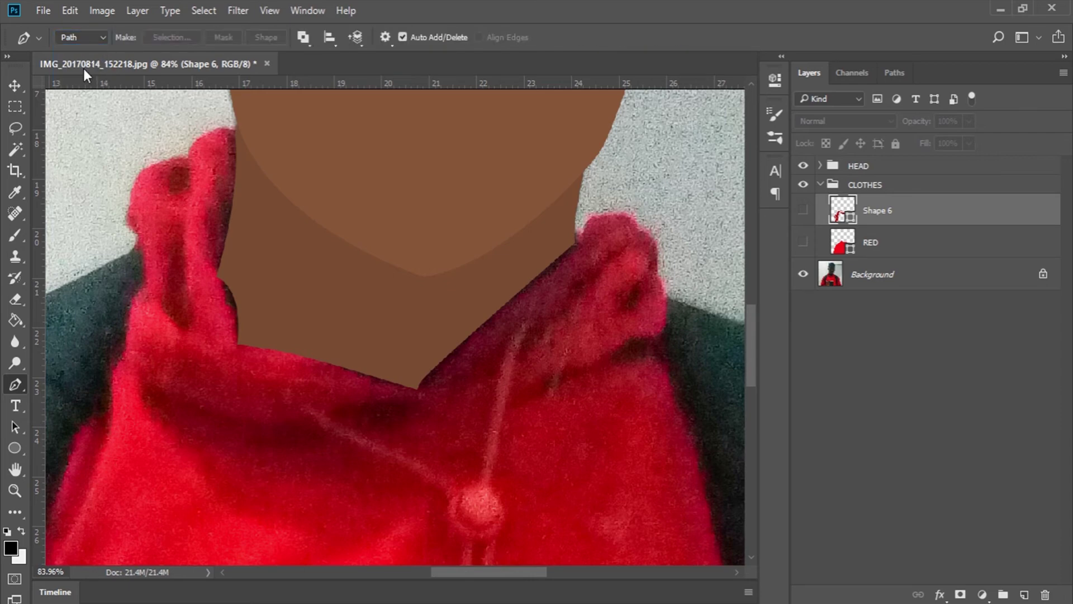
scroll(216, 180, "down", 1)
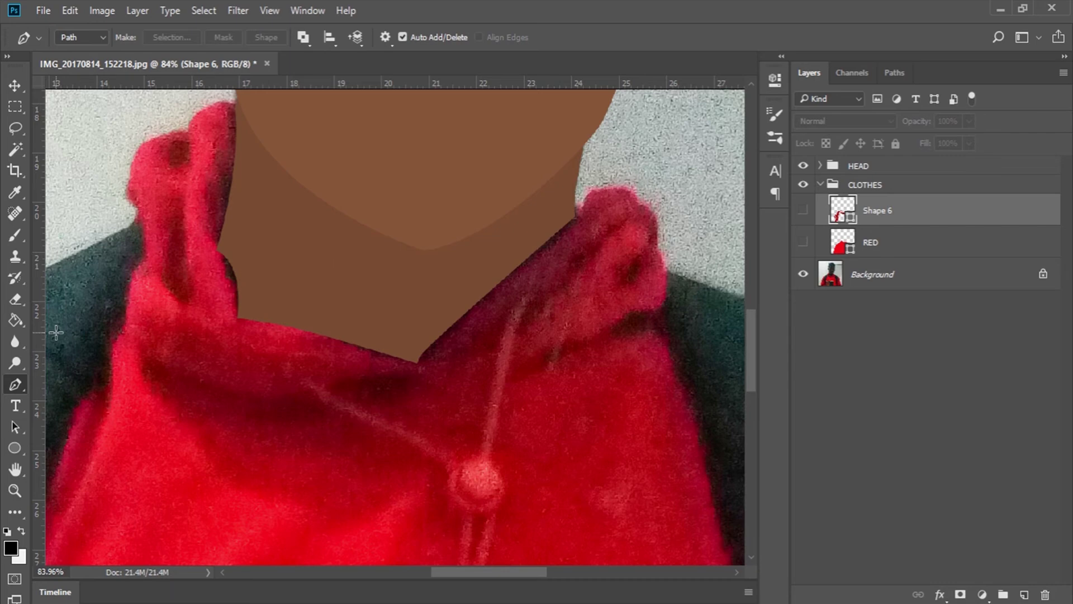
left_click(15, 234)
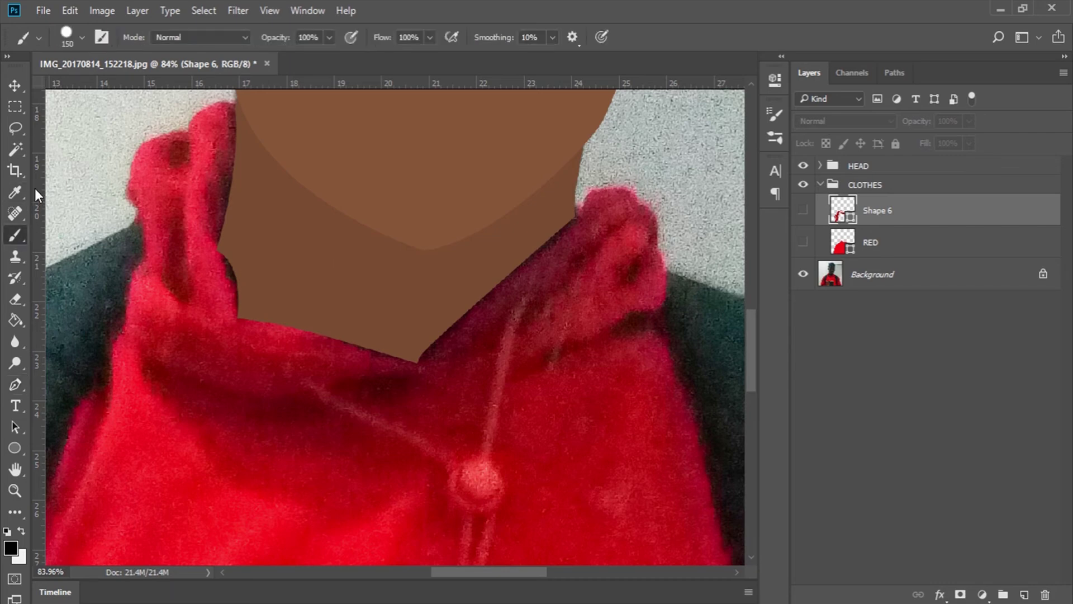
left_click(1025, 596)
Undo the oversized test brush stroke and reduce the brush size to 5 px
mouse_move(315, 270)
left_mouse_down()
mouse_move(340, 345)
mouse_move(306, 268)
mouse_move(258, 381)
mouse_move(207, 401)
mouse_move(414, 449)
mouse_move(387, 458)
mouse_move(430, 485)
left_mouse_up()
key("ctrl+z")
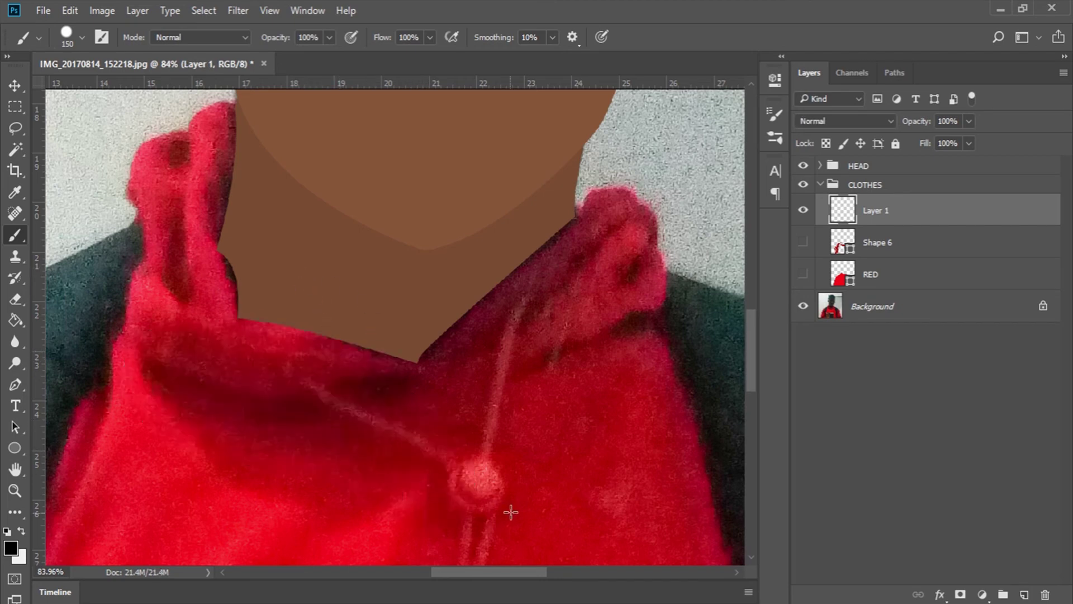
key("bracketleft")
key("bracketleft")
key("bracketleft")
key("bracketleft")
key("bracketleft")
key("bracketleft")
key("bracketleft")
key("bracketleft")
key("bracketleft")
key("bracketleft")
key("bracketleft")
key("bracketleft")
Try painting the right collar fold freehand in black with the 5 px brush and undo it
mouse_move(632, 324)
left_mouse_down()
mouse_move(576, 336)
mouse_move(513, 379)
mouse_move(608, 330)
mouse_move(529, 362)
left_mouse_up()
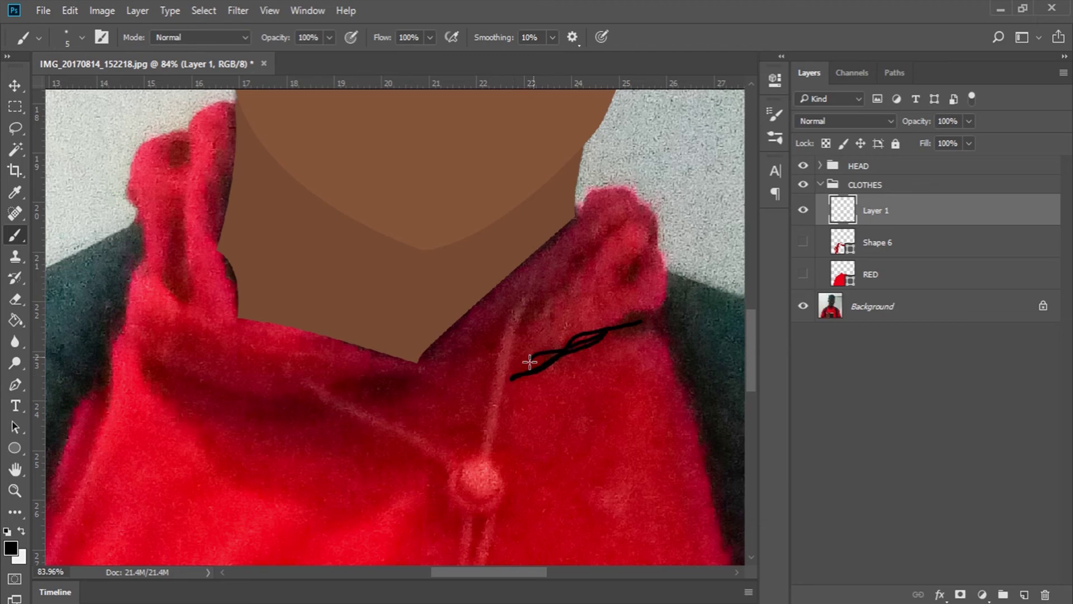
key("ctrl+z")
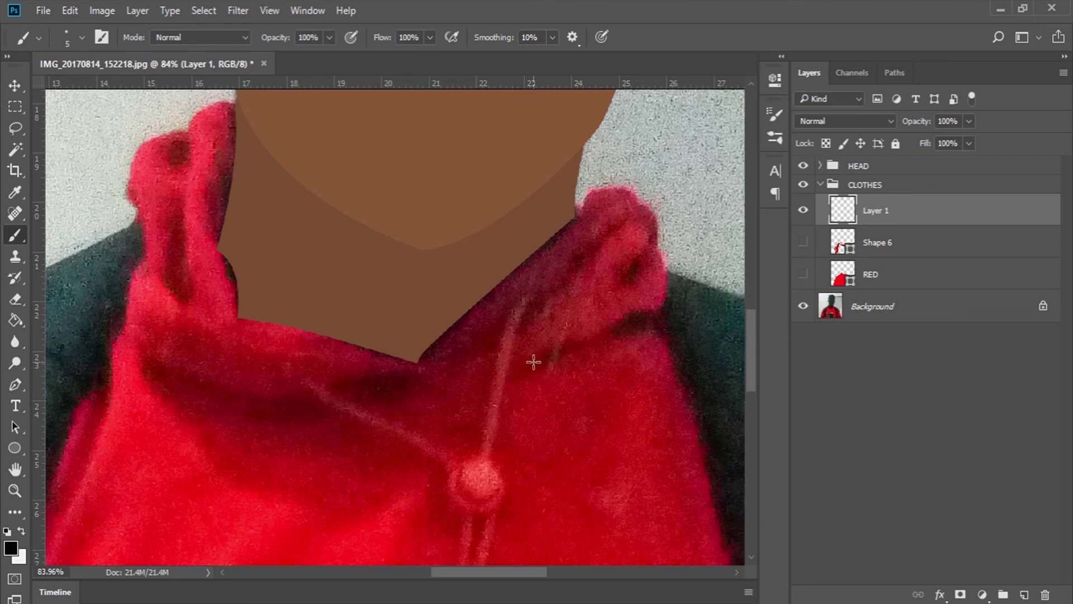
left_click_drag(754, 335, 753, 356)
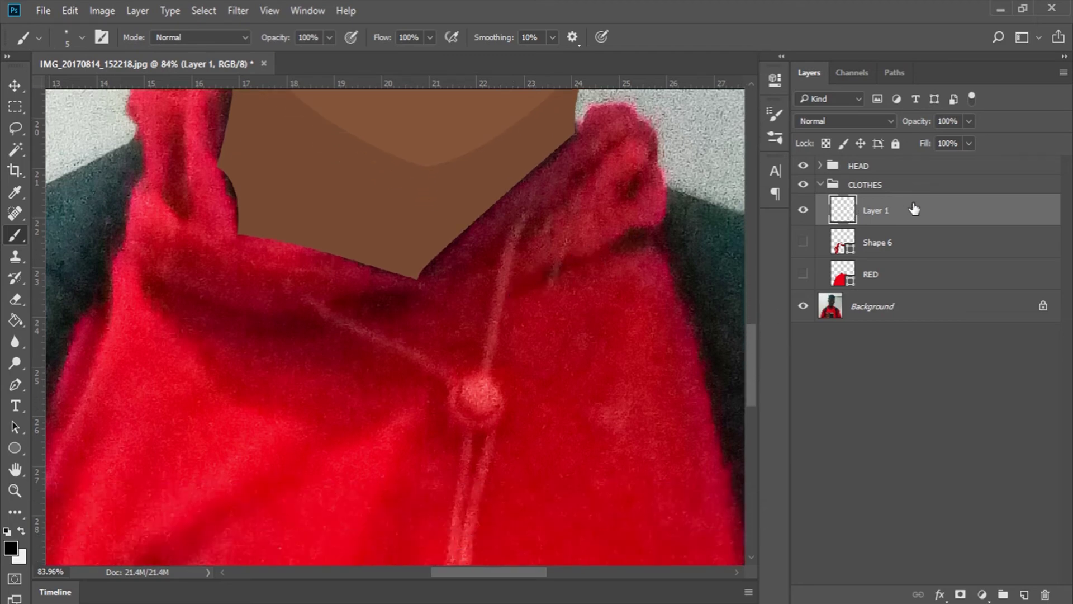
Draw an open curved Pen path along the hoodie's collar fold below the neck, ending just under the neckline's point
left_click(13, 388)
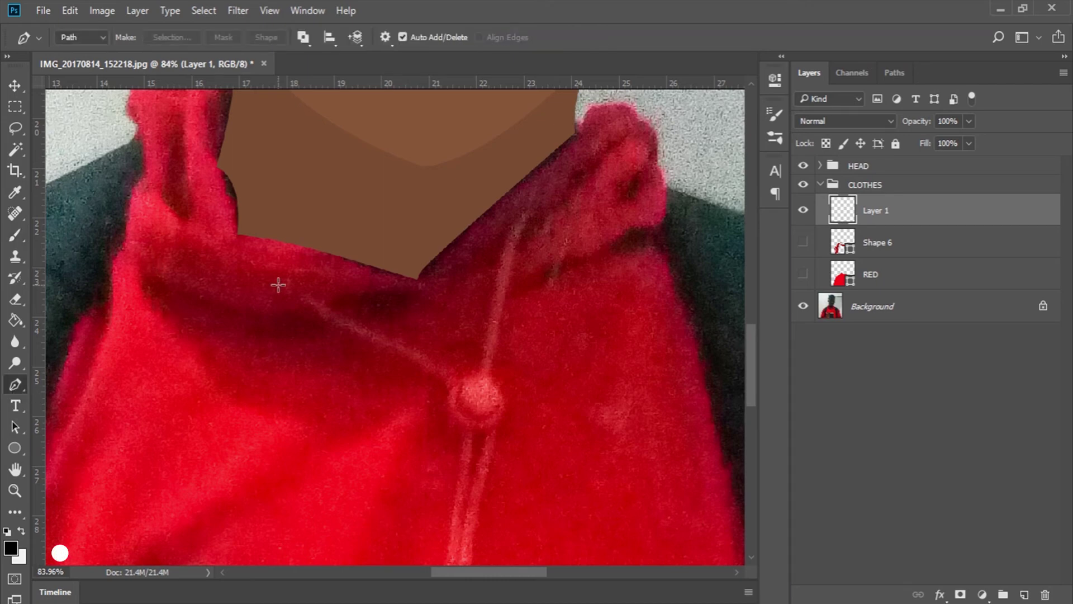
scroll(278, 285, "up", 3)
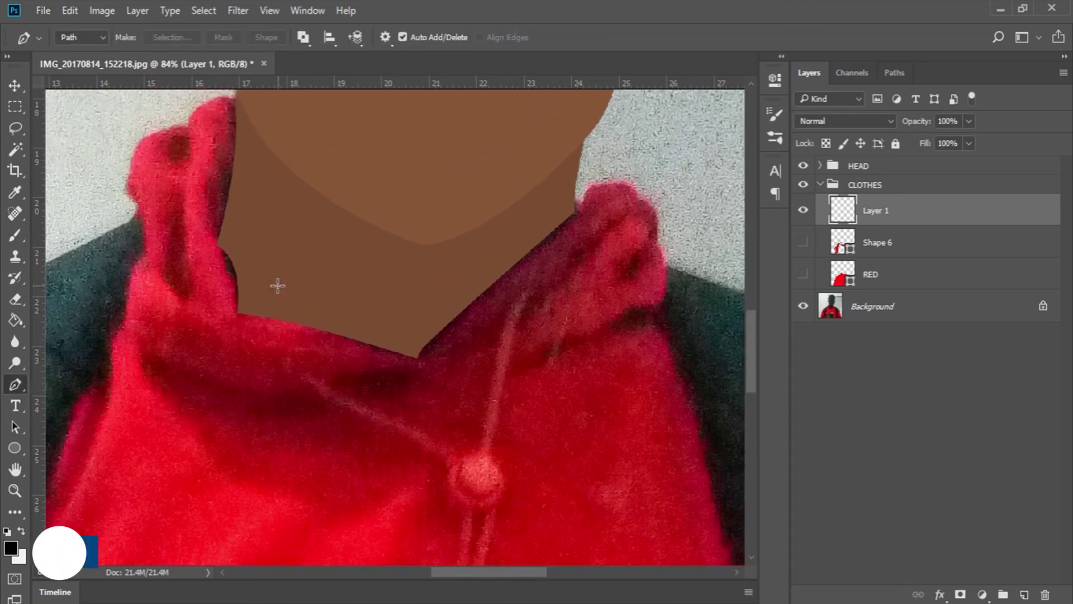
left_click(138, 347)
left_click_drag(405, 374, 557, 309)
left_click(405, 375)
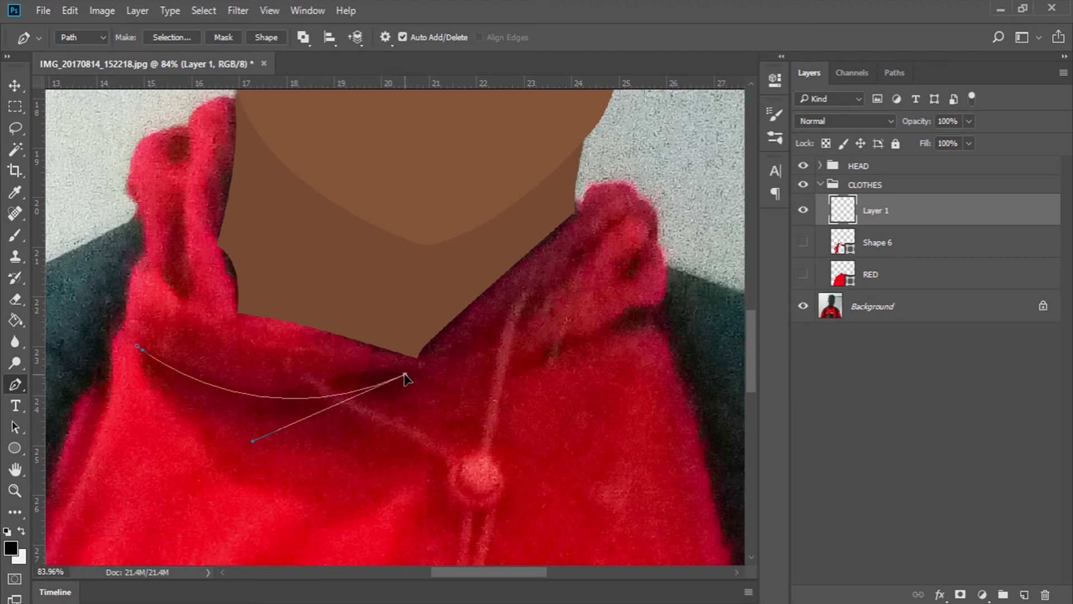
Stroke the collar fold path on Layer 1 with the black Brush and dismiss the path
right_click(519, 183)
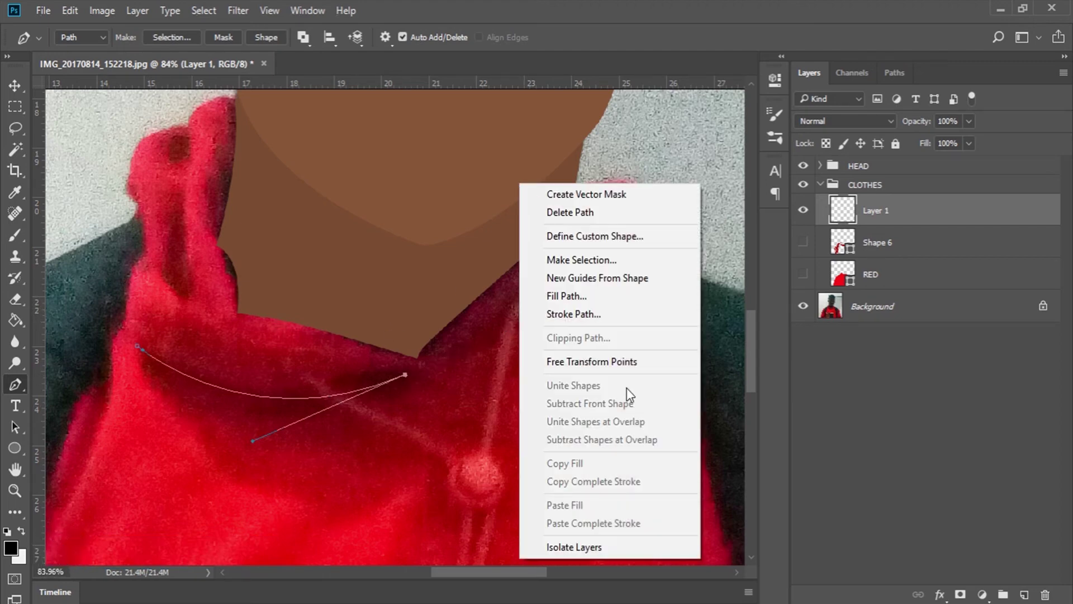
left_click(628, 314)
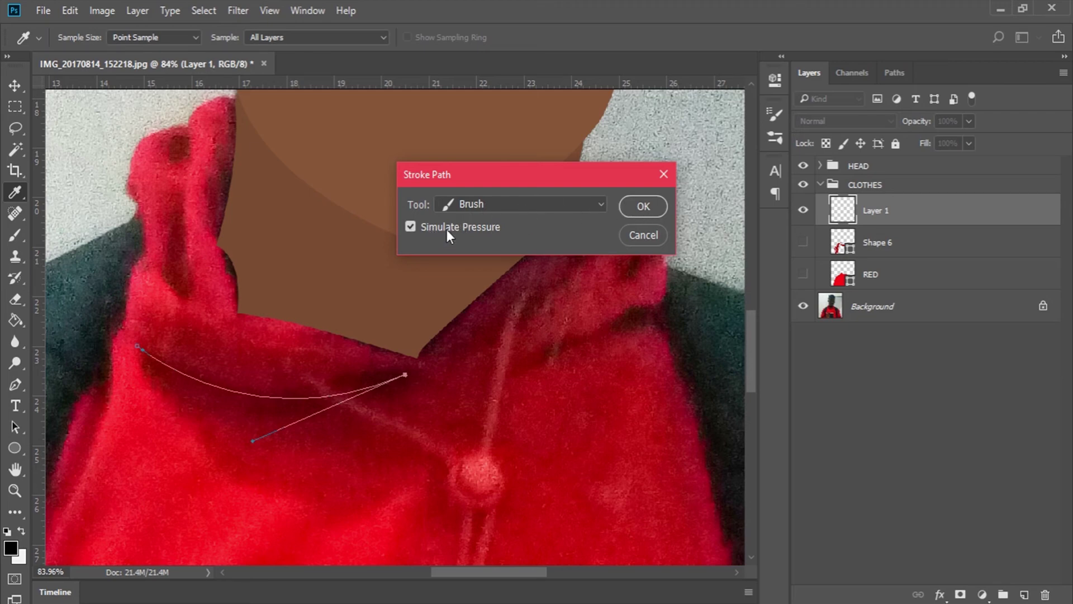
left_click(643, 206)
key("Return")
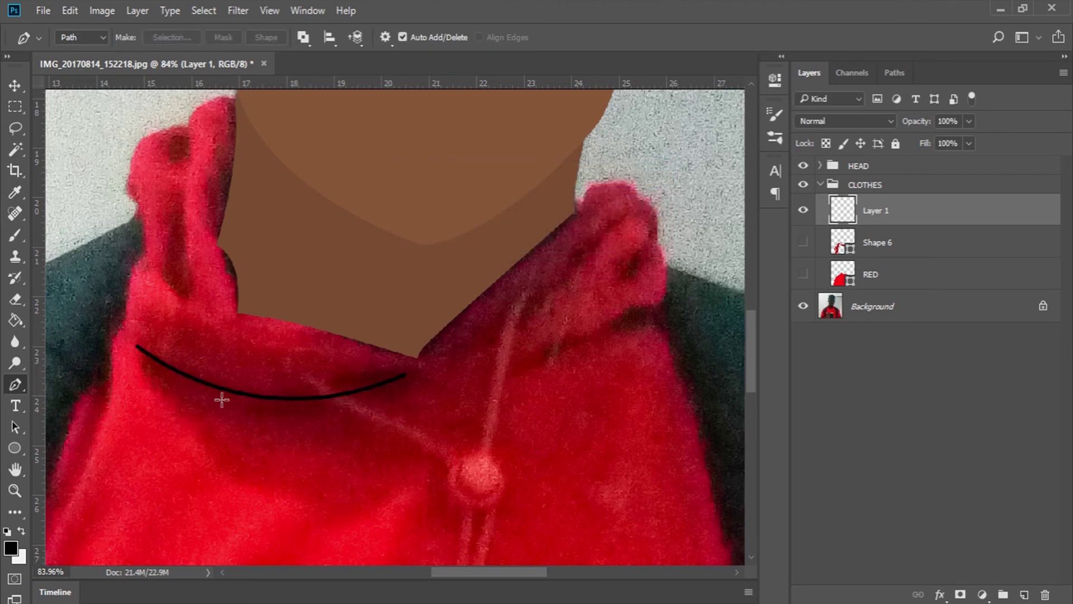
Draw an open curved Pen path along the right collar fold, from the hood's outer edge down to just beside the neckline's point
scroll(615, 371, "up", 3)
scroll(519, 376, "down", 3)
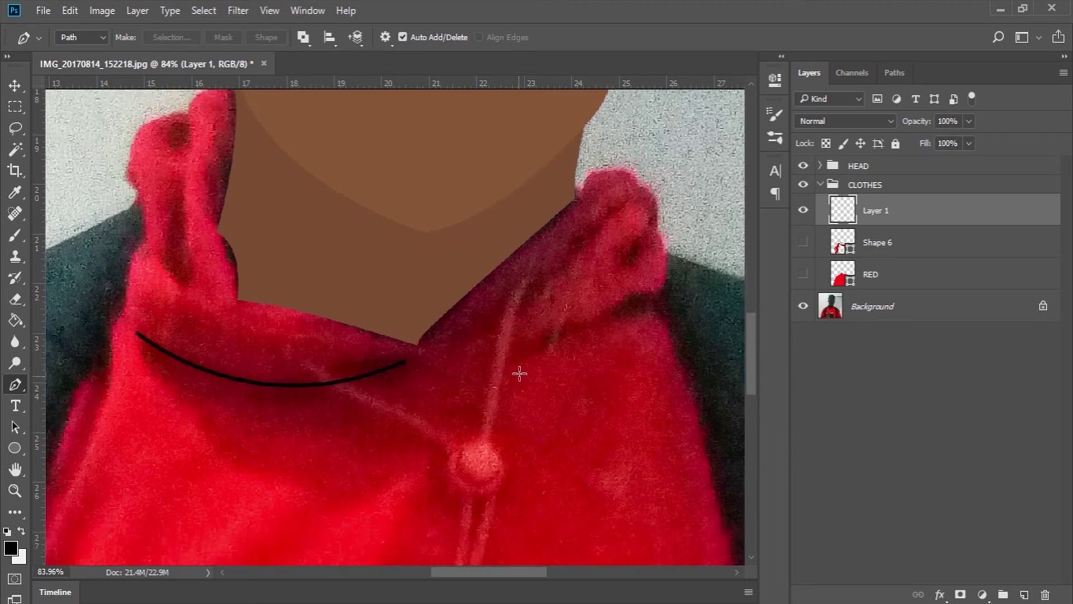
left_click(651, 204)
left_click_drag(557, 268, 504, 358)
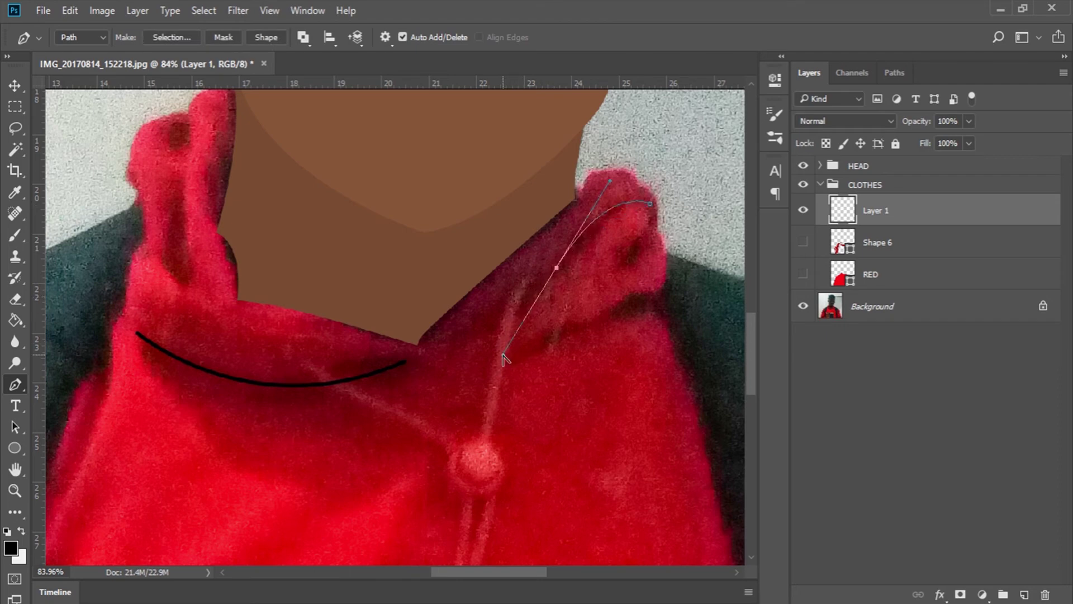
left_click_drag(568, 266, 565, 270)
left_click_drag(477, 328, 450, 344)
Stroke the right collar fold path on Layer 1 with the Brush and Simulate Pressure enabled, and dismiss the path
right_click(545, 336)
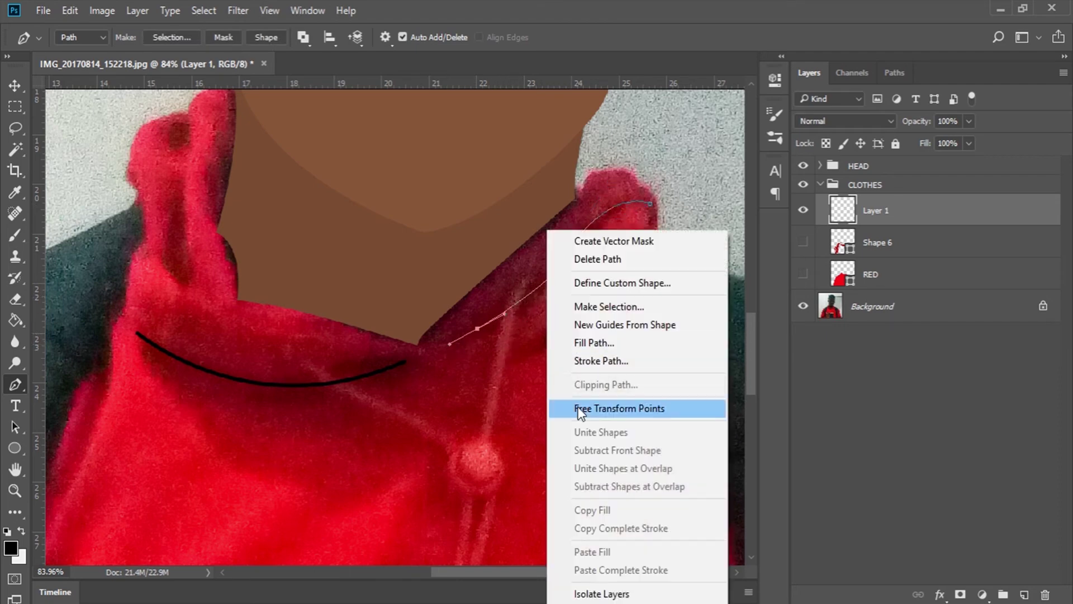
left_click(602, 364)
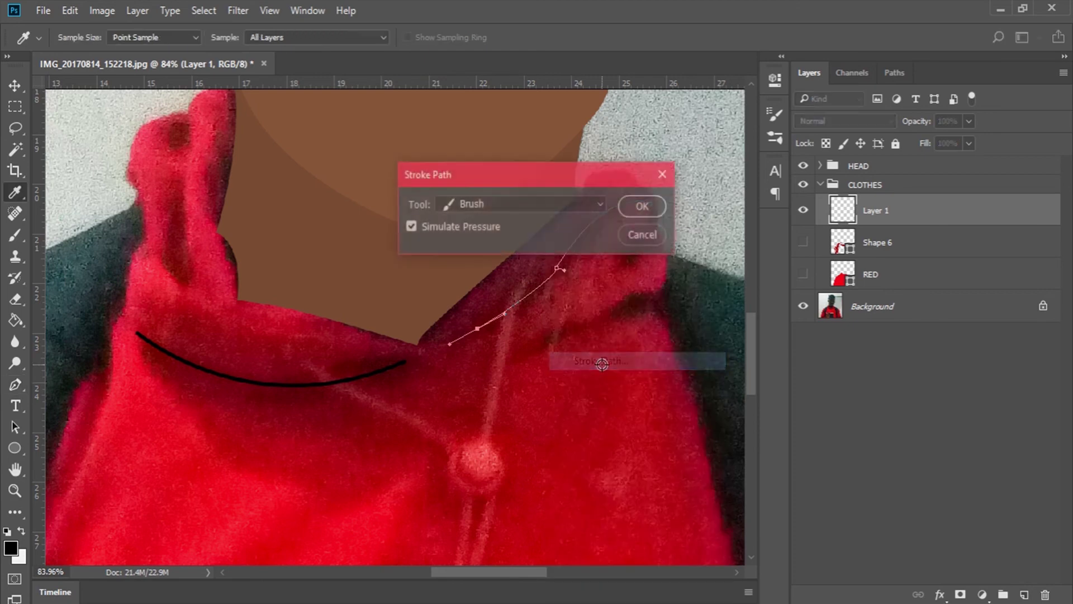
left_click(643, 206)
key("Return")
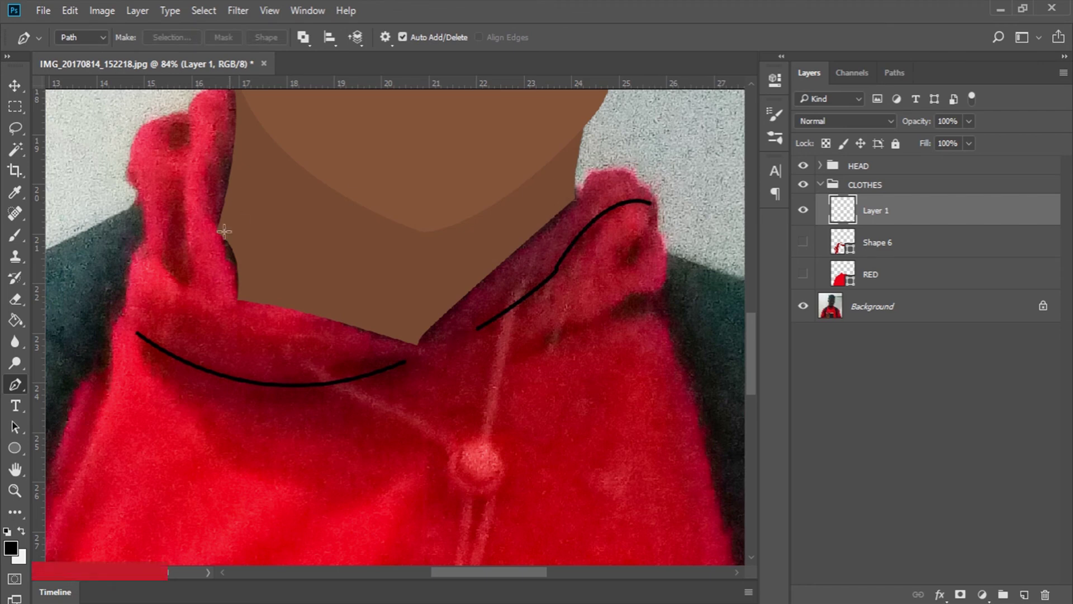
Enlarge the brush to 175 px and reselect Layer 1
left_click(7, 235)
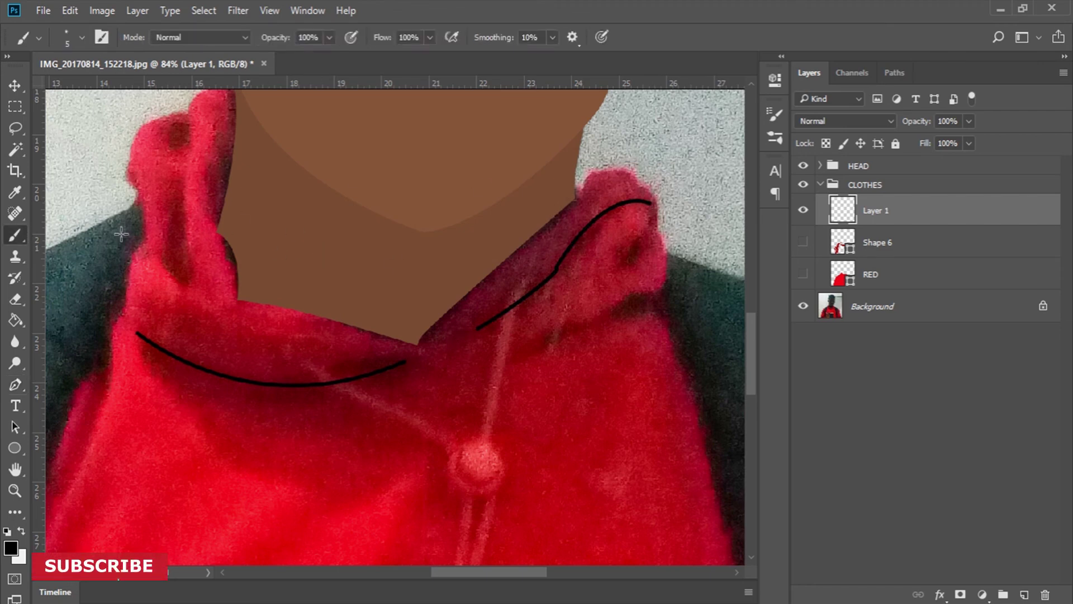
right_click(305, 233)
left_click_drag(459, 276, 463, 276)
key("Return")
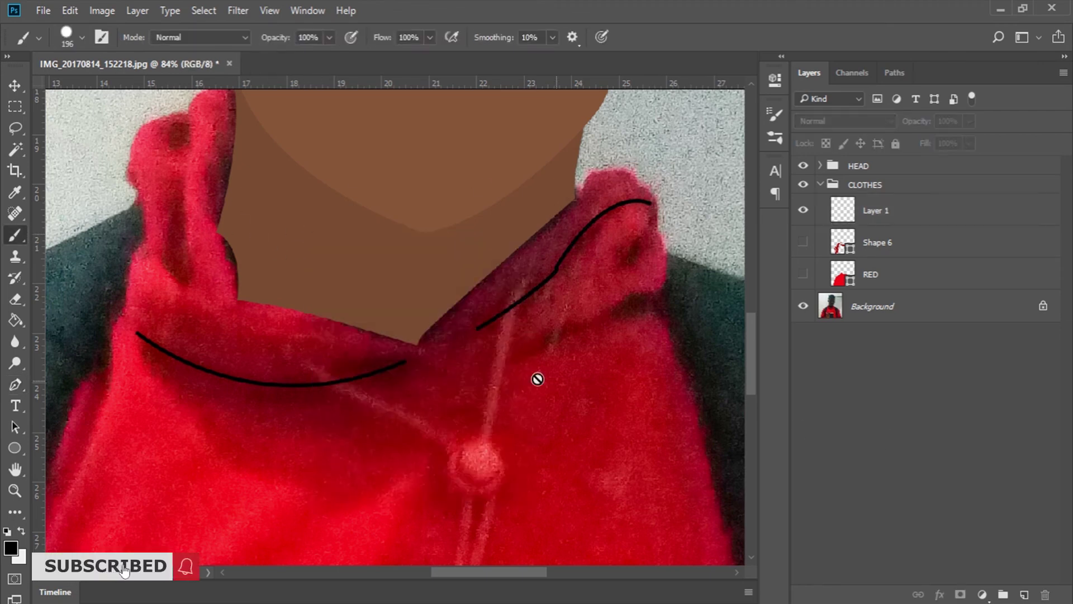
left_click(818, 214)
key("bracketleft")
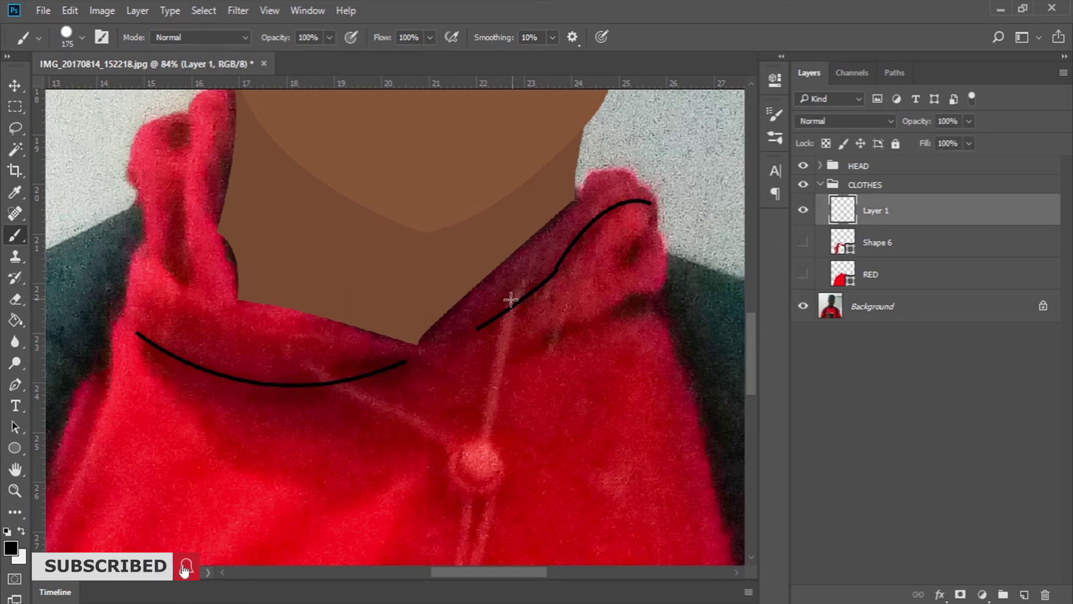
Try a curved Pen path from the right collar fold around the neckline's point, stroke it with the 175 px Brush and undo the stroke
key("p")
left_click_drag(450, 397, 535, 458)
right_click(565, 372)
left_click(619, 361)
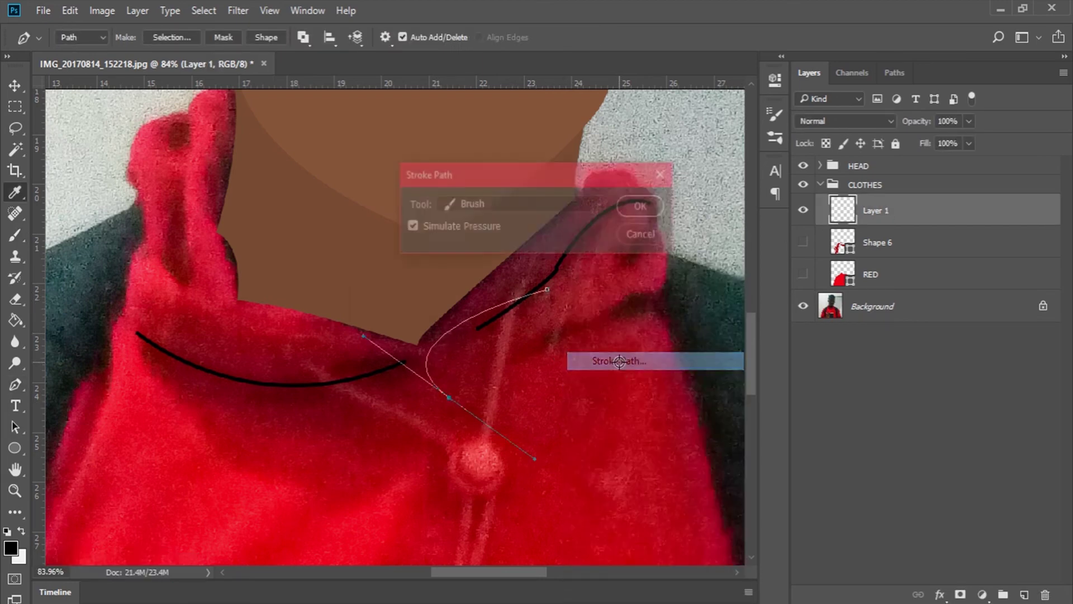
left_click(636, 203)
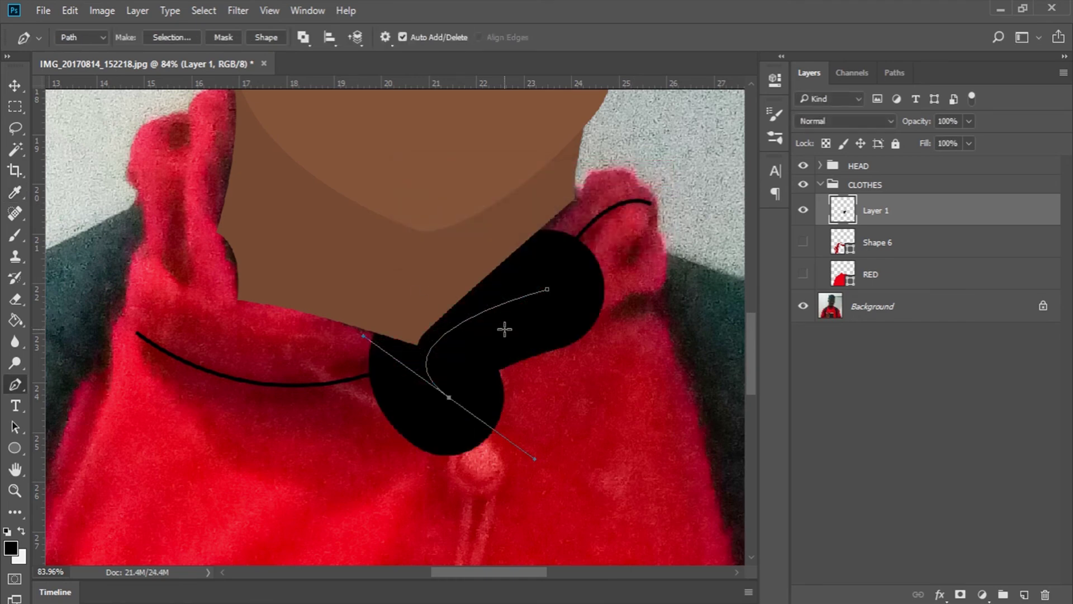
key("Escape")
key("ctrl+z")
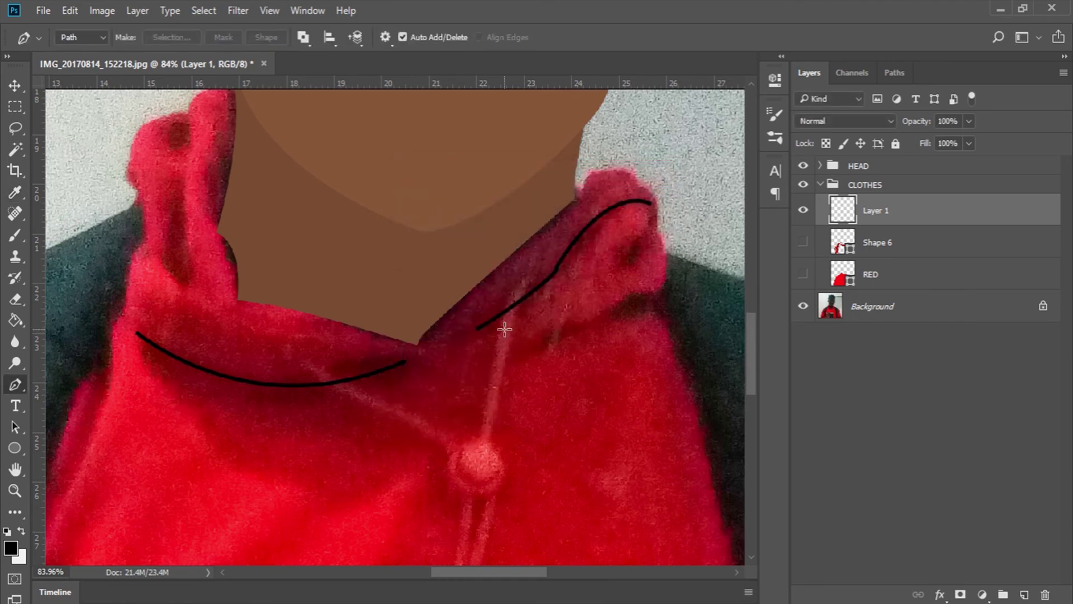
Set the brush size to 5 px
key("b")
right_click(415, 267)
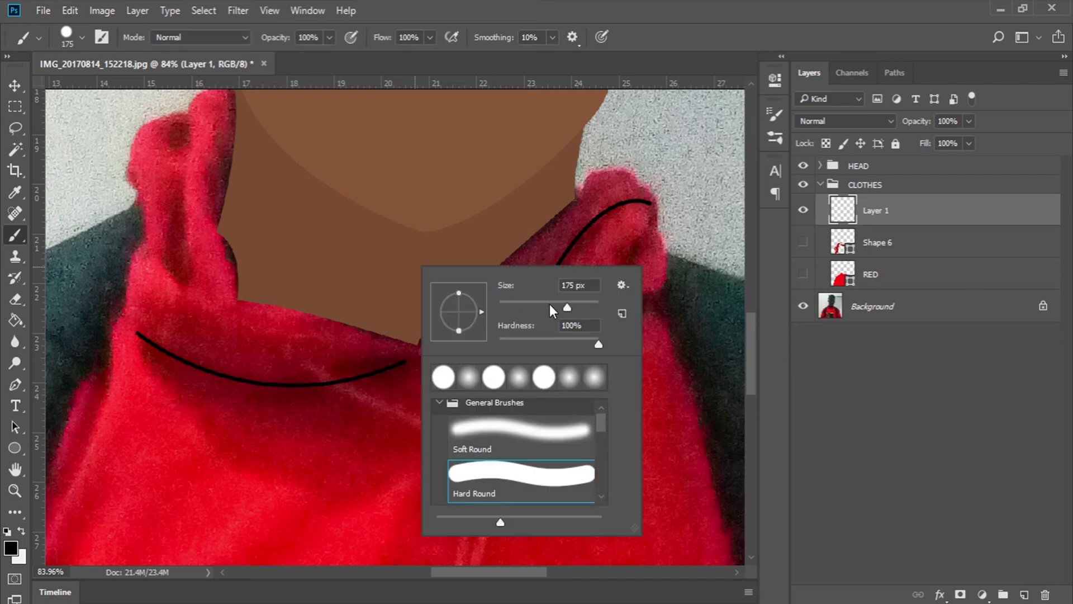
type("5")
key("Return")
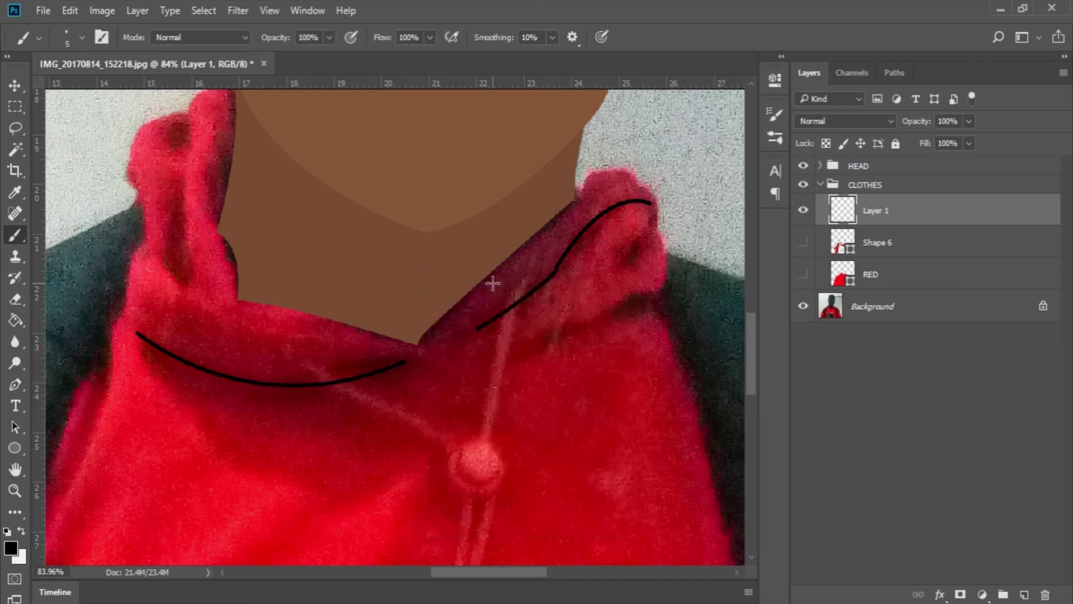
Show the Shape 6 and RED layers and check the black collar lines against the flat hoodie shapes
scroll(550, 324, "down", 3)
scroll(575, 324, "down", 7)
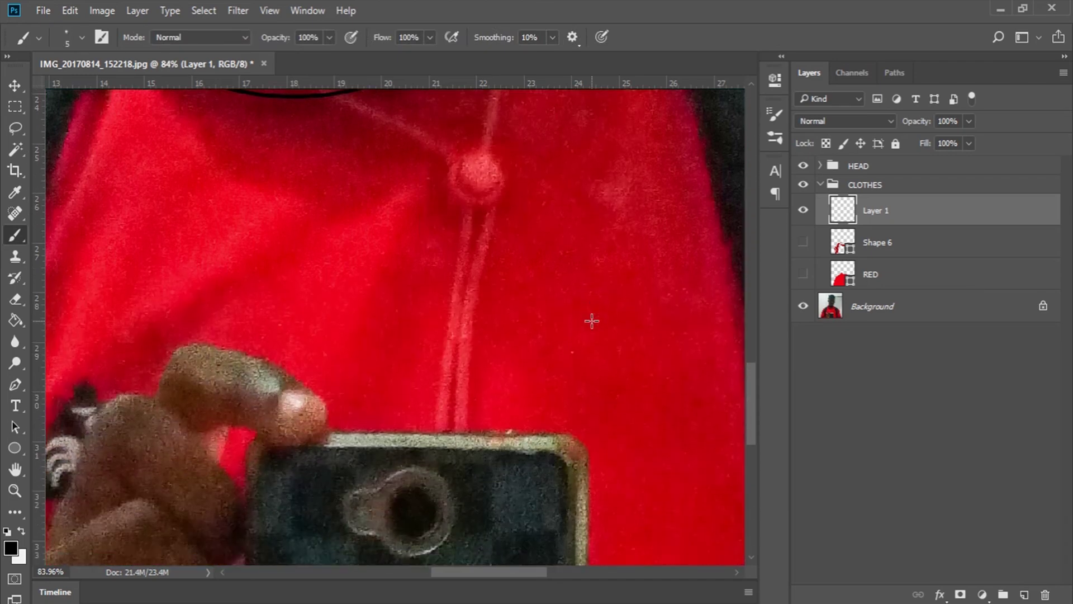
scroll(590, 251, "up", 5)
scroll(591, 320, "up", 3)
key("z")
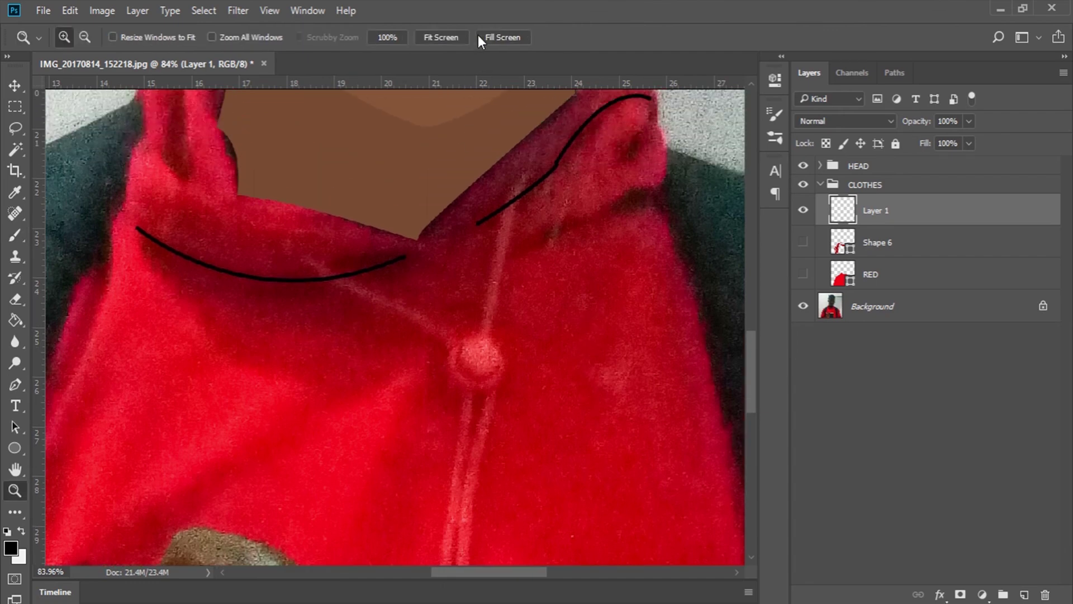
left_click(430, 37)
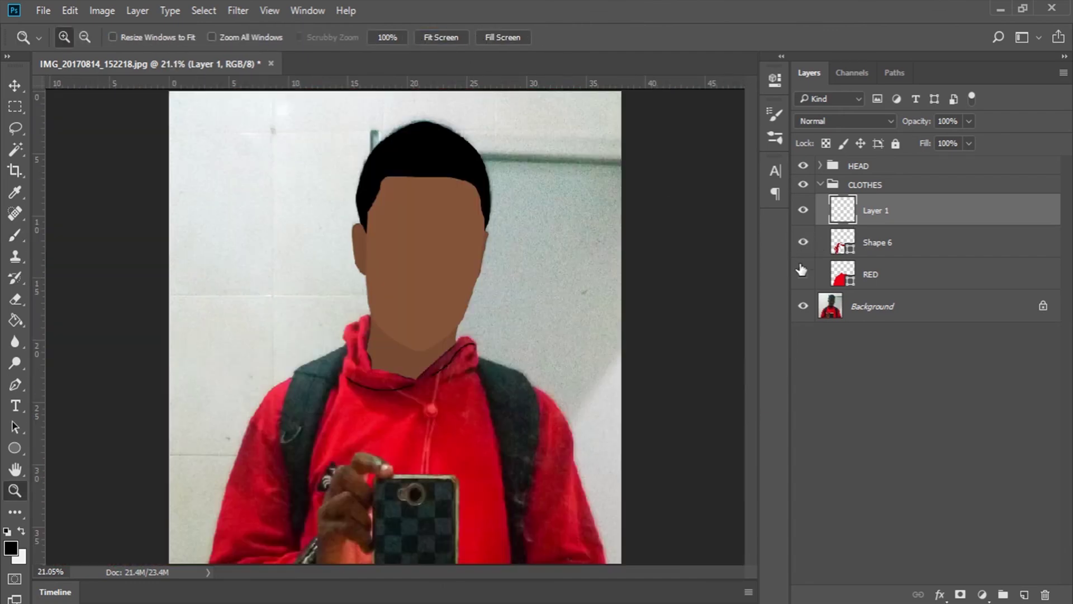
left_click_drag(803, 250, 802, 287)
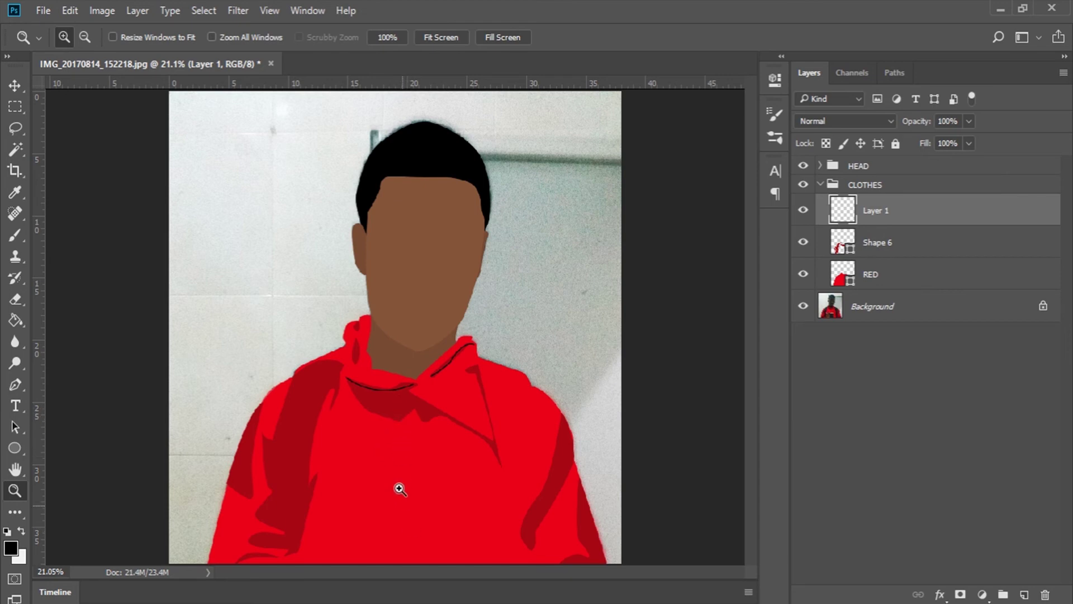
left_click_drag(281, 317, 528, 472)
scroll(388, 470, "down", 5)
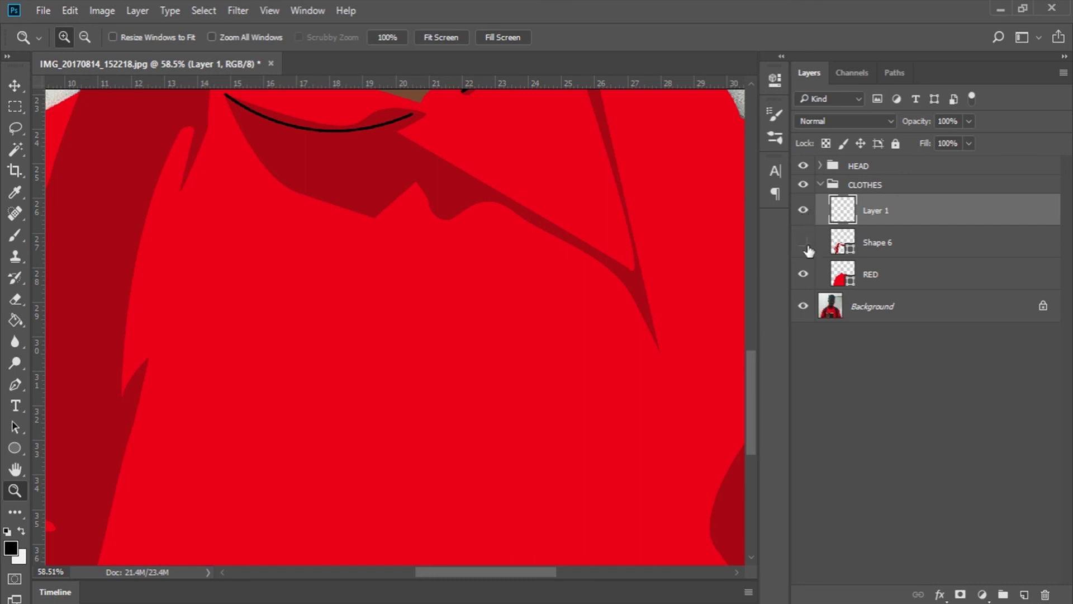
Hide the Shape 6 and RED layers and examine the drawstring, hoodie front and sleeves in the photo for further fold lines
left_click(804, 274)
scroll(391, 318, "up", 5)
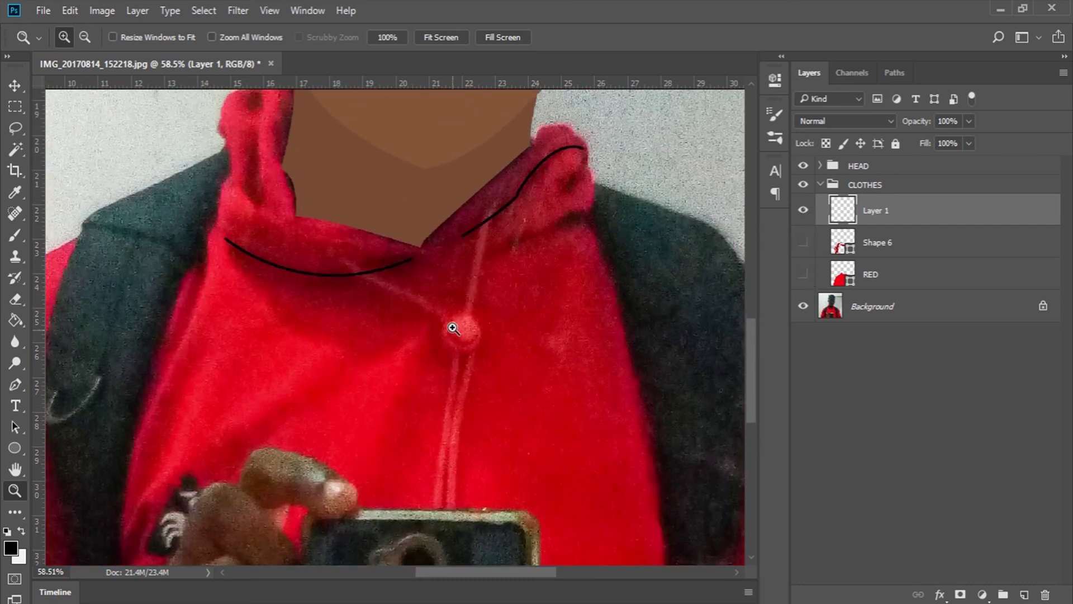
left_click(442, 302)
left_click(455, 309)
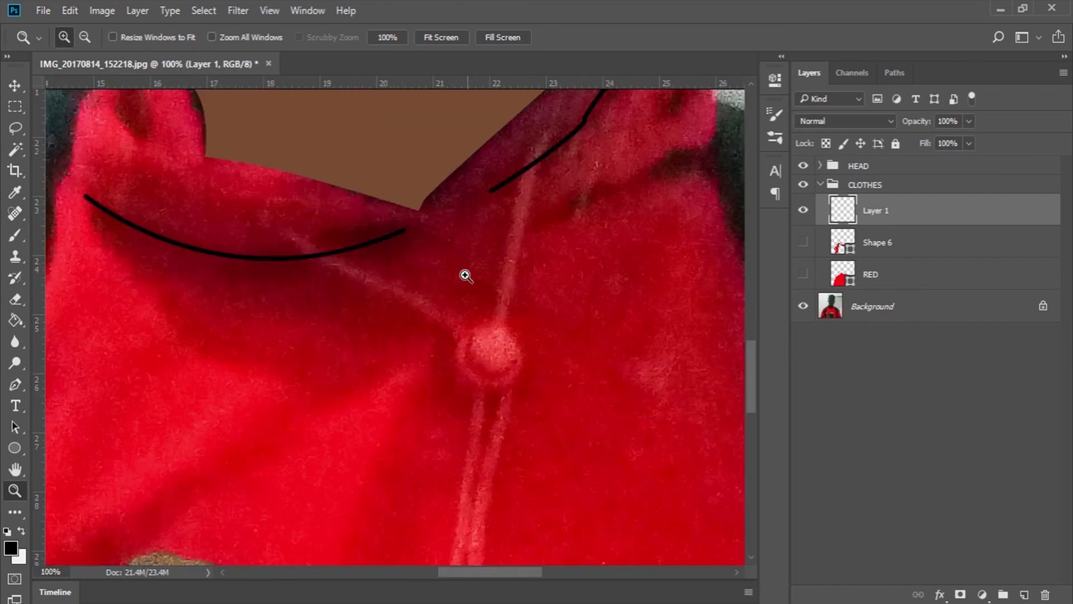
scroll(654, 395, "down", 2)
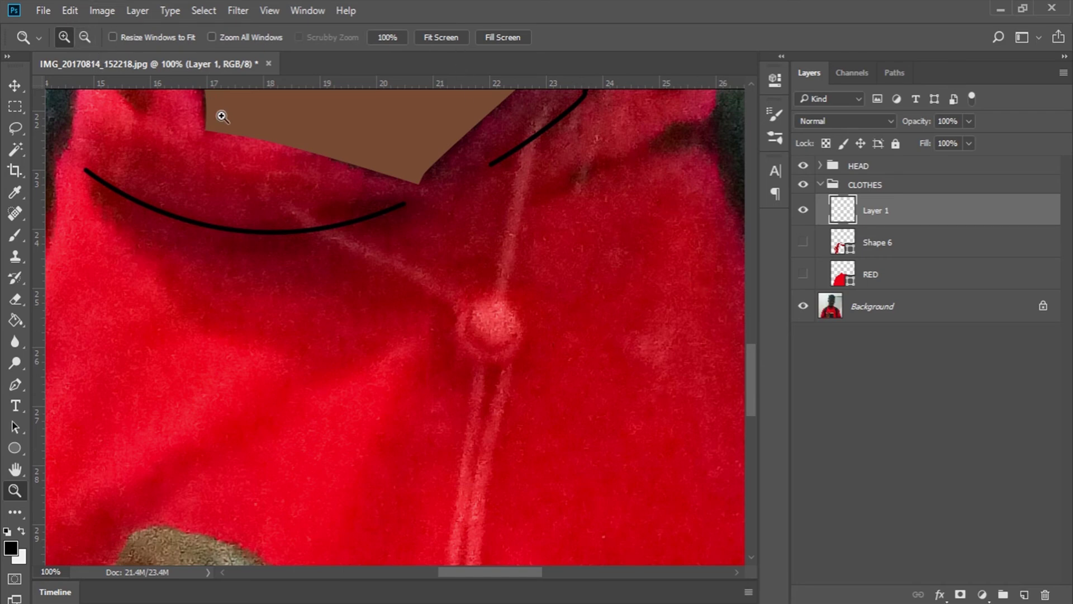
scroll(635, 345, "up", 1)
left_click(438, 42)
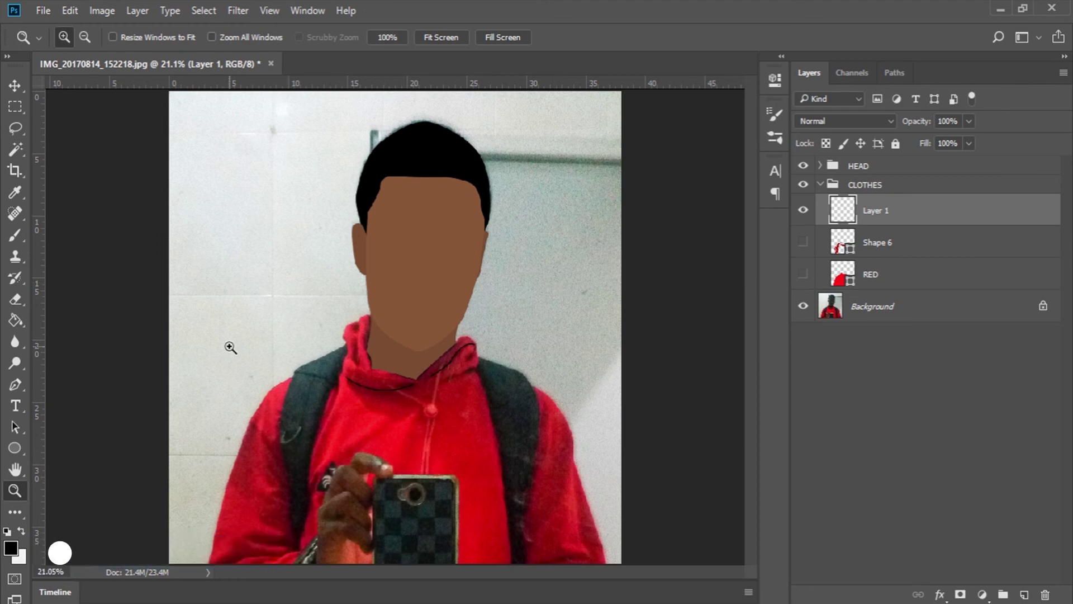
left_click_drag(220, 344, 515, 553)
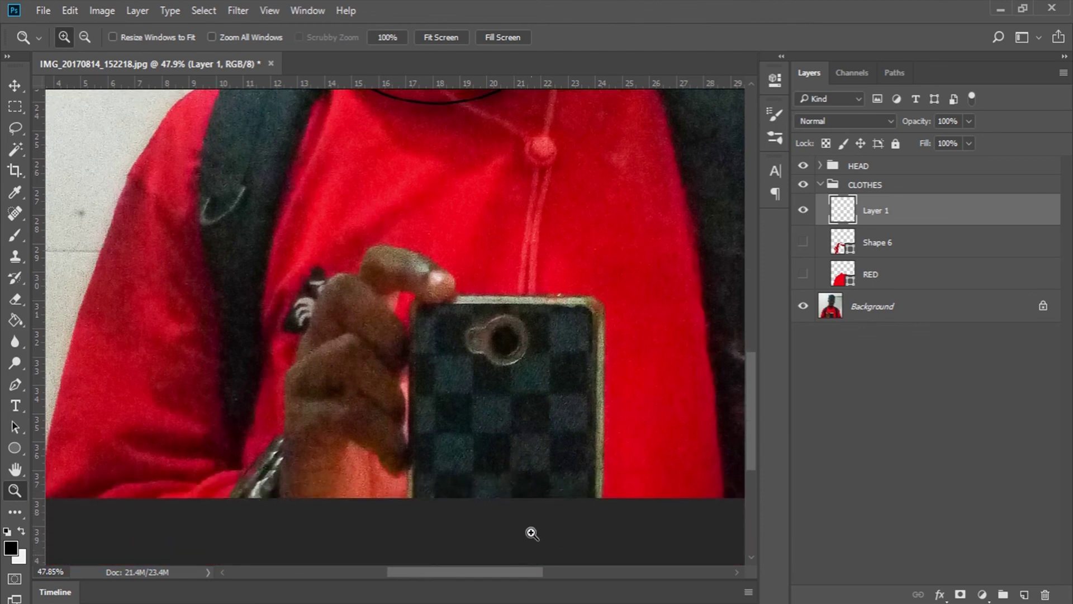
left_click_drag(482, 577, 504, 576)
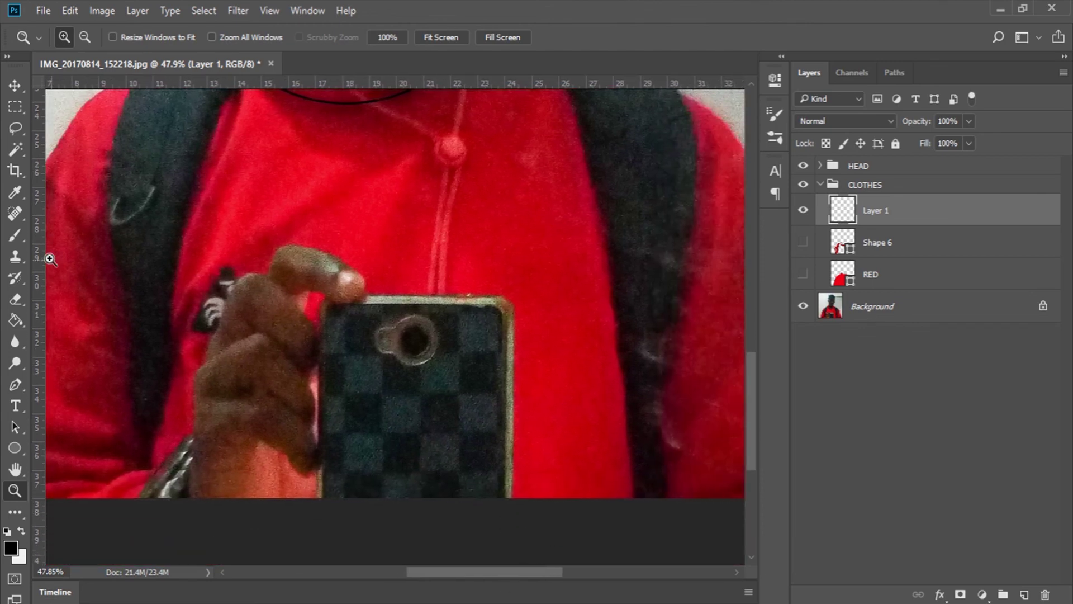
left_click(15, 384)
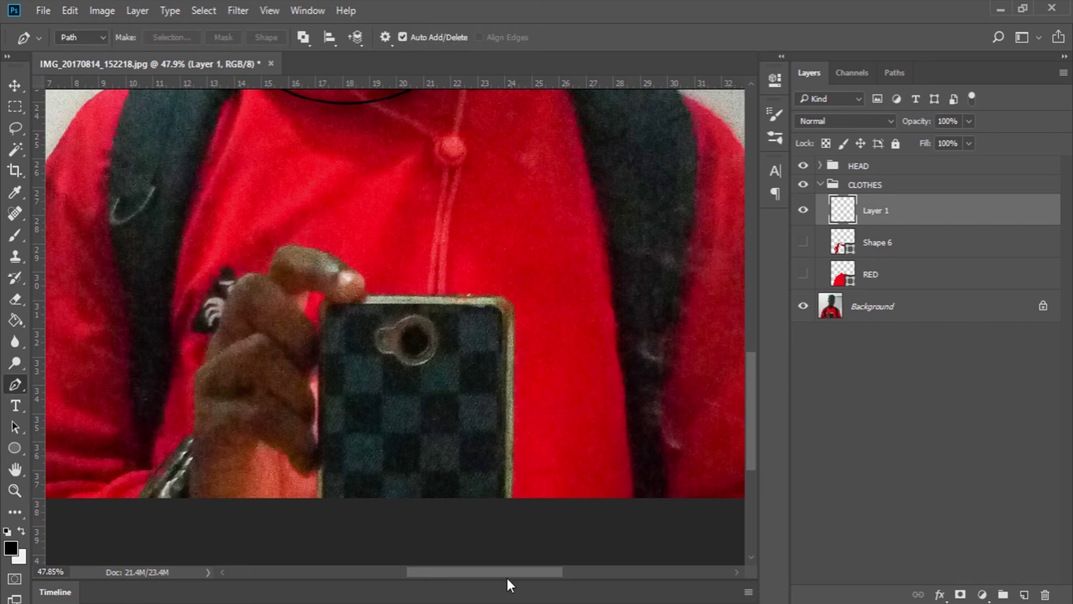
left_click_drag(514, 572, 537, 576)
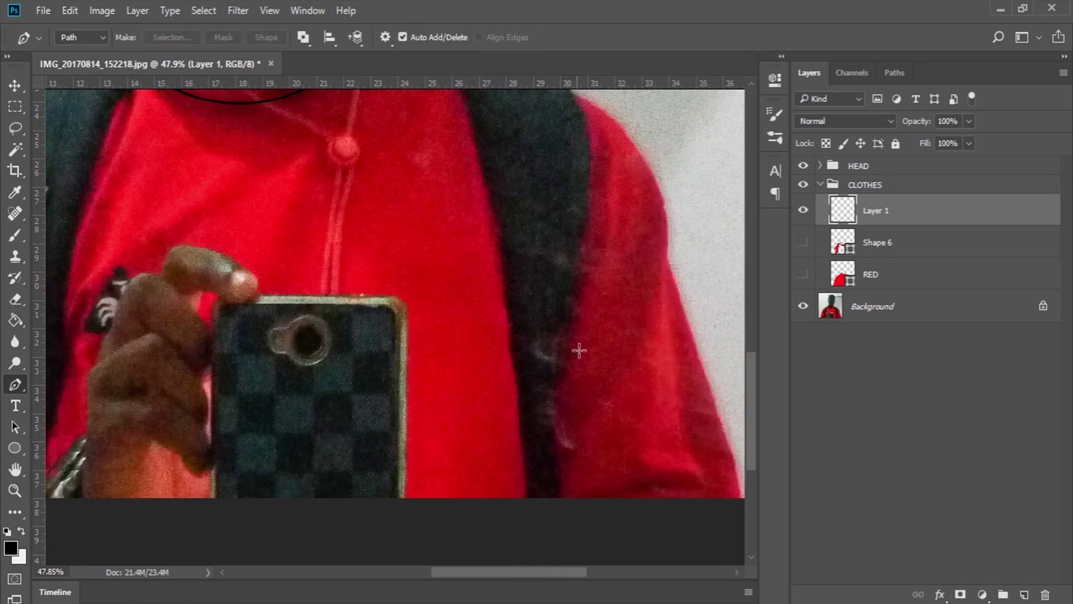
Fit the image in view, show the Shape 6 and RED layers and collapse the CLOTHES group
key("z")
left_click(440, 37)
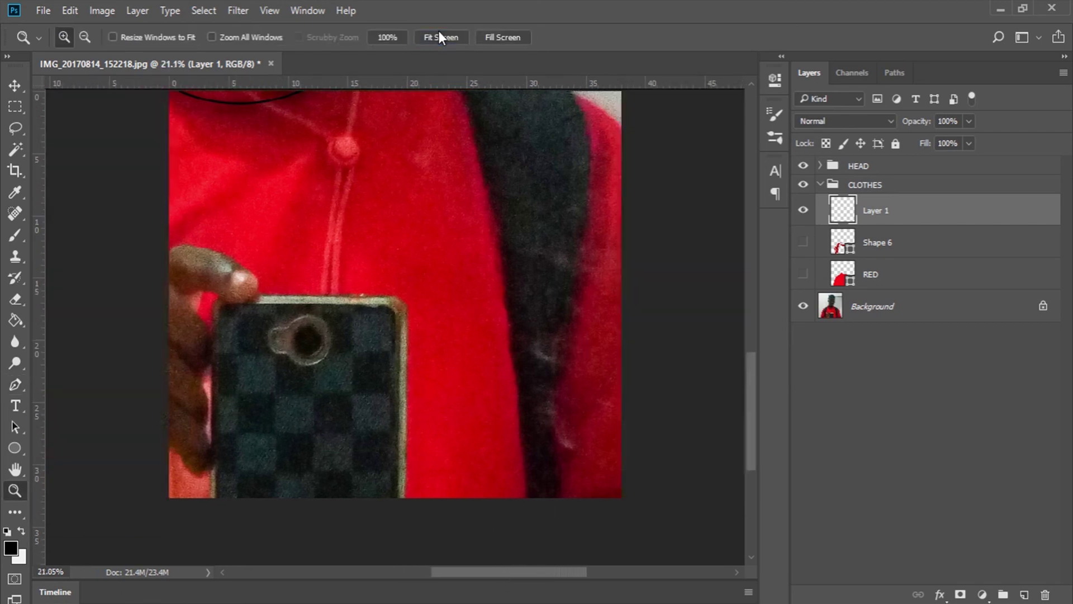
left_click_drag(808, 240, 805, 273)
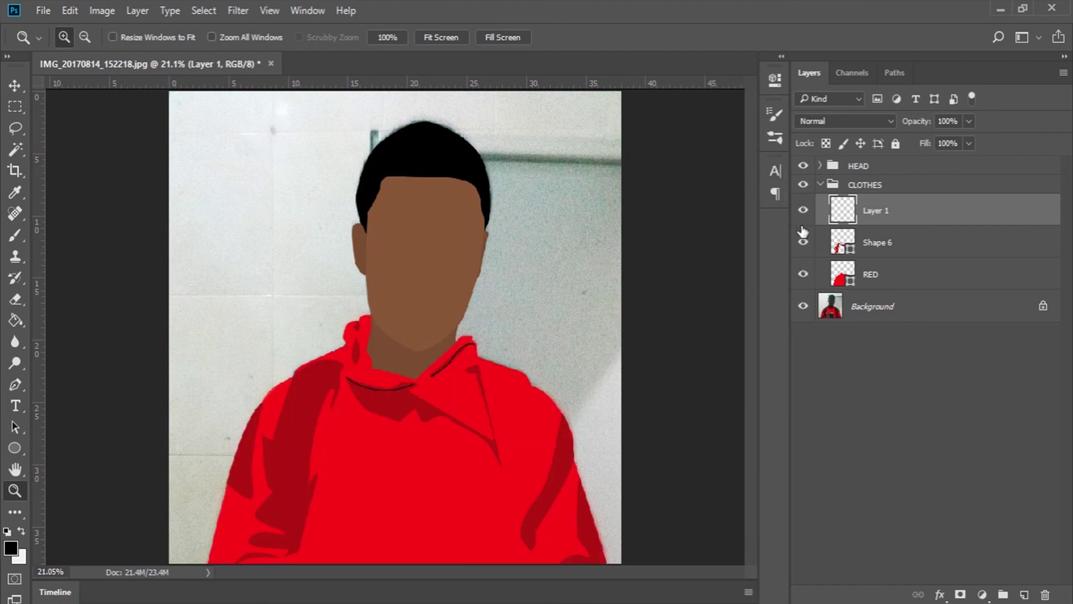
left_click(820, 186)
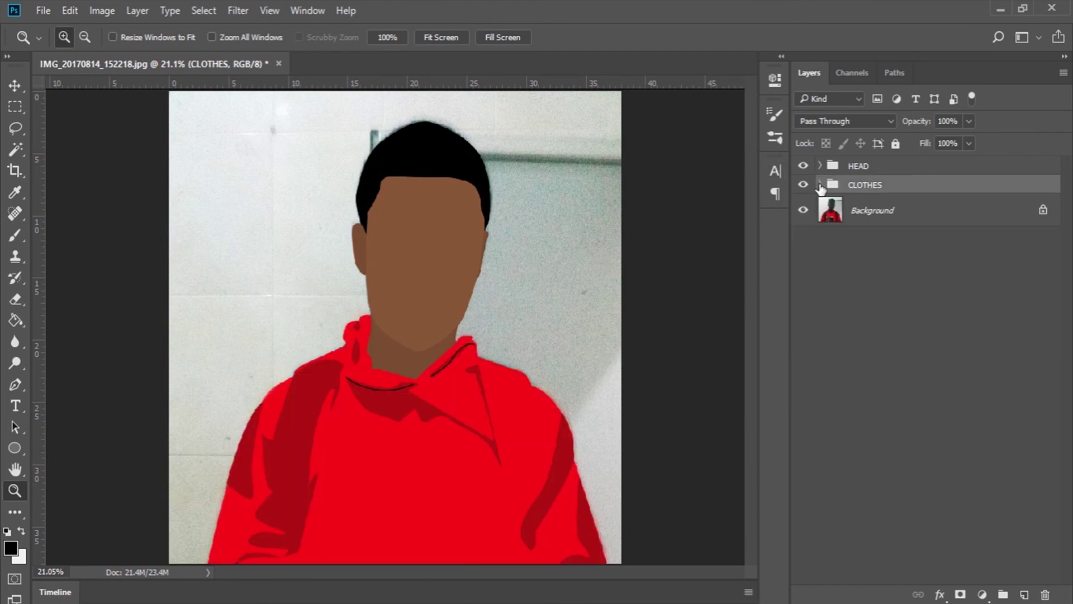
Select the HEAD and CLOTHES groups, undo a trial merged copy of them, and duplicate both groups
left_click(872, 168)
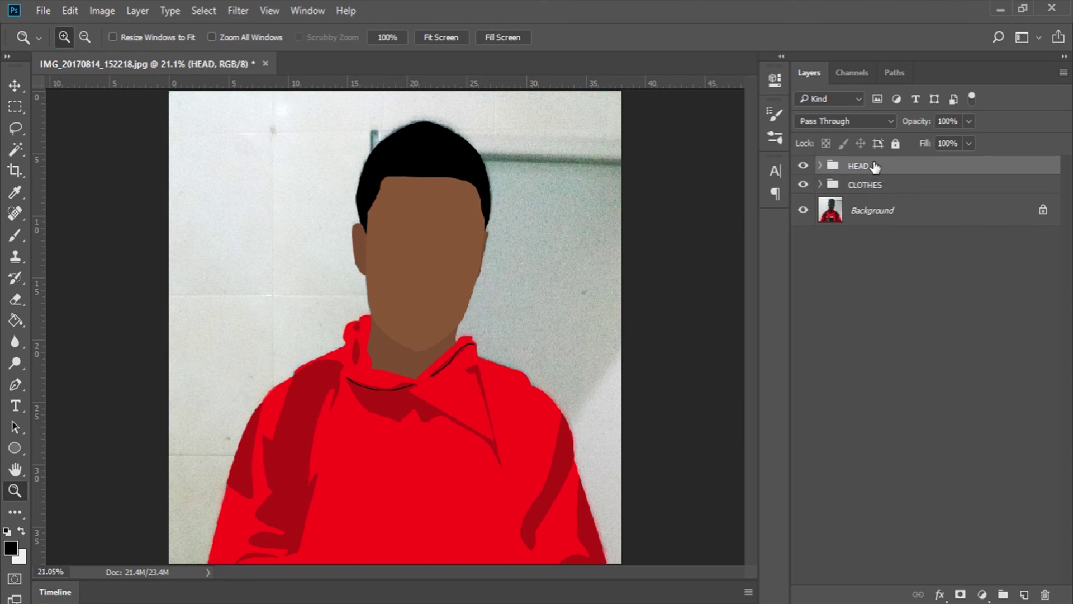
left_click(873, 189, "shift")
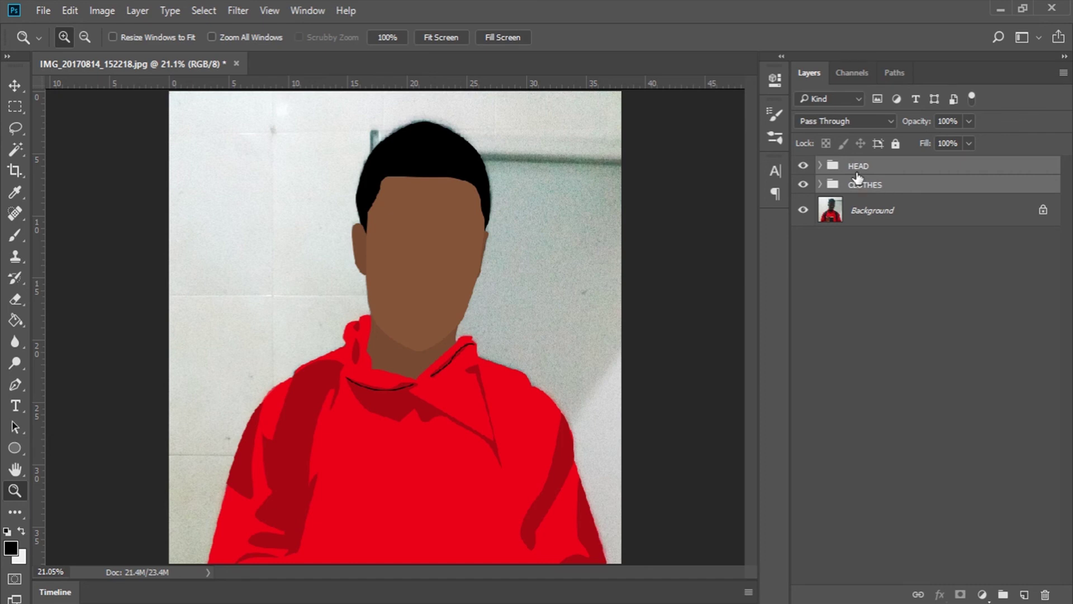
key("ctrl+alt+e")
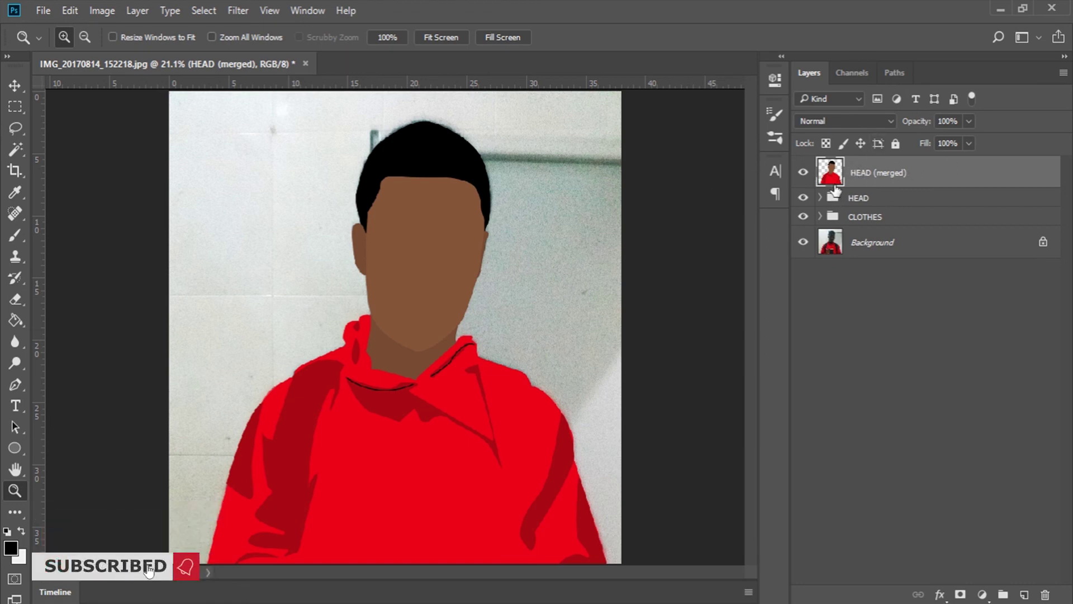
key("ctrl+z")
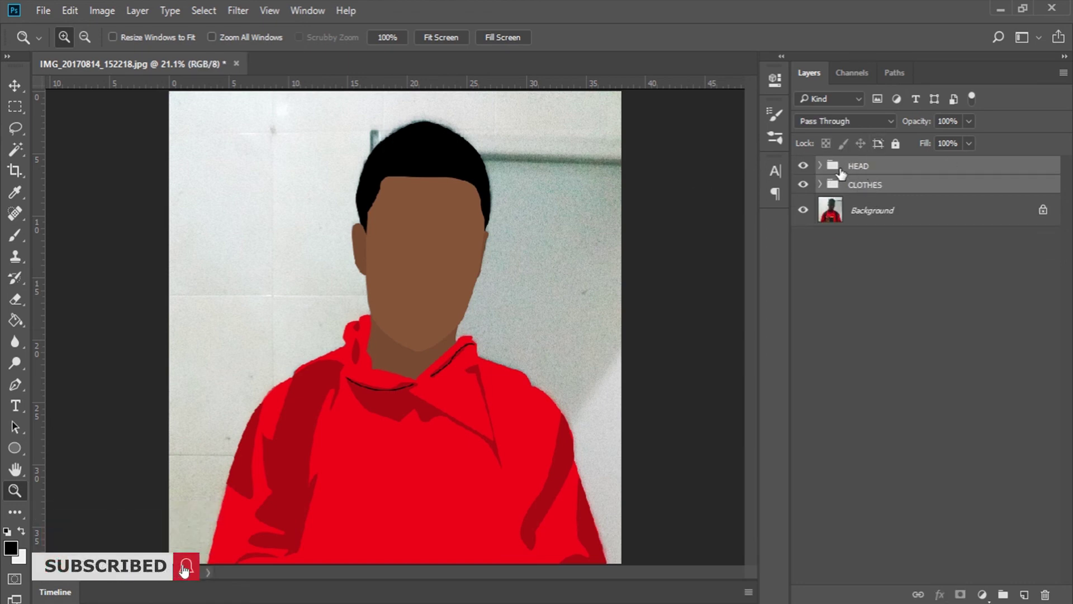
key("ctrl+j")
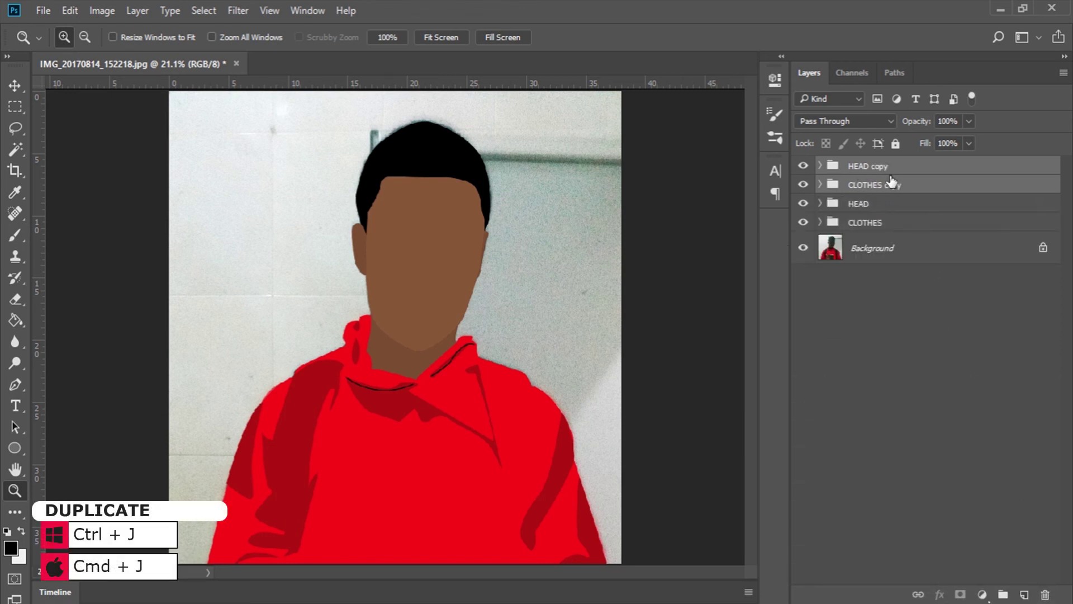
Merge the duplicated HEAD copy and CLOTHES copy groups into a single layer
right_click(860, 170)
key("Escape")
right_click(870, 183)
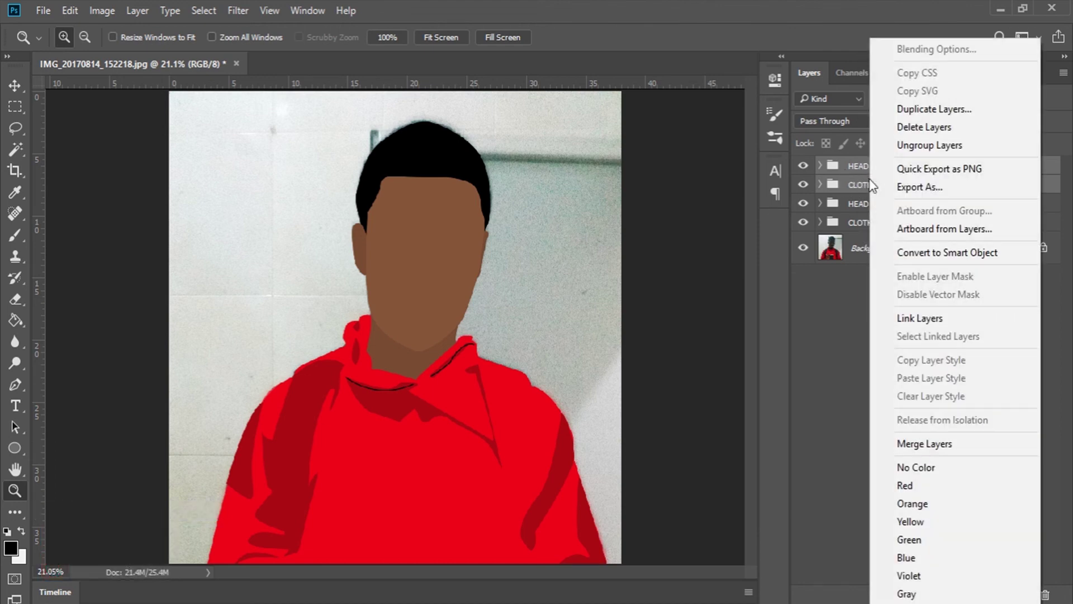
left_click(924, 444)
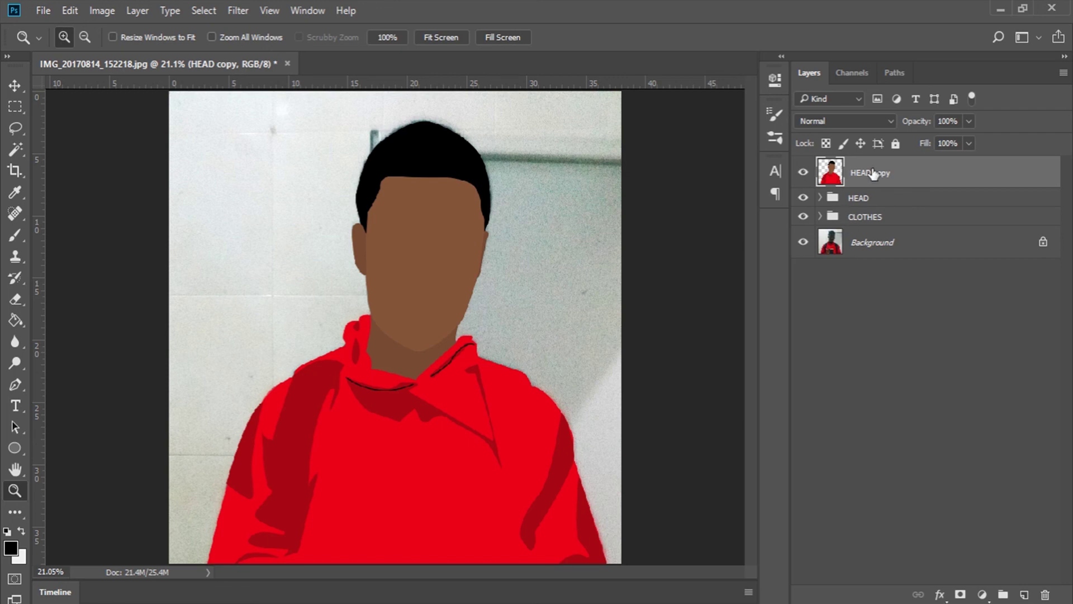
Add a Stroke effect to the merged HEAD copy layer and set its color to black, 000000
left_click(940, 594)
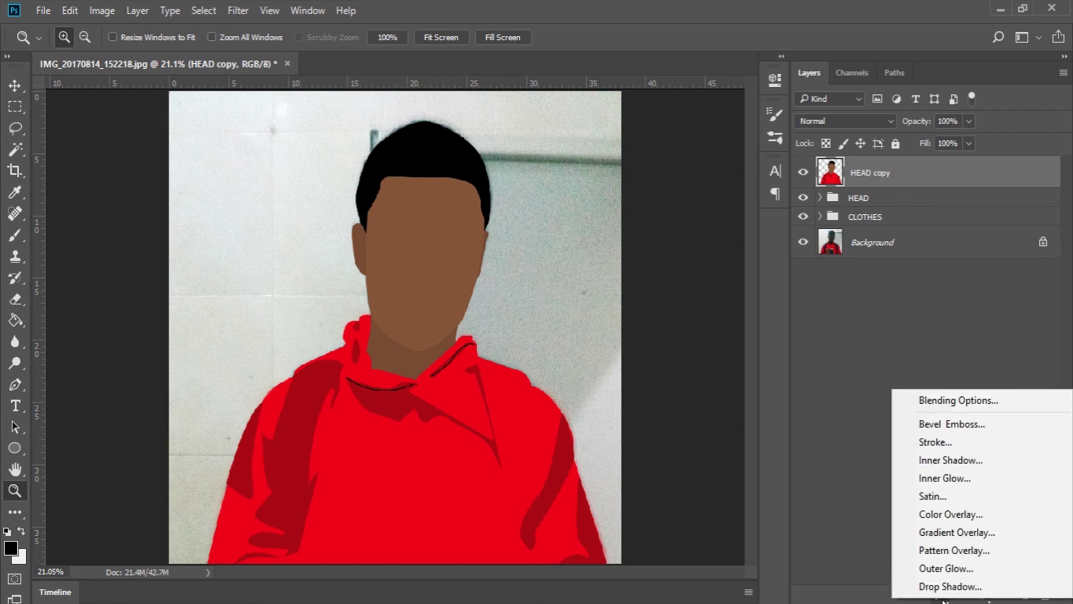
left_click(956, 444)
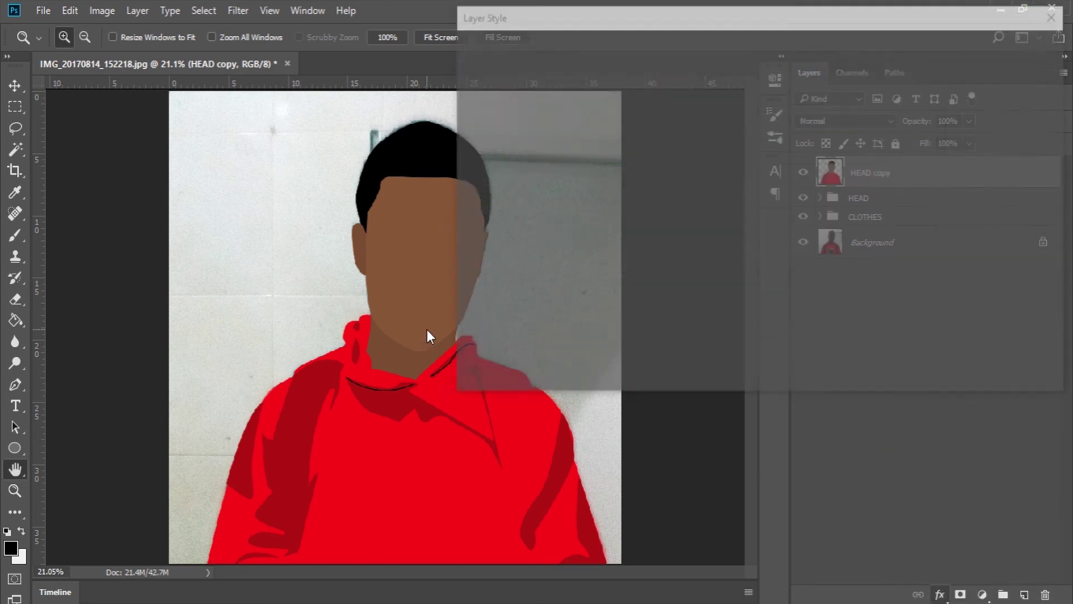
left_click(717, 192)
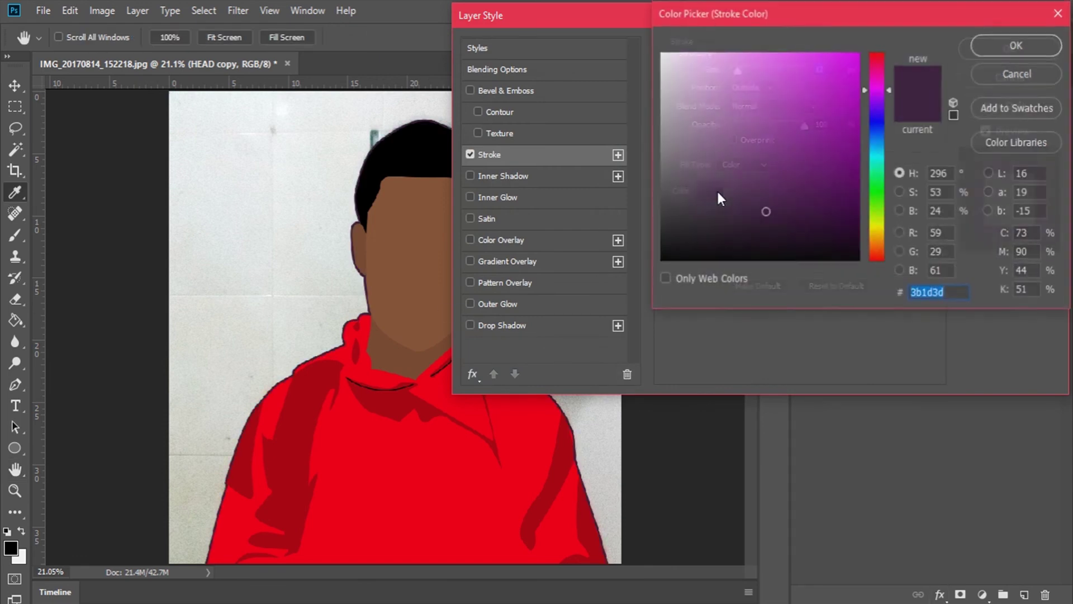
left_click(660, 260)
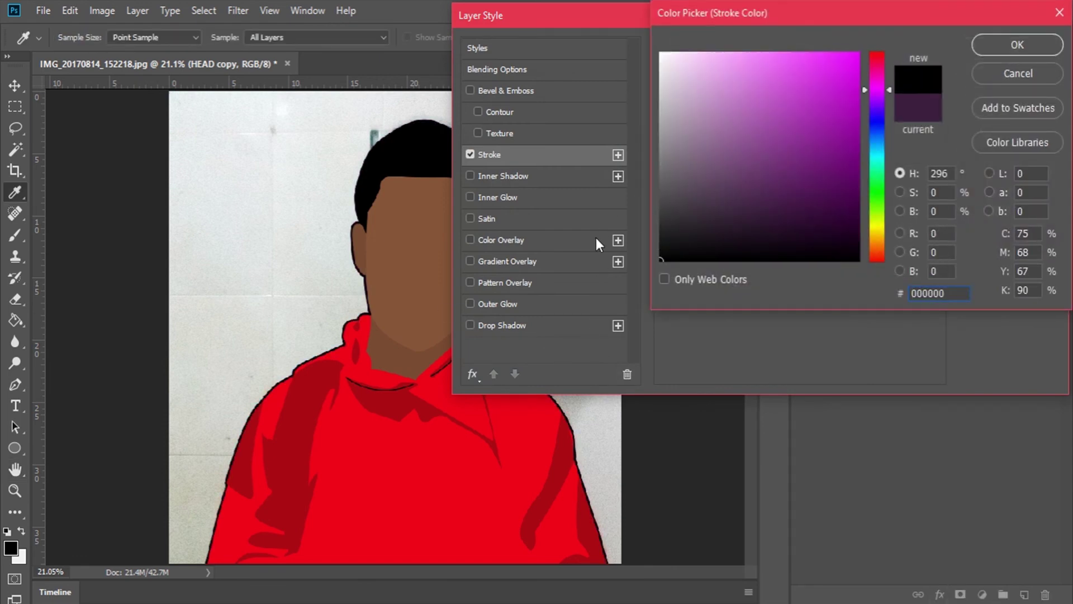
left_click(1006, 45)
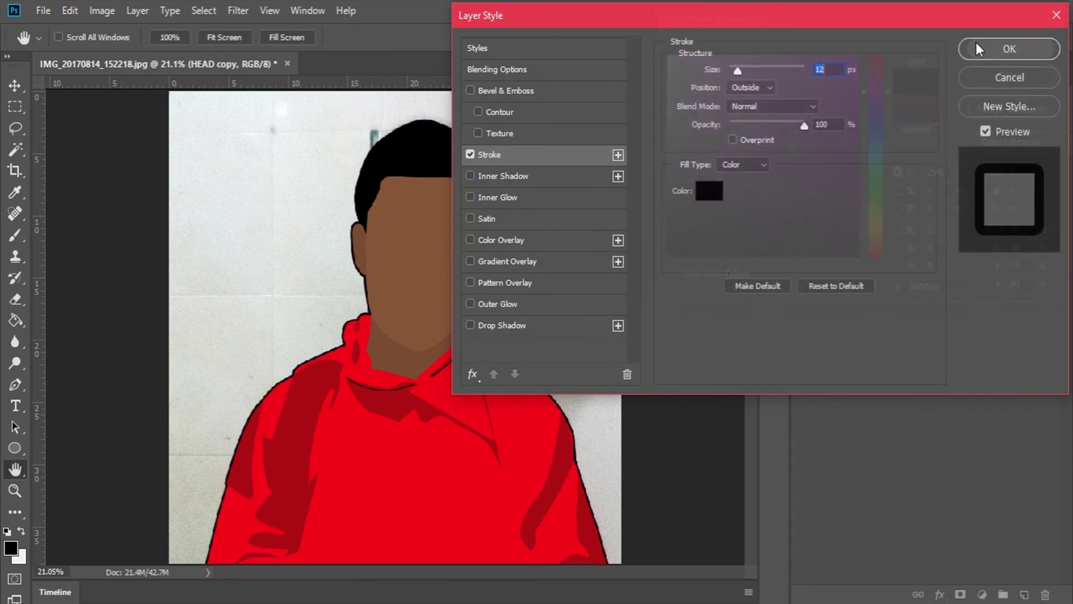
Try the Inside position for the figure's stroke and return it to Outside
left_click(746, 88)
left_click(739, 112)
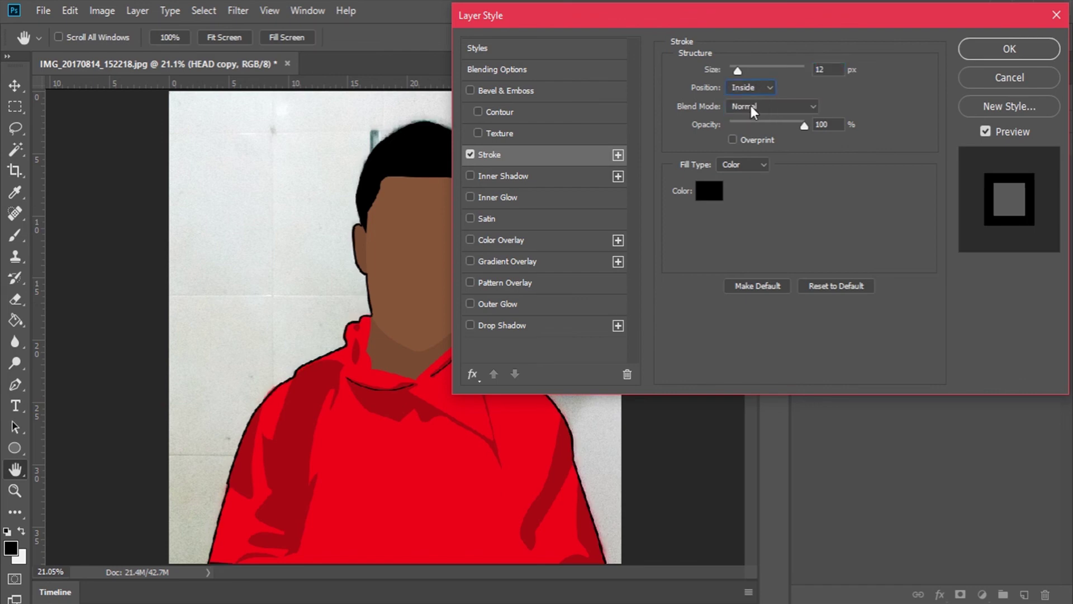
mouse_move(741, 70)
left_mouse_down()
mouse_move(759, 68)
mouse_move(729, 72)
left_mouse_up()
left_click(750, 87)
left_click(746, 101)
Set the stroke size to 15 px, apply the layer style, check the outline on the figure and collapse the layer's effects list
left_click(739, 71)
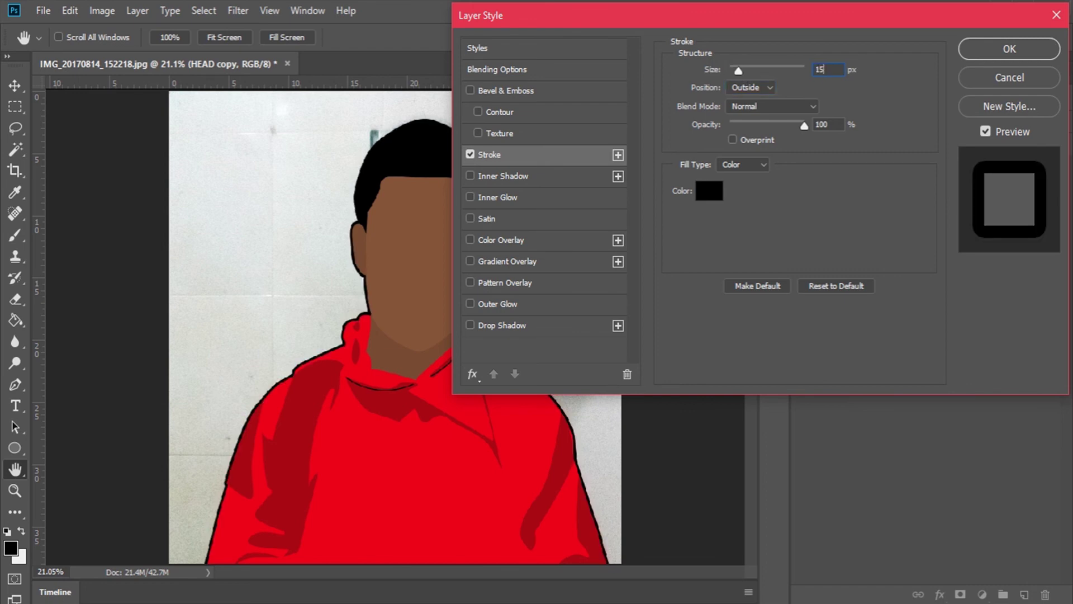
left_click(1009, 49)
left_click(422, 204)
left_click(441, 37)
left_click(1057, 172)
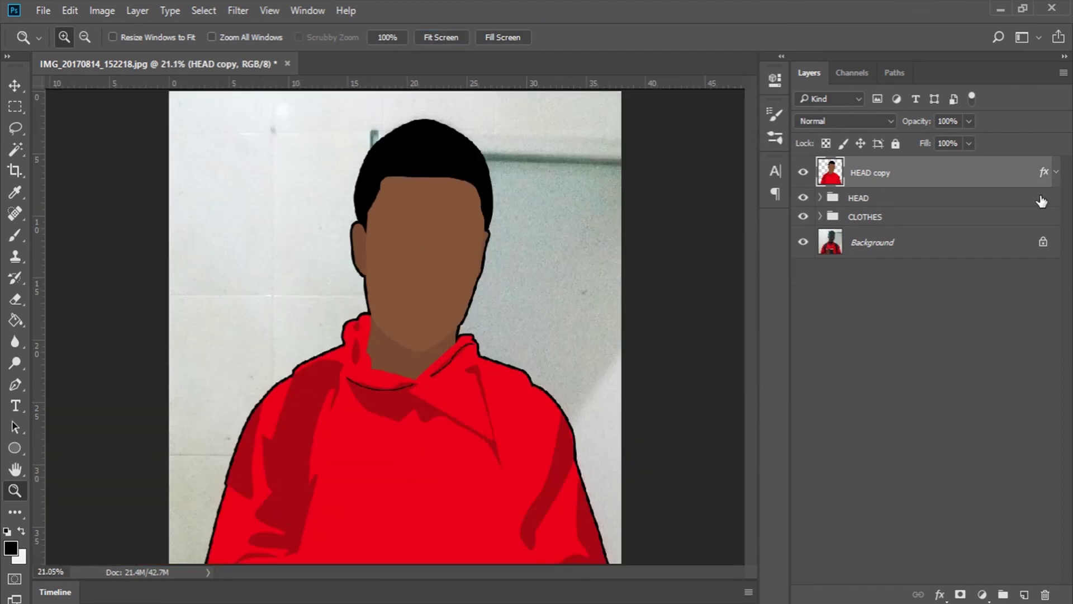
Create a new layer directly above the Background photo and name it BACKGROUND
left_click(879, 244)
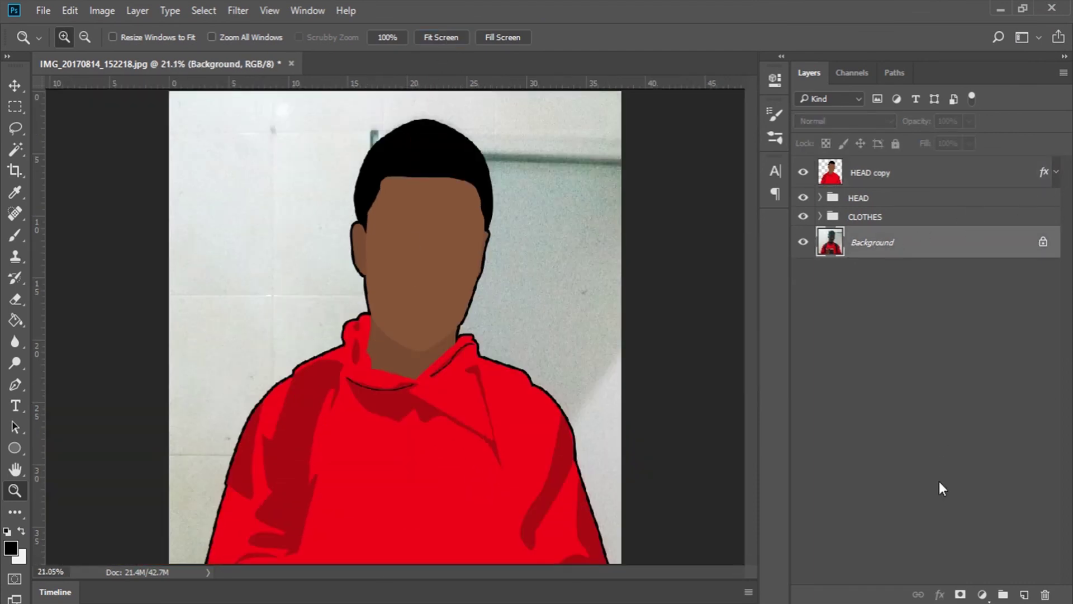
left_click(1032, 593)
double_click(863, 241)
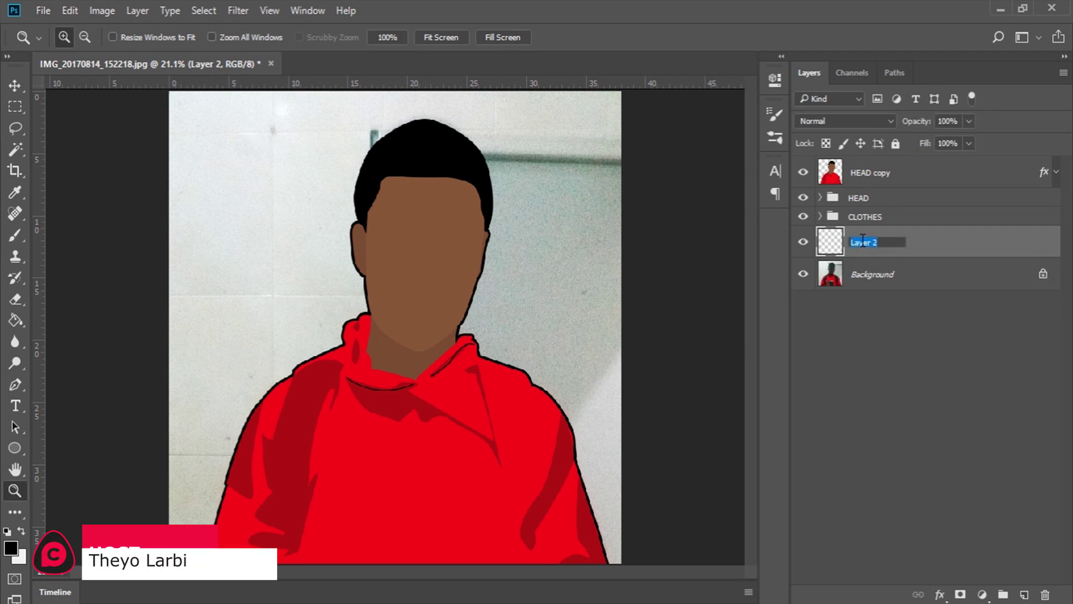
type("BACKGROUND")
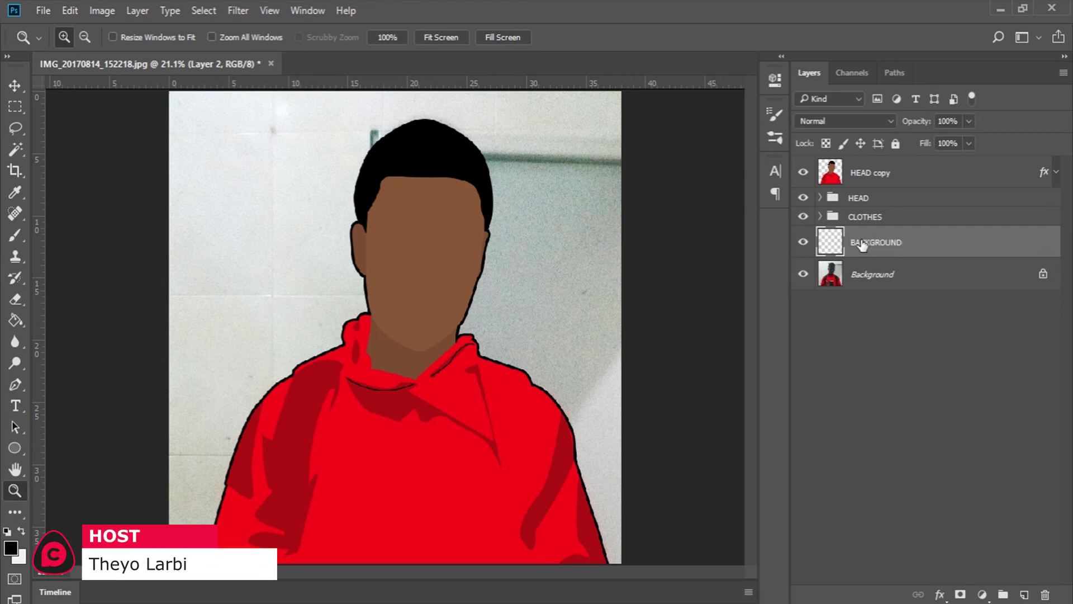
key("Return")
Fill the BACKGROUND layer with off-white using the Paint Bucket and restore black as the foreground color
left_click(803, 274)
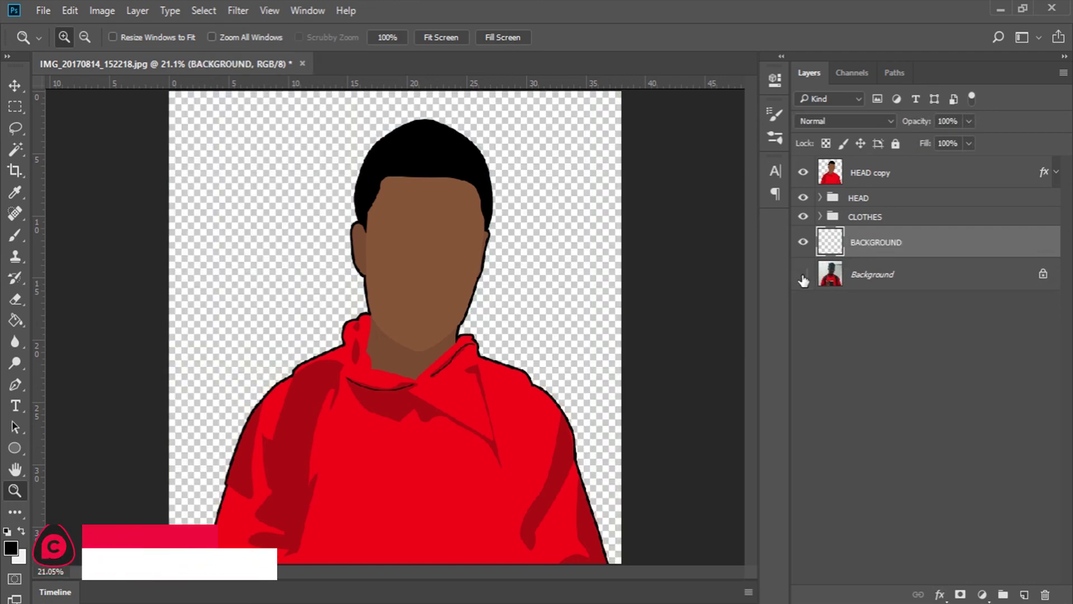
left_click(803, 274)
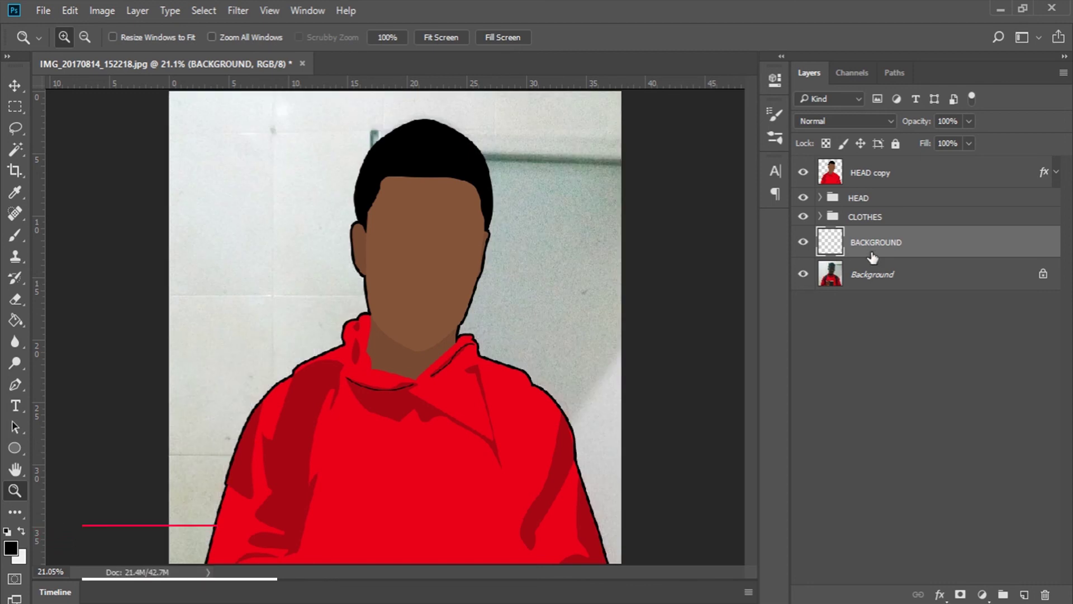
left_click(15, 319)
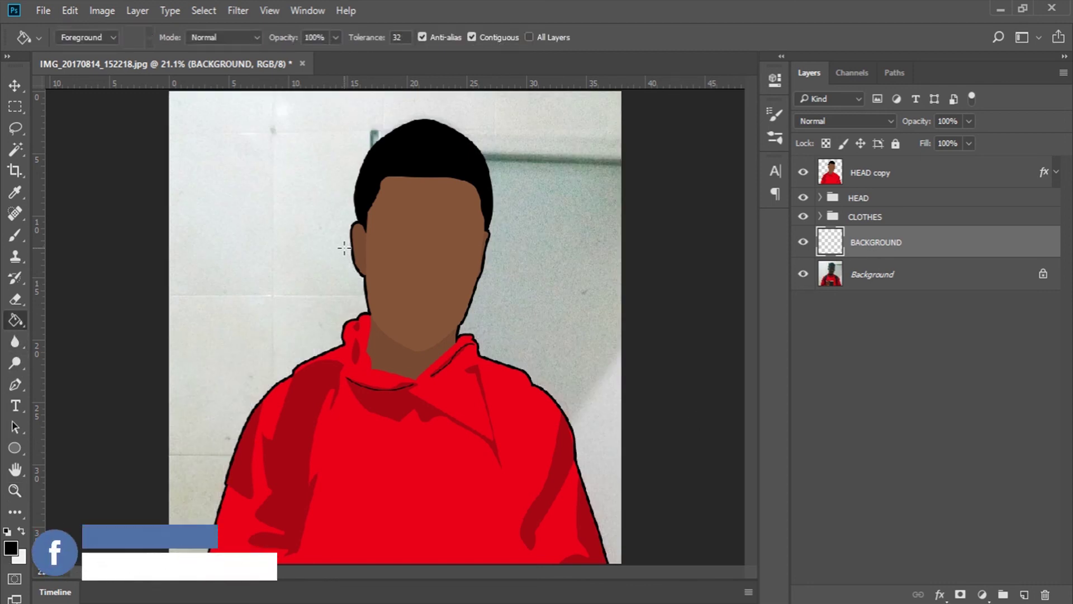
key("x")
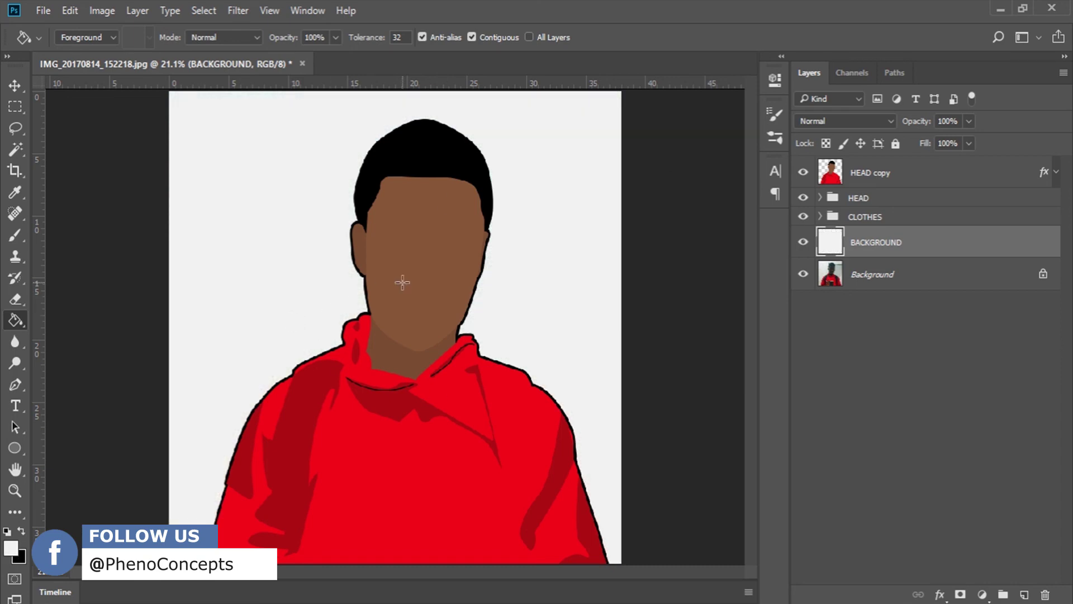
key("x")
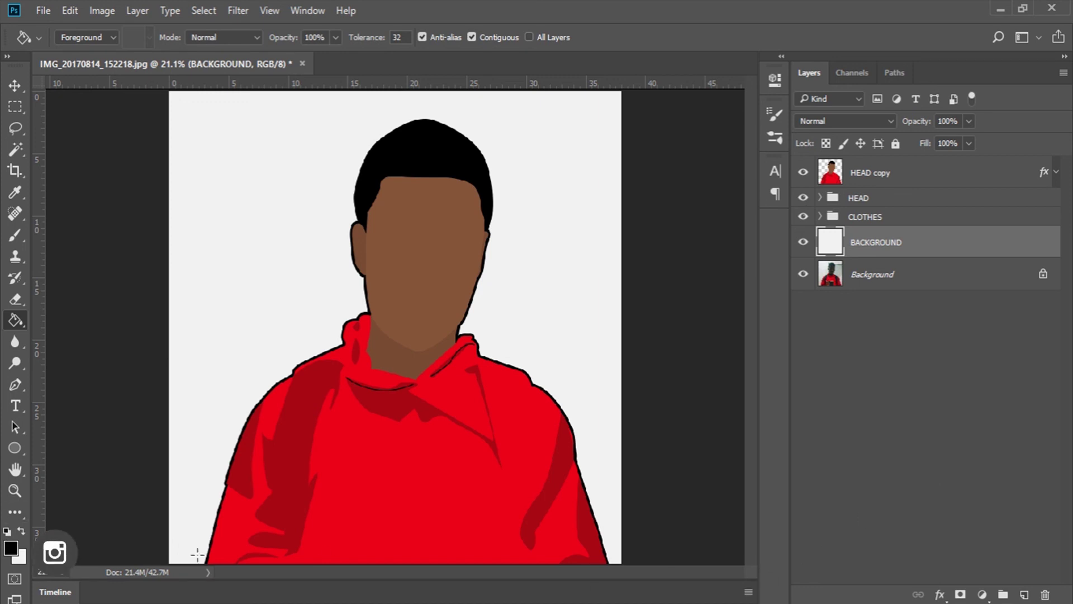
Add a gradient fill layer above the BACKGROUND layer, keeping the Color to Transparent gradient
left_click(983, 595)
left_click(941, 252)
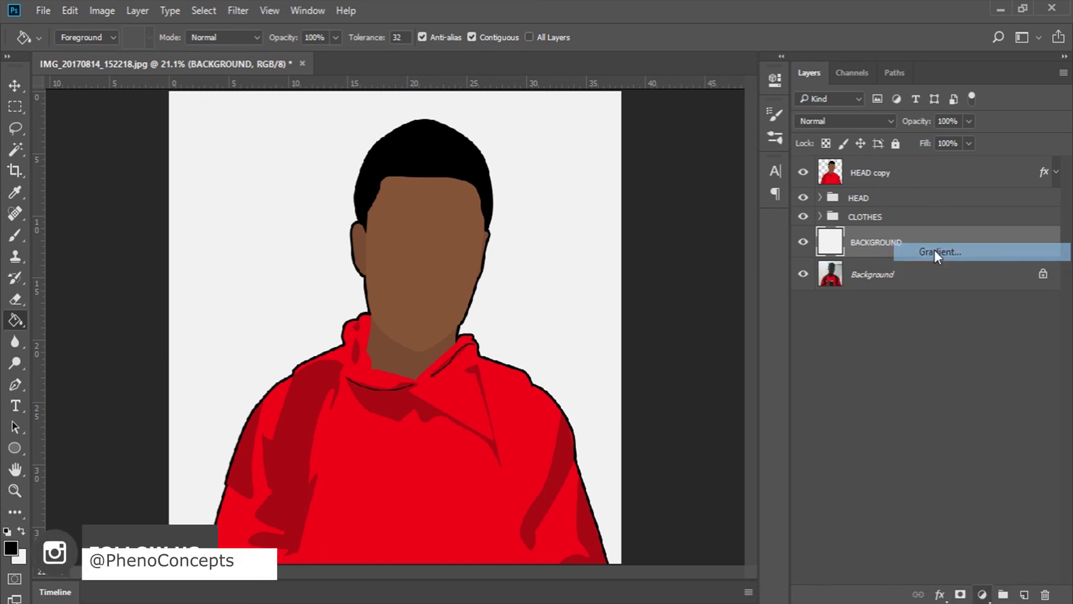
left_click(818, 117)
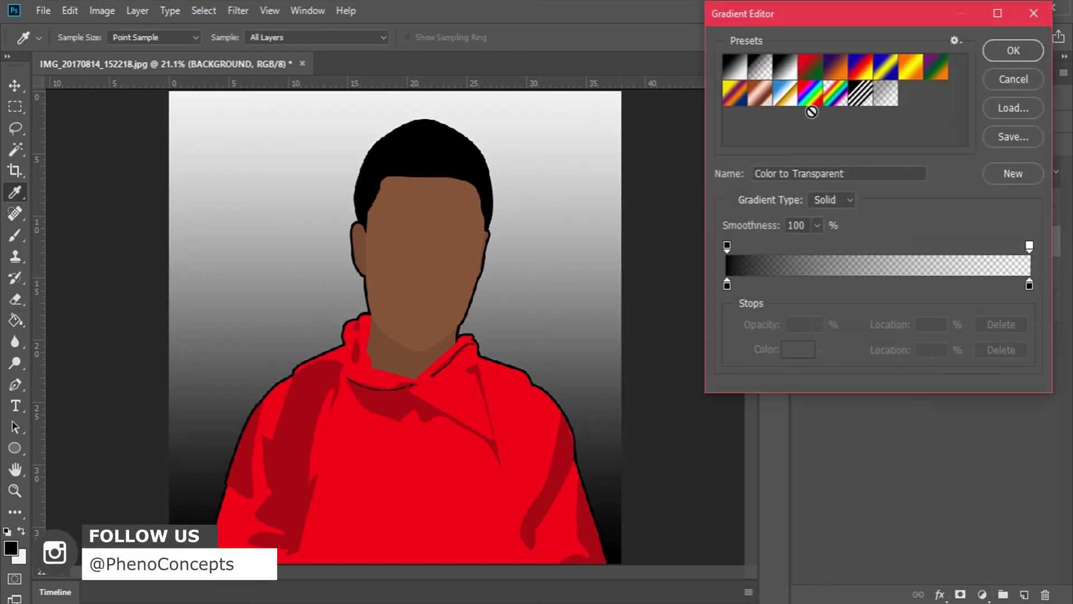
left_click(945, 78)
Set the gradient fill to Radial, reversed, with a scale of 1000%, apply it and deselect all layers
left_click(864, 140)
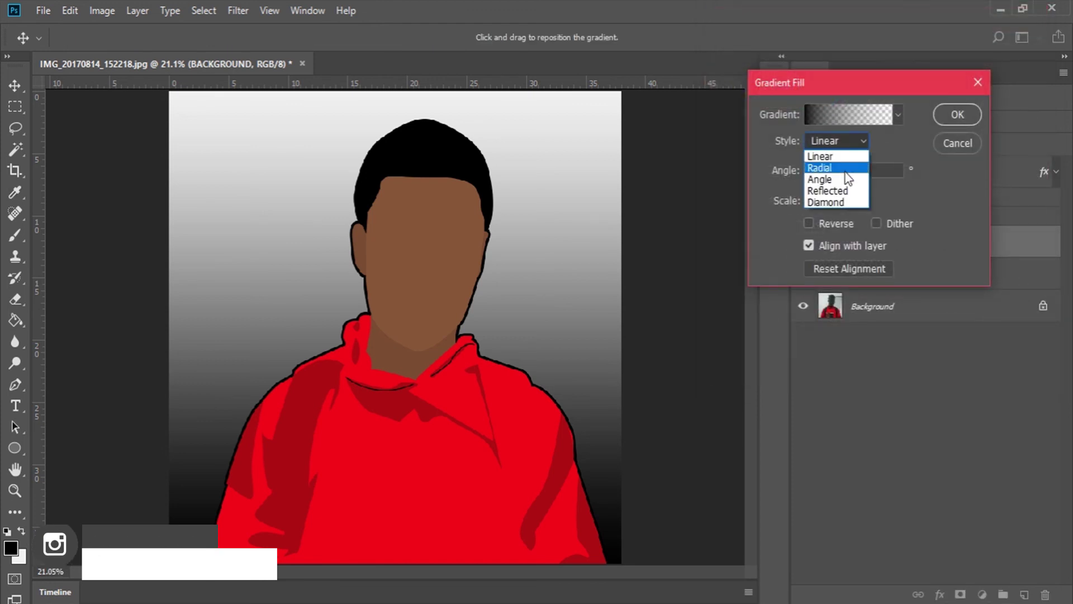
left_click(833, 163)
left_click(809, 223)
left_click(842, 200)
left_click_drag(838, 222, 952, 210)
left_click(945, 116)
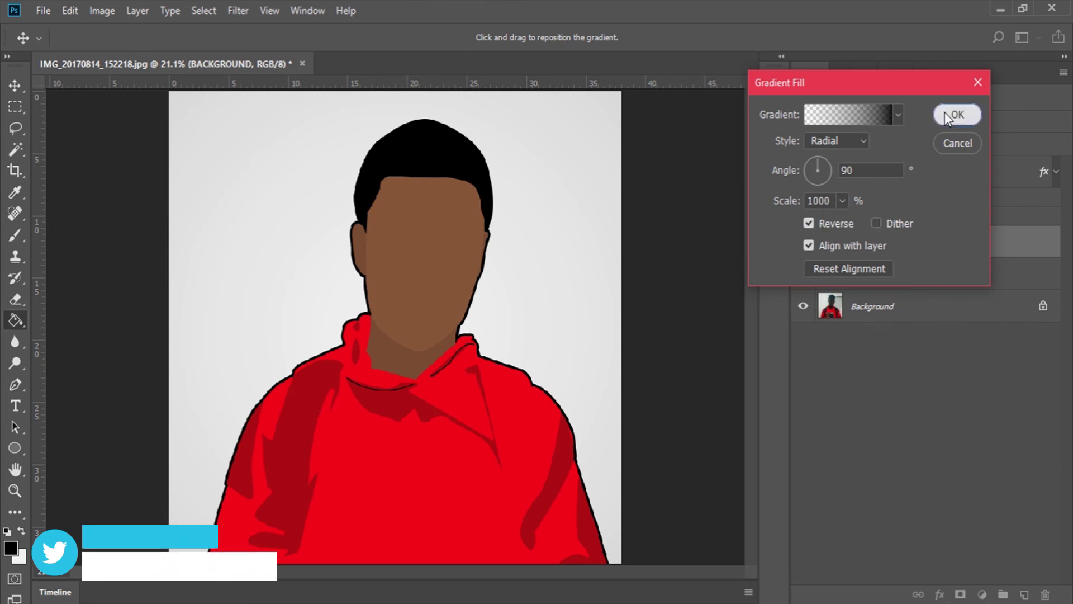
left_click(944, 117)
left_click(960, 362)
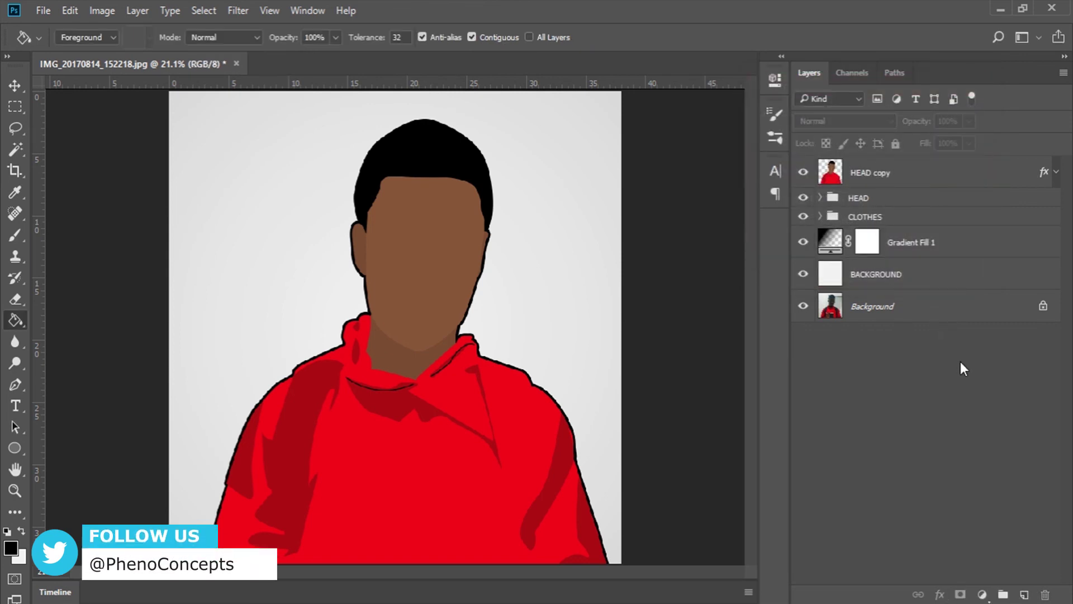